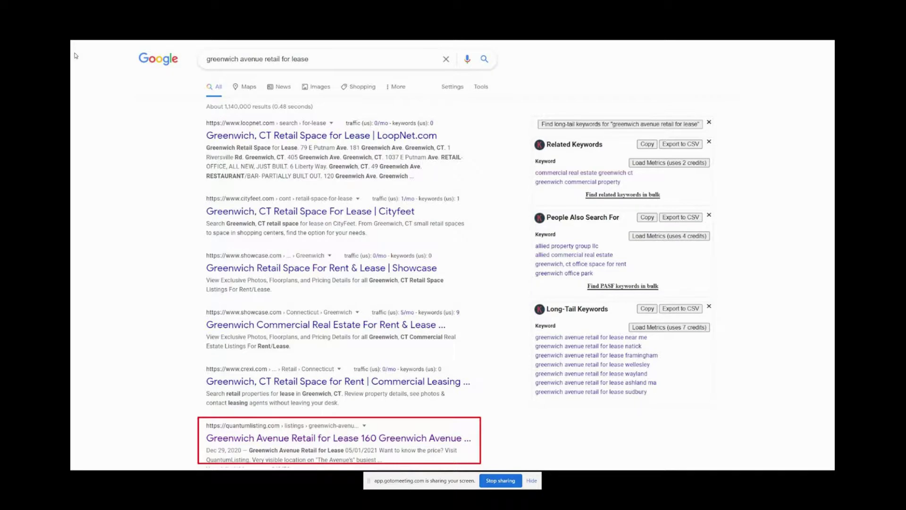
- Advance two slides to the LIVE DEMO slide 7 and exit full-screen presenting to the editor
{"action": "key", "text": "Right"}
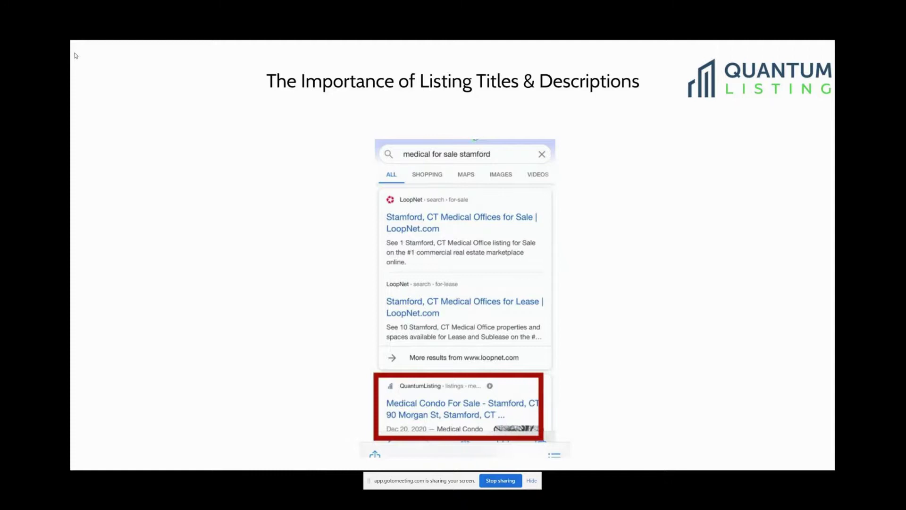
{"action": "key", "text": "Right"}
{"action": "key", "text": "Escape"}
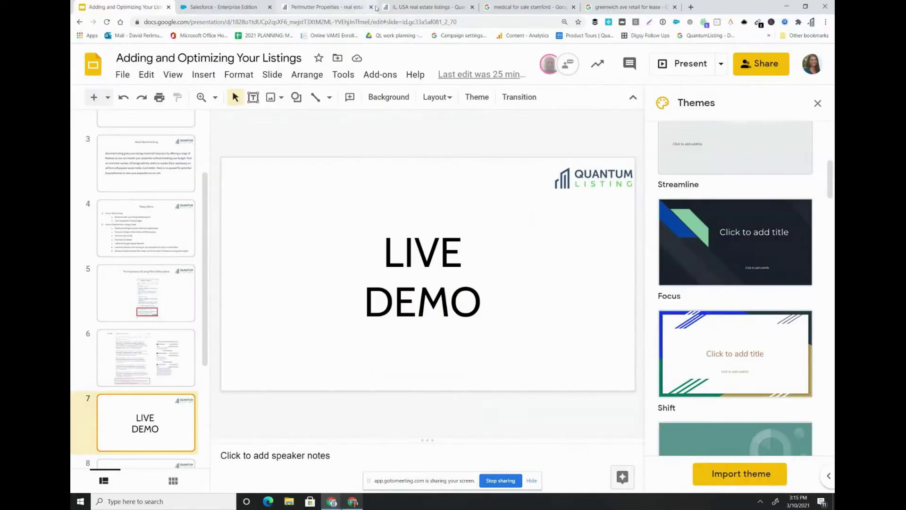
- Glance at the 'medical for sale stamford' results, revisit slide 5 on listing titles, then return to them
{"action": "left_click", "coordinate": [533, 7]}
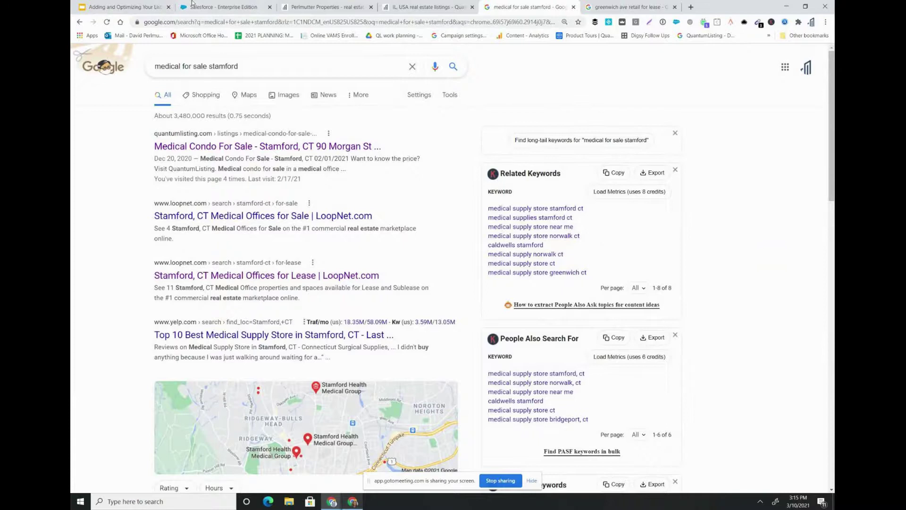
{"action": "left_click", "coordinate": [123, 6]}
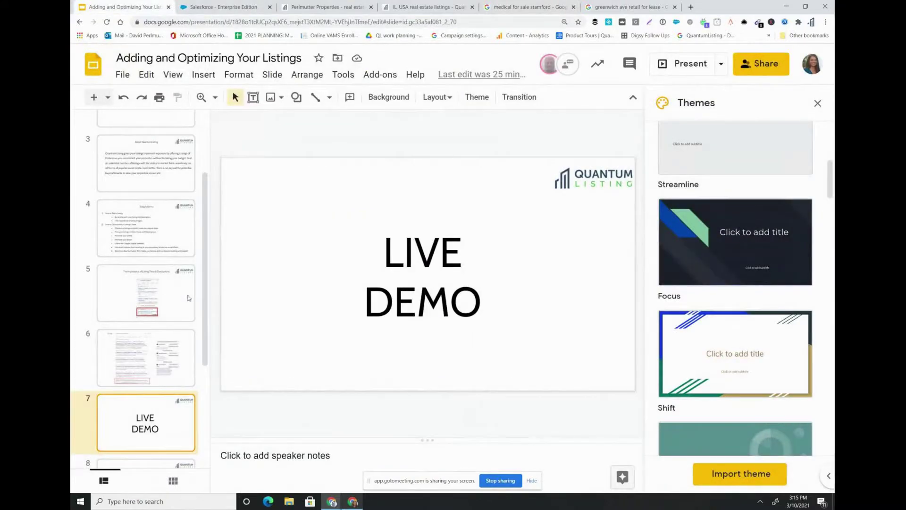
{"action": "key", "text": "Up"}
{"action": "key", "text": "Up"}
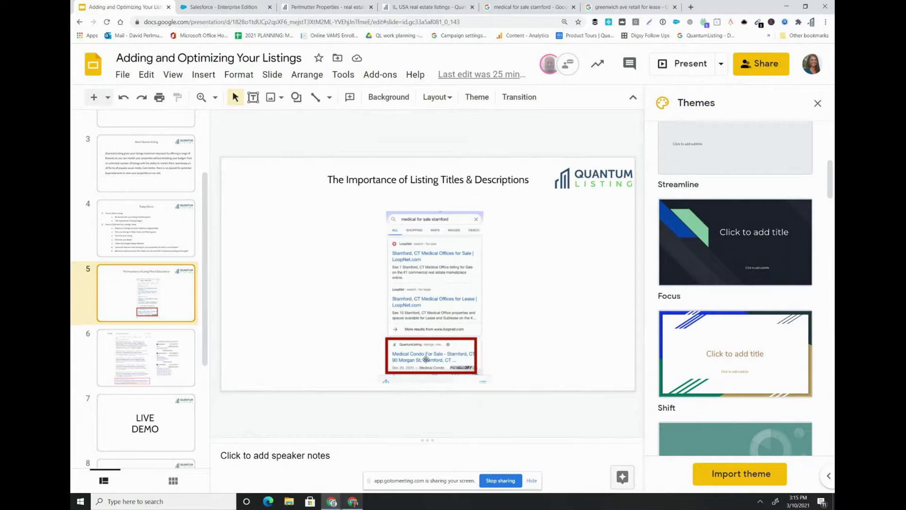
{"action": "left_click", "coordinate": [500, 6]}
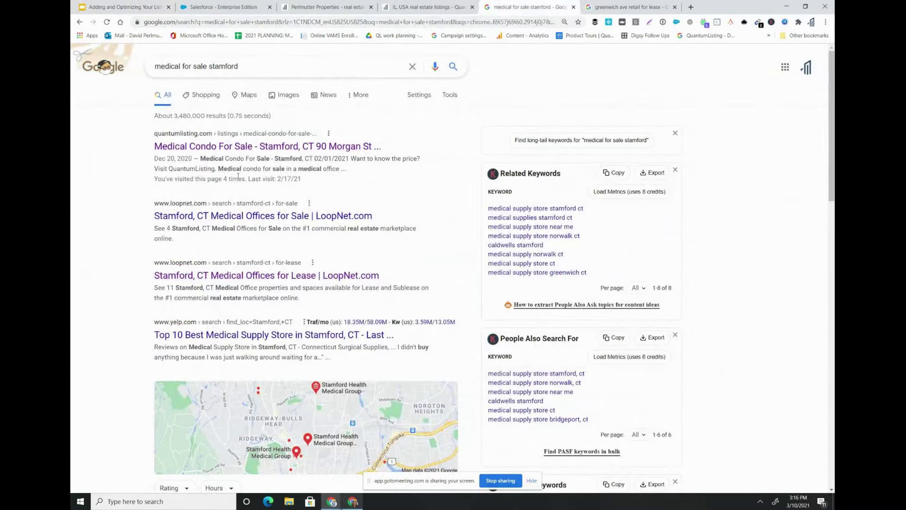
- Scroll the 'greenwich ave retail for lease' results and open QuantumListing's Greenwich Avenue Retail for Lease listing
{"action": "left_click", "coordinate": [627, 7]}
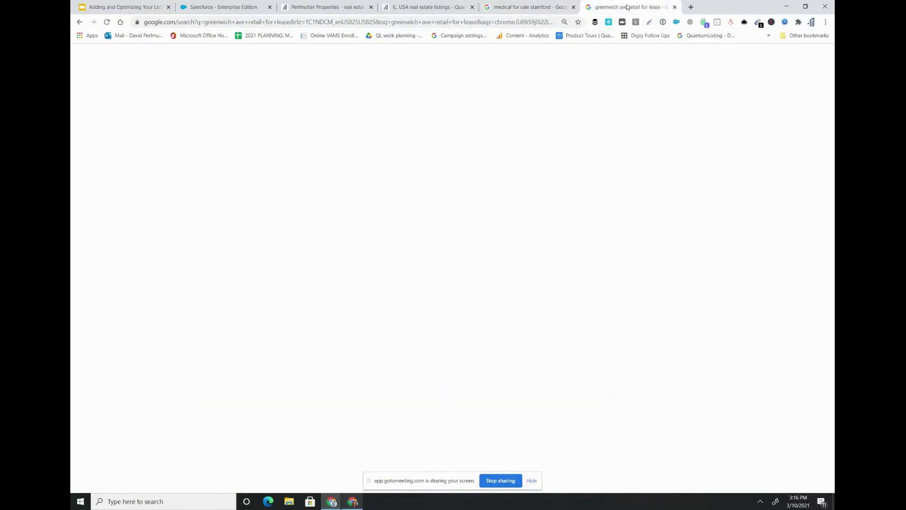
{"action": "scroll", "coordinate": [411, 142], "scroll_direction": "up", "scroll_amount": 2}
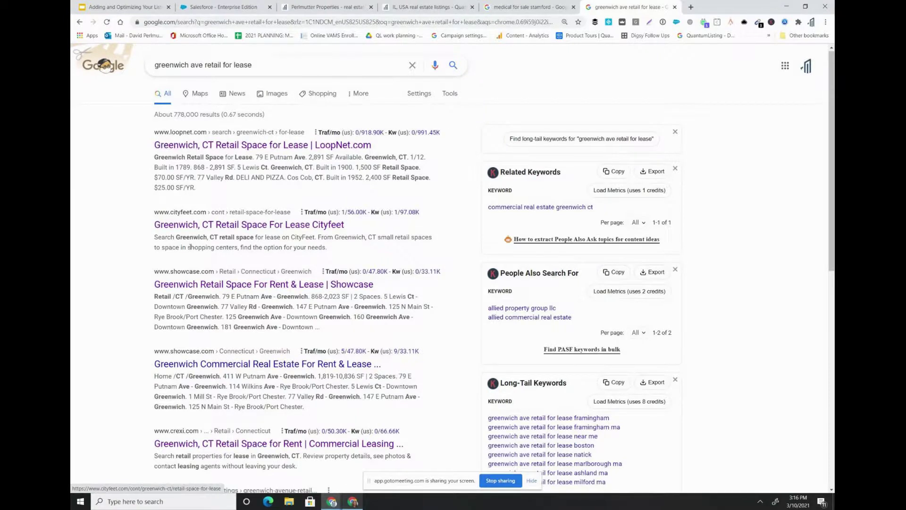
{"action": "scroll", "coordinate": [193, 222], "scroll_direction": "down", "scroll_amount": 1}
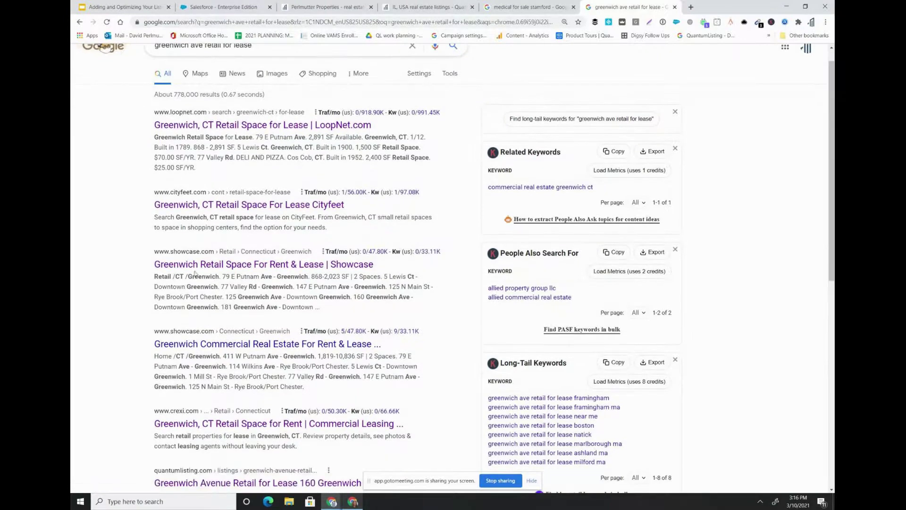
{"action": "scroll", "coordinate": [197, 270], "scroll_direction": "down", "scroll_amount": 1}
{"action": "scroll", "coordinate": [194, 330], "scroll_direction": "down", "scroll_amount": 1}
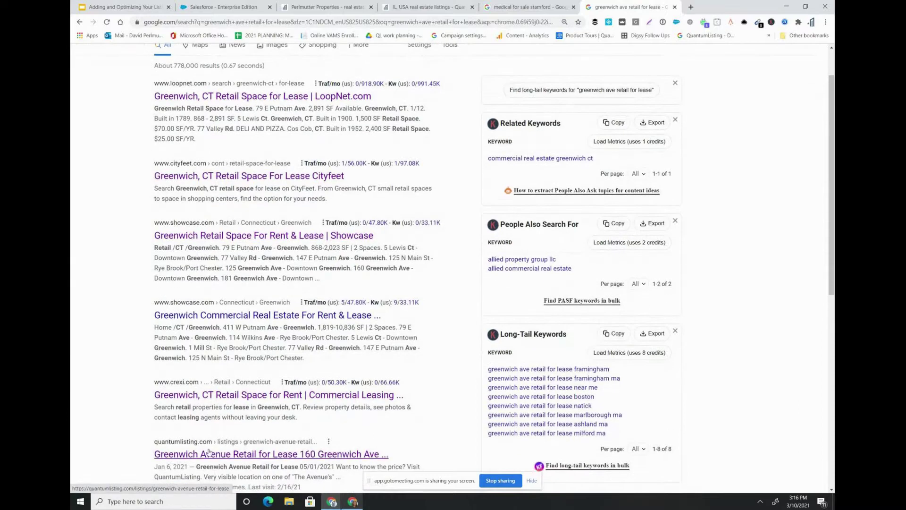
{"action": "left_click", "coordinate": [184, 454]}
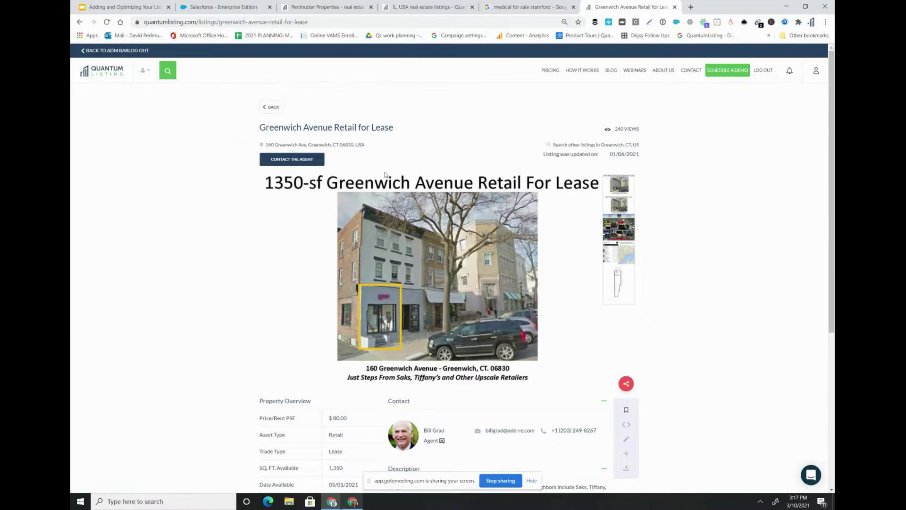
- Load the QuantumListing home page in the incognito window and go to the JOIN sign-up page
{"action": "type", "text": "quantumlisting.com"}
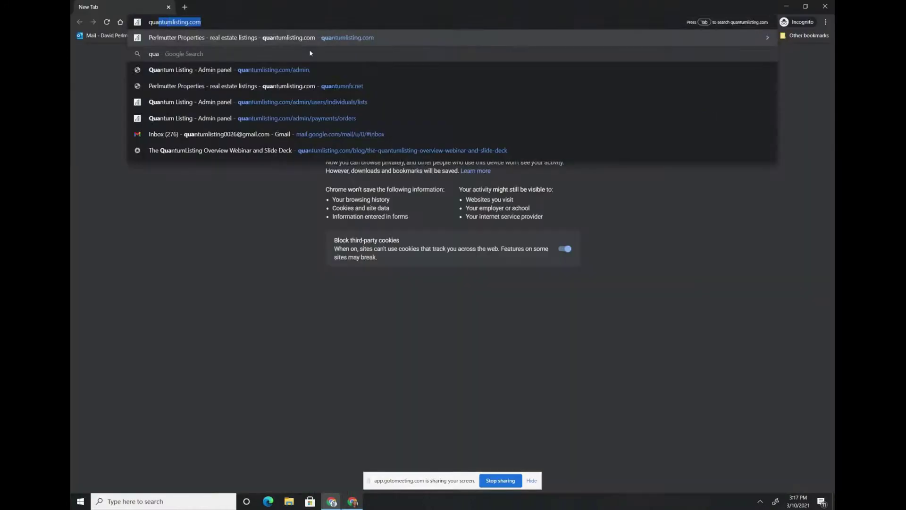
{"action": "key", "text": "Return"}
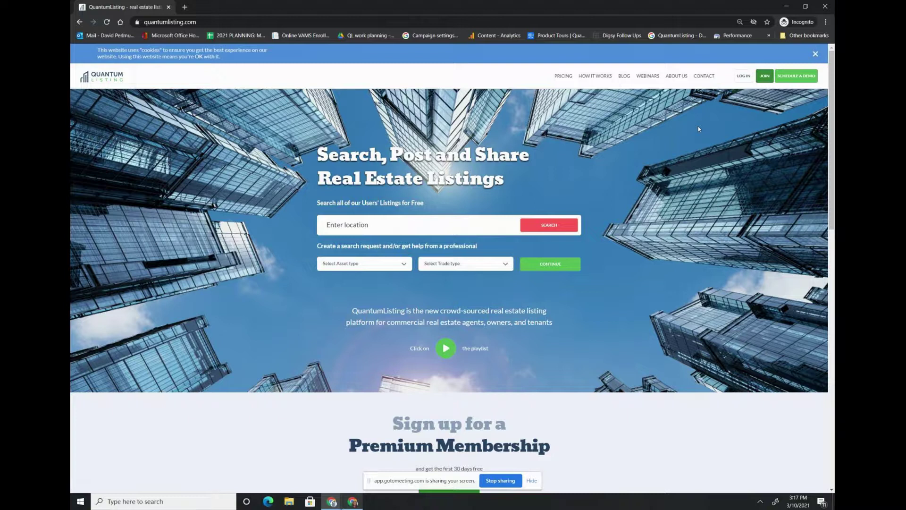
{"action": "left_click", "coordinate": [764, 78]}
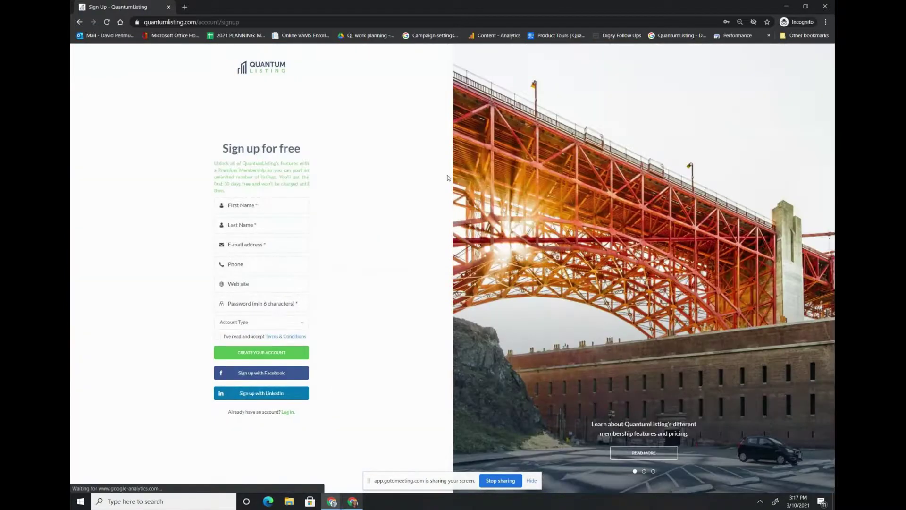
- Enter a test user's first name, last name, e-mail and password, choosing Individual Account as account type
{"action": "left_click", "coordinate": [261, 206]}
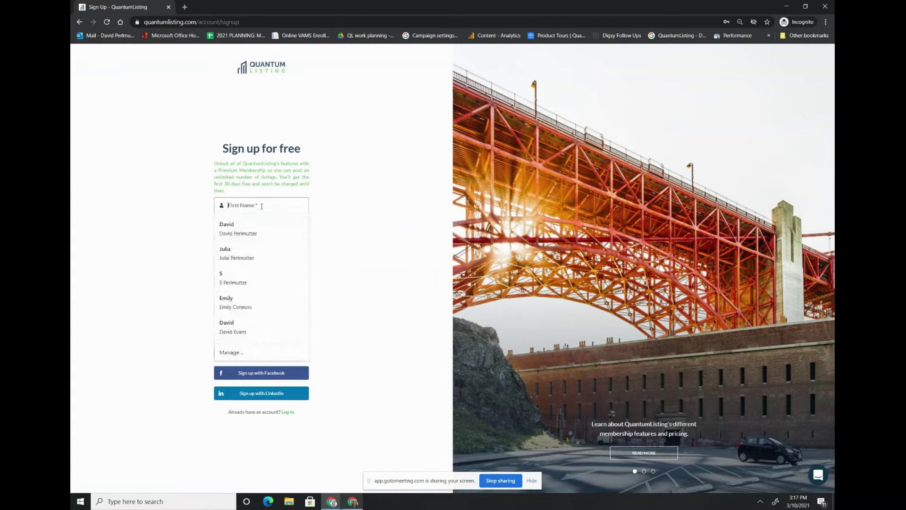
{"action": "type", "text": "Webin"}
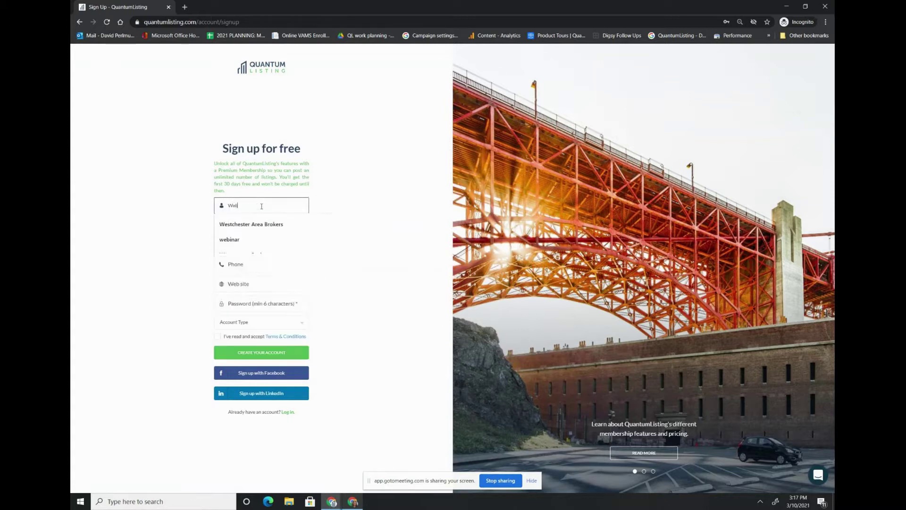
{"action": "type", "text": "ar"}
{"action": "key", "text": "Tab"}
{"action": "type", "text": "Test"}
{"action": "key", "text": "Tab"}
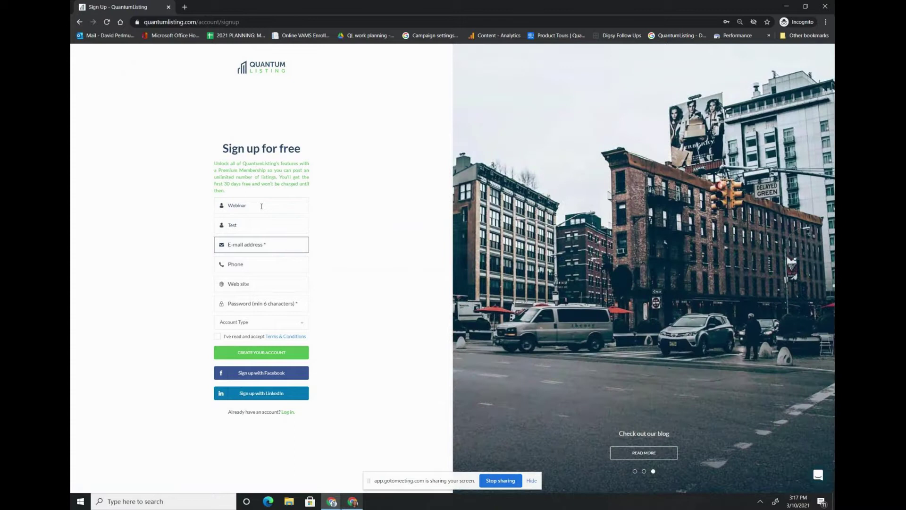
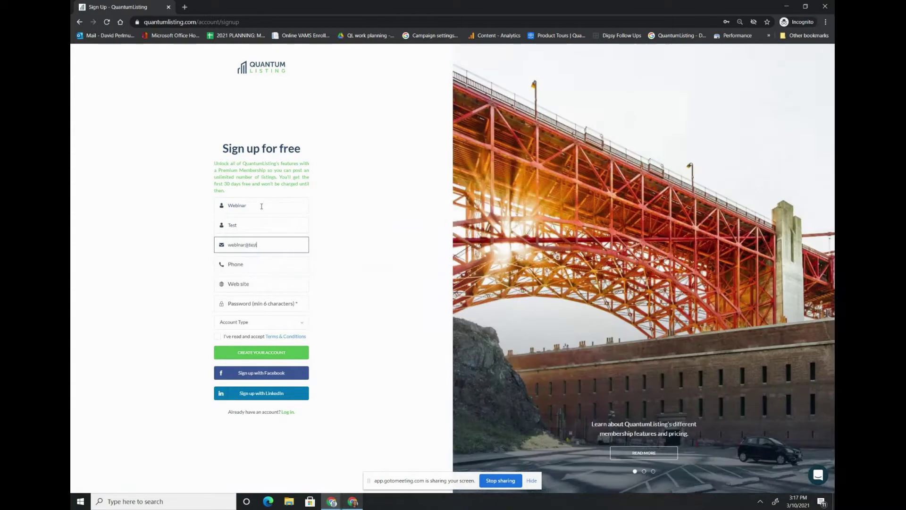
{"action": "key", "text": "Tab"}
{"action": "key", "text": "Tab"}
{"action": "key", "text": "Tab"}
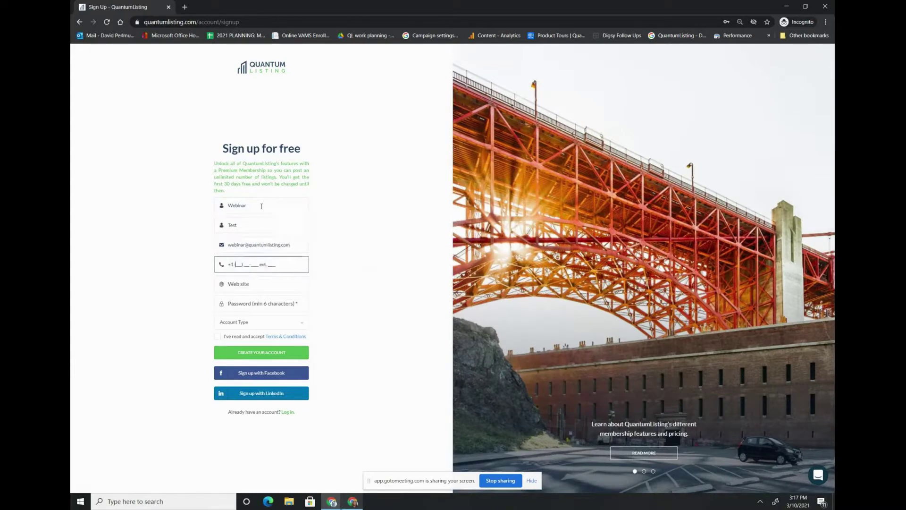
{"action": "type", "text": "••••••••••"}
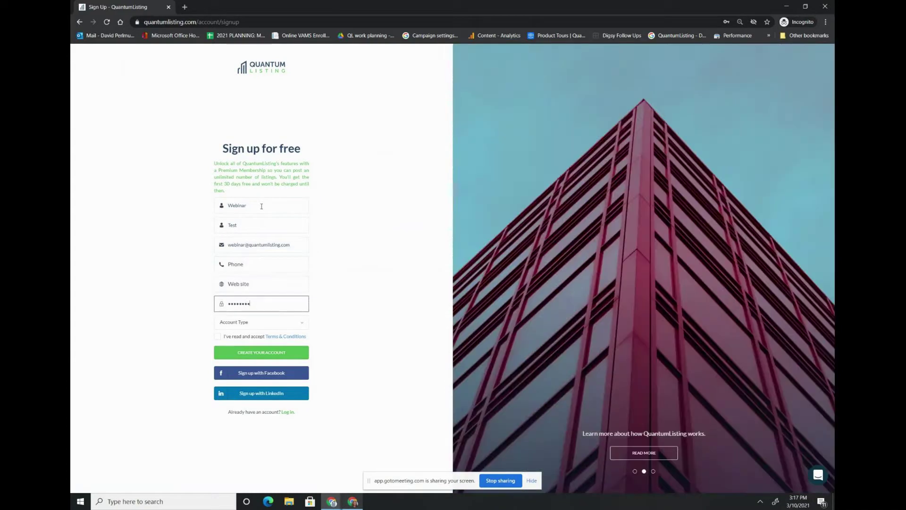
{"action": "left_click", "coordinate": [257, 324]}
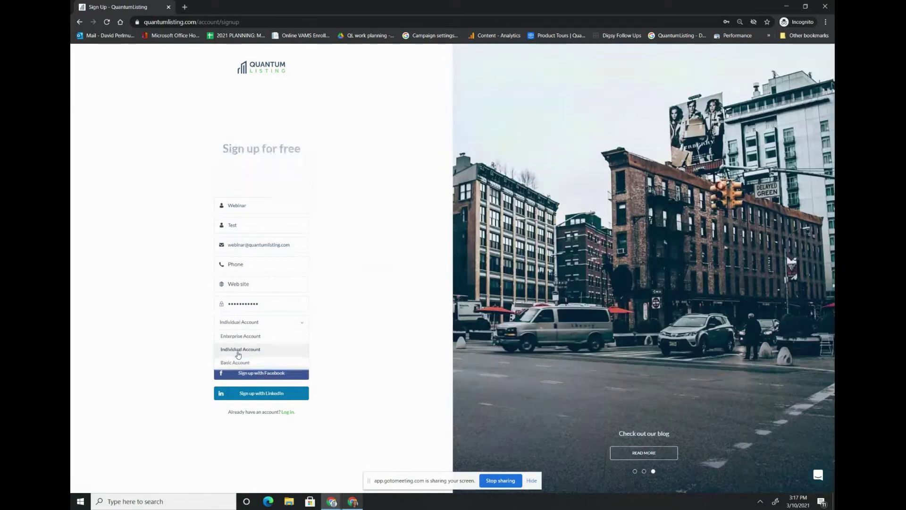
{"action": "left_click", "coordinate": [239, 351]}
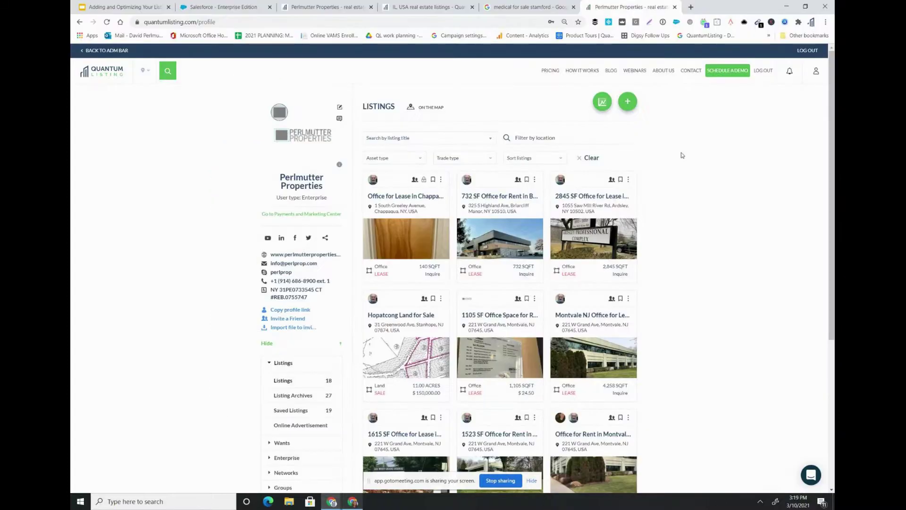
- Close the Salesforce tab, returning to the Perlmutter Properties profile with its 18 listings
{"action": "left_click", "coordinate": [270, 8]}
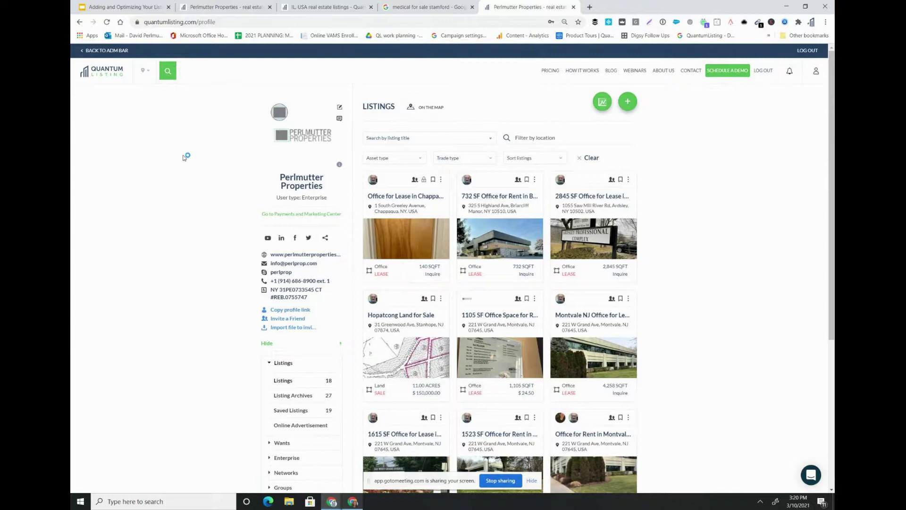
- Close the 'medical for sale stamford' search tab, leaving the Perlmutter Properties listing grid in view
{"action": "left_click", "coordinate": [472, 7]}
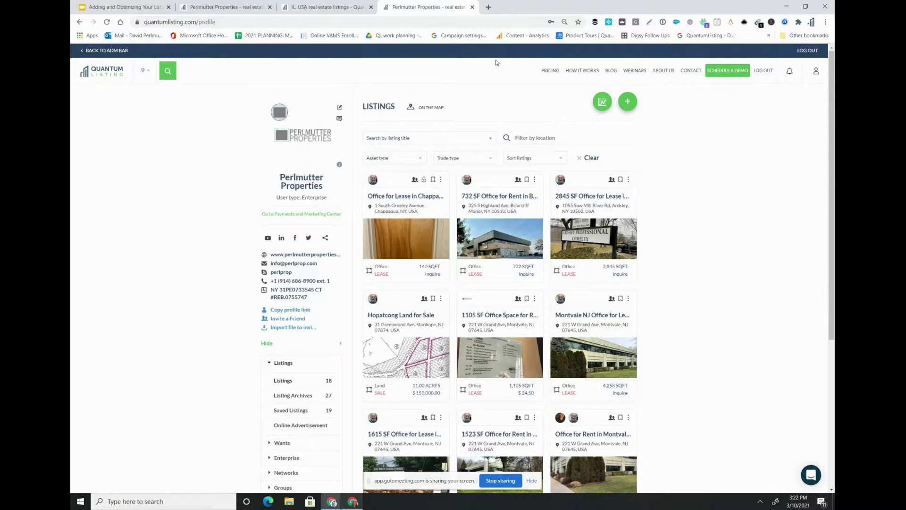
- From the map search, open the High Volume Coffee Shop listing and follow its additional link to the broker's site
{"action": "left_click", "coordinate": [91, 77]}
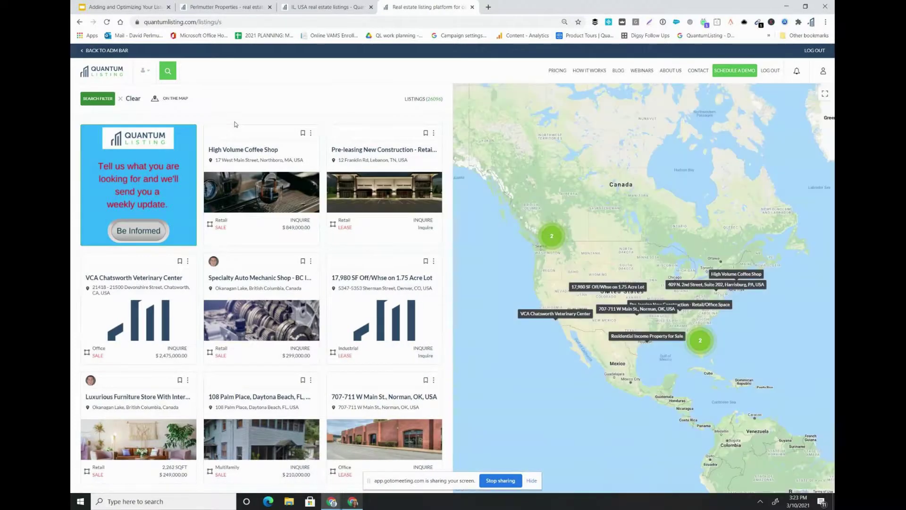
{"action": "left_click", "coordinate": [239, 150]}
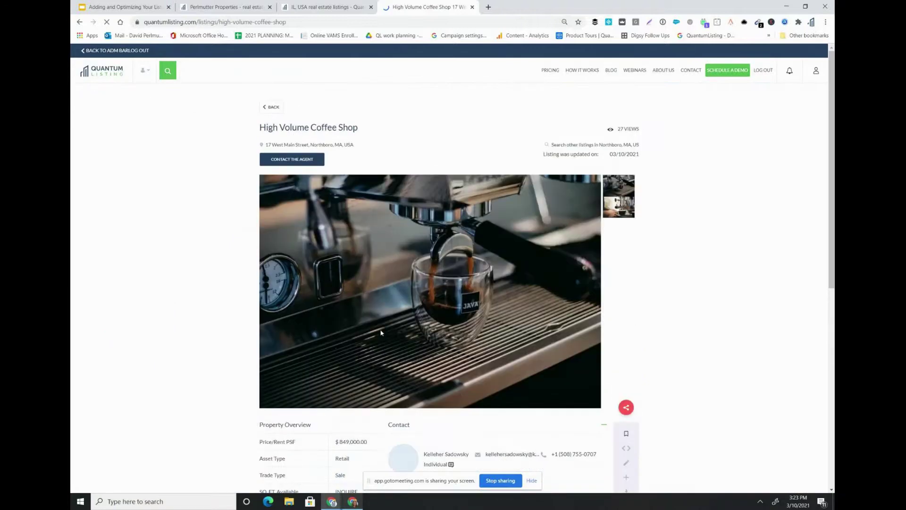
{"action": "scroll", "coordinate": [382, 330], "scroll_direction": "down", "scroll_amount": 2}
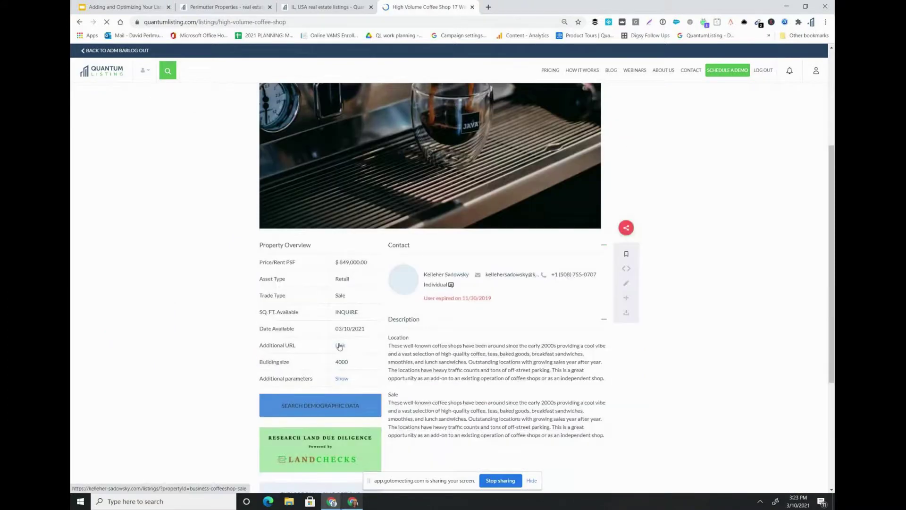
{"action": "left_click", "coordinate": [340, 346]}
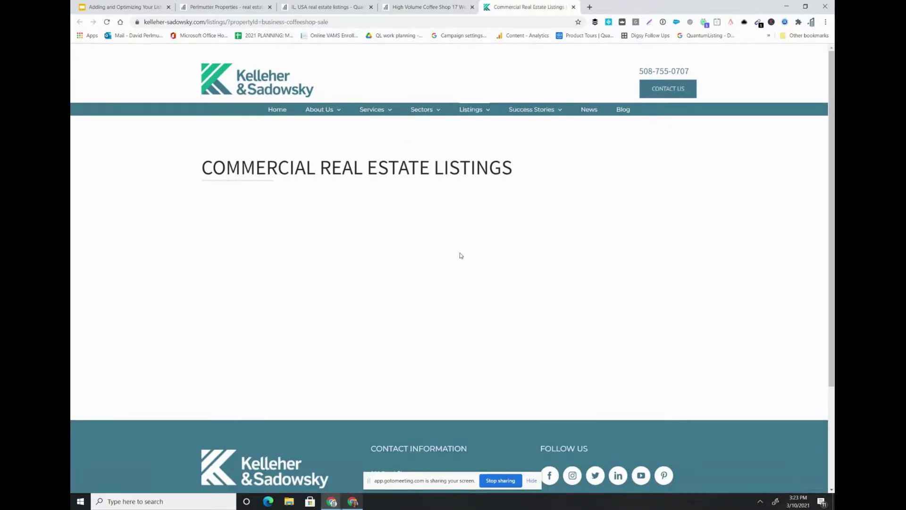
- View the coffee shop's second photo on the Kelleher & Sadowsky page, then switch to the Perlmutter Properties tab
{"action": "scroll", "coordinate": [459, 253], "scroll_direction": "down", "scroll_amount": 1}
{"action": "scroll", "coordinate": [459, 255], "scroll_direction": "down", "scroll_amount": 2}
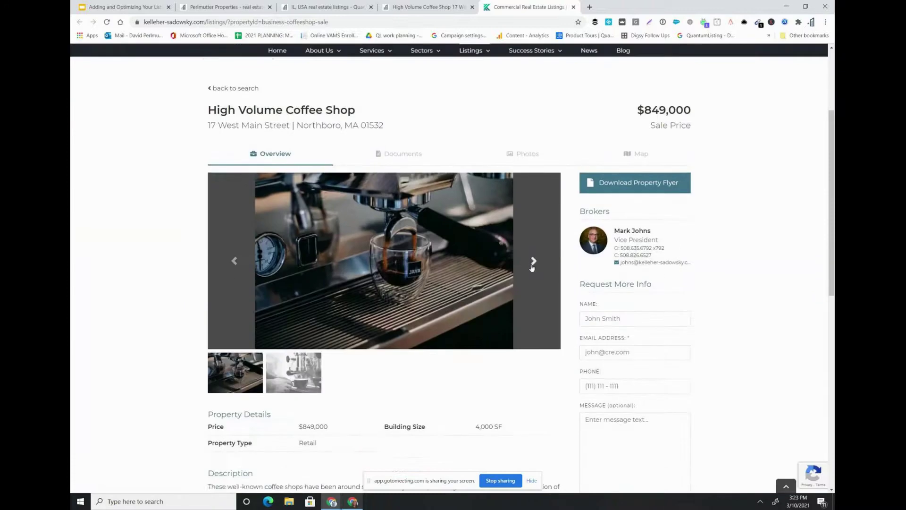
{"action": "left_click", "coordinate": [533, 261]}
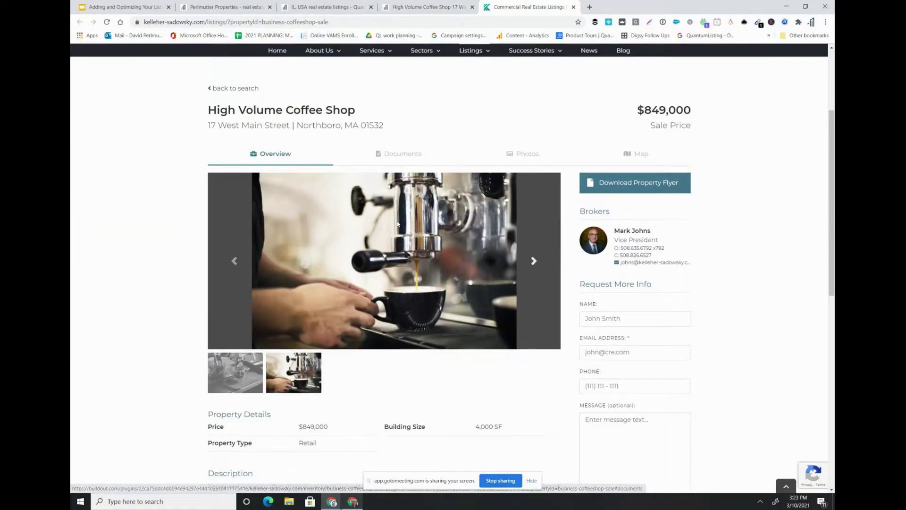
{"action": "scroll", "coordinate": [402, 115], "scroll_direction": "down", "scroll_amount": 4}
{"action": "scroll", "coordinate": [400, 216], "scroll_direction": "up", "scroll_amount": 4}
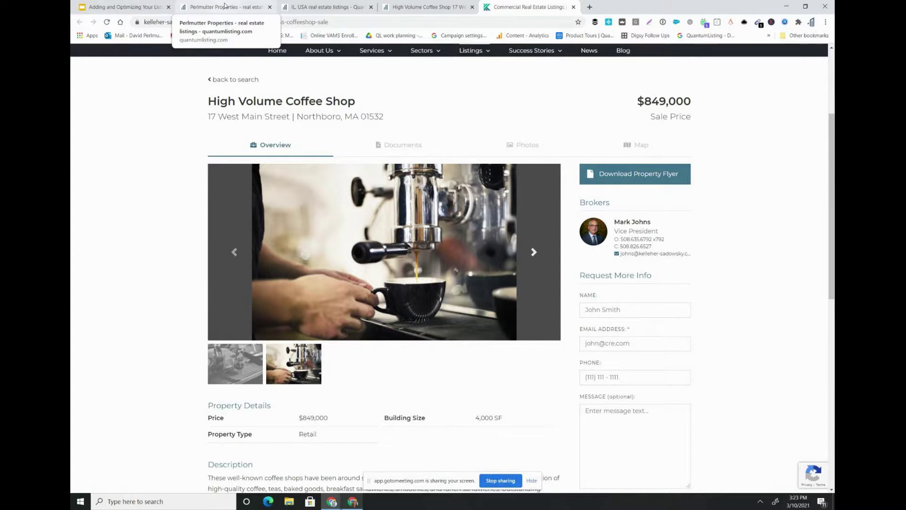
{"action": "left_click", "coordinate": [224, 6]}
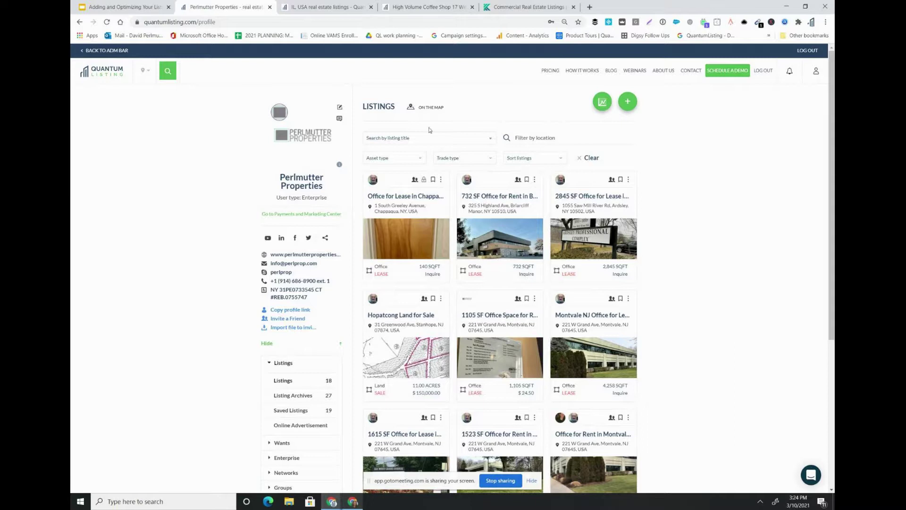
- Open the profile's chats panel, go back to the profile, and open the location dropdown
{"action": "left_click", "coordinate": [339, 120]}
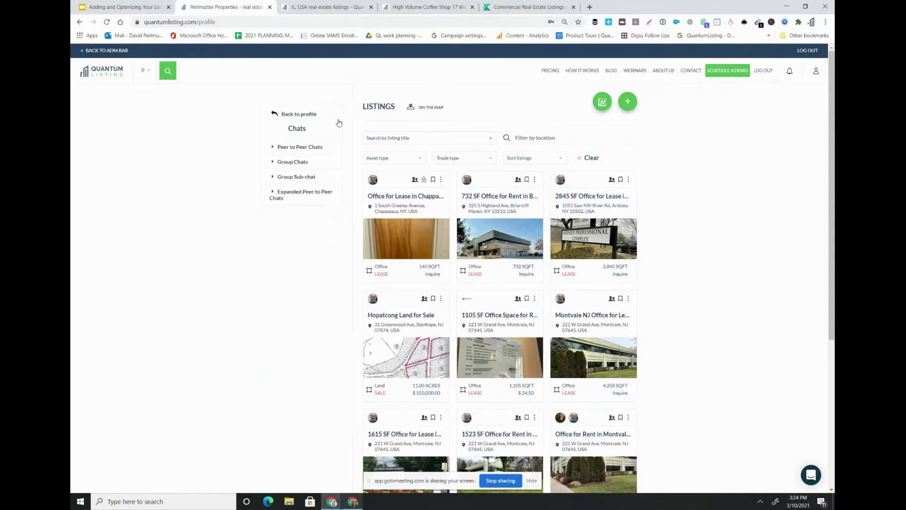
{"action": "left_click", "coordinate": [305, 115]}
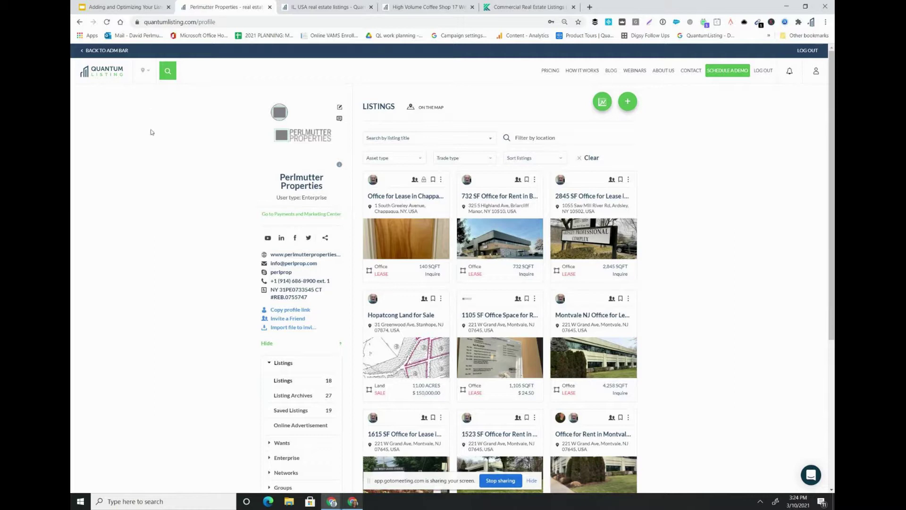
{"action": "left_click", "coordinate": [143, 75]}
- Expand the sidebar Groups section and open the Group Members page
{"action": "scroll", "coordinate": [194, 263], "scroll_direction": "down", "scroll_amount": 1}
{"action": "scroll", "coordinate": [220, 281], "scroll_direction": "down", "scroll_amount": 2}
{"action": "left_click", "coordinate": [289, 435]}
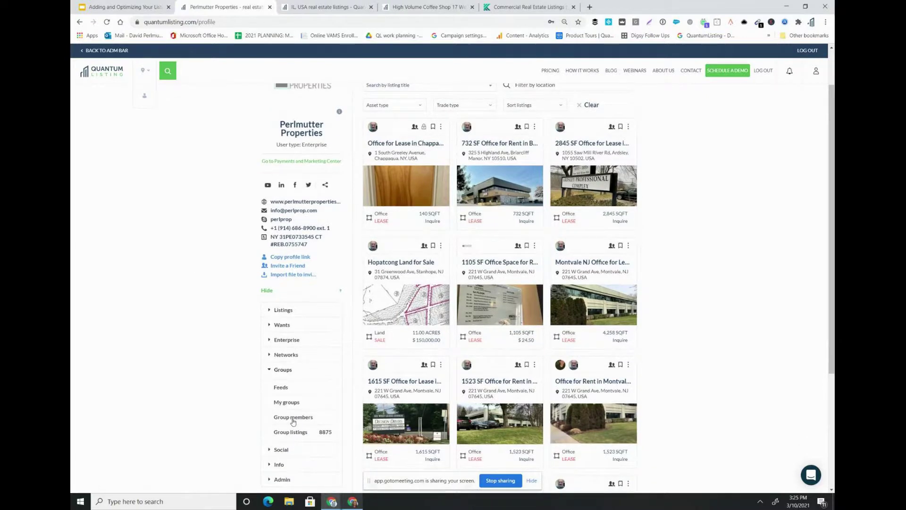
{"action": "left_click", "coordinate": [293, 417]}
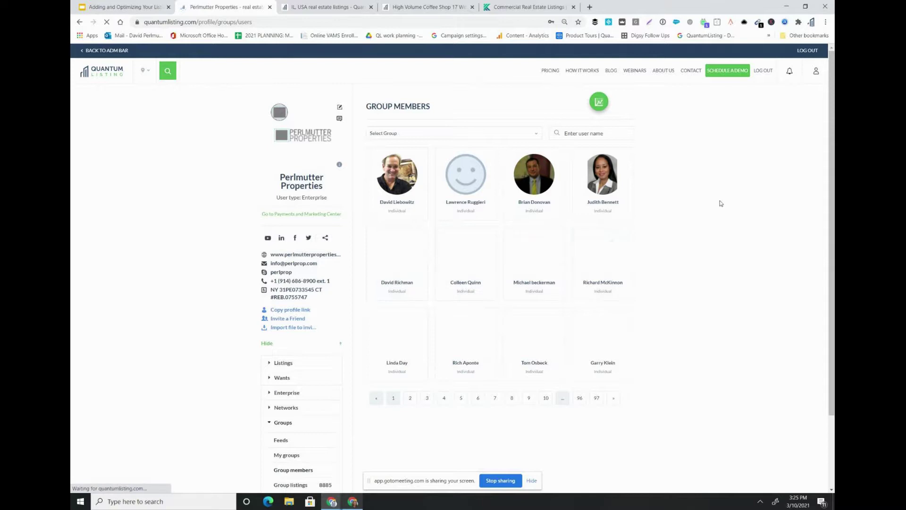
- Scroll the Group Members page to view the member grid, page 1 of 97
{"action": "scroll", "coordinate": [721, 202], "scroll_direction": "down", "scroll_amount": 1}
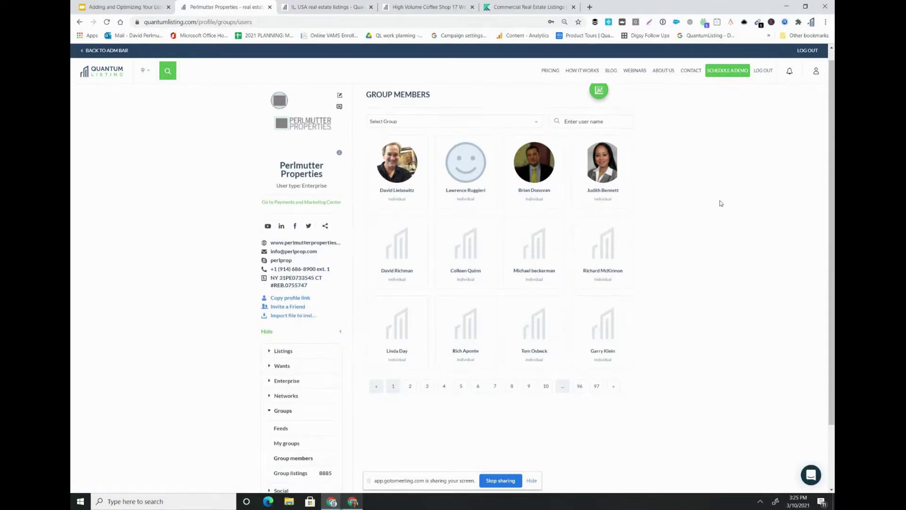
{"action": "scroll", "coordinate": [720, 203], "scroll_direction": "down", "scroll_amount": 1}
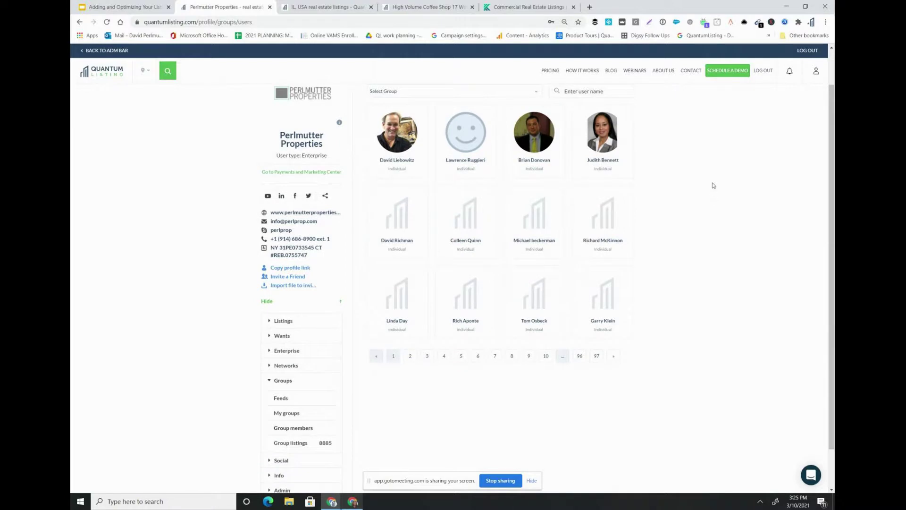
{"action": "scroll", "coordinate": [681, 194], "scroll_direction": "up", "scroll_amount": 1}
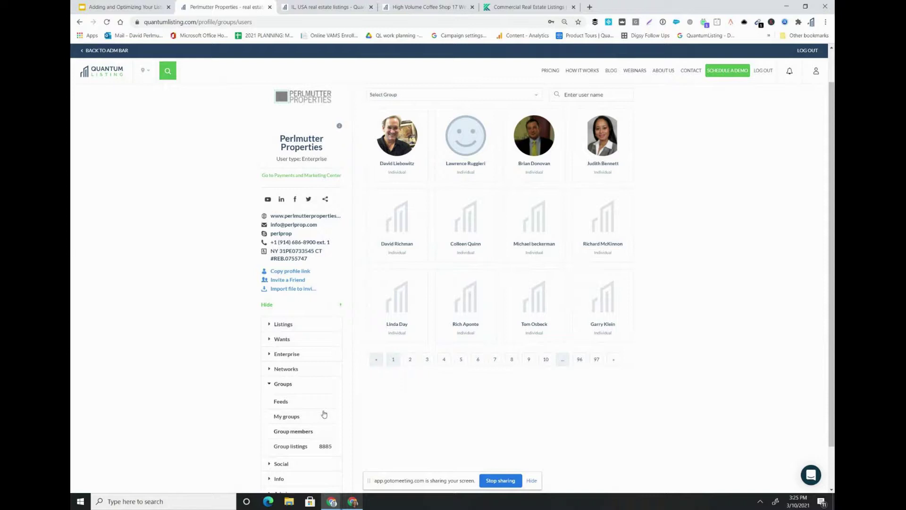
- Search users for 'john smith', then clear the search text
{"action": "left_click", "coordinate": [163, 75]}
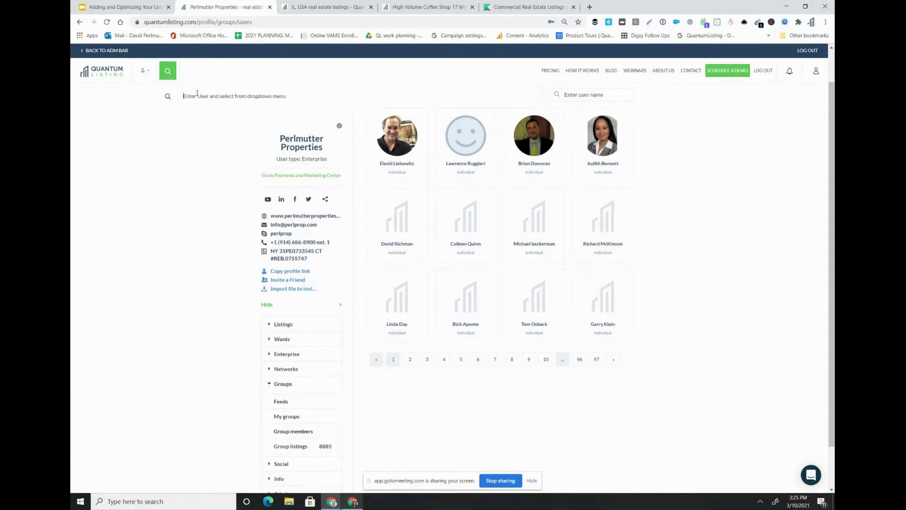
{"action": "type", "text": "john smith"}
{"action": "key", "text": "BackSpace"}
{"action": "key", "text": "BackSpace"}
{"action": "key", "text": "BackSpace"}
{"action": "key", "text": "BackSpace"}
{"action": "left_click_drag", "start_coordinate": [208, 99], "coordinate": [175, 100]}
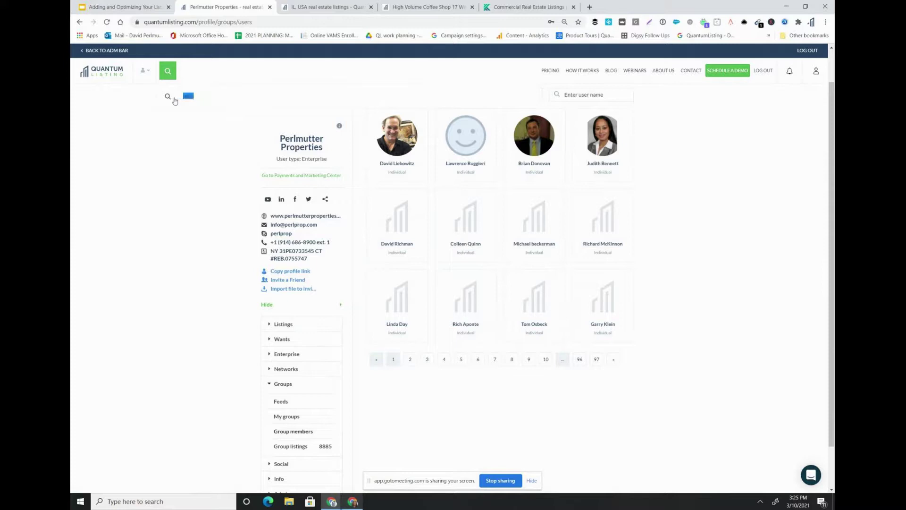
{"action": "type", "text": "joh"}
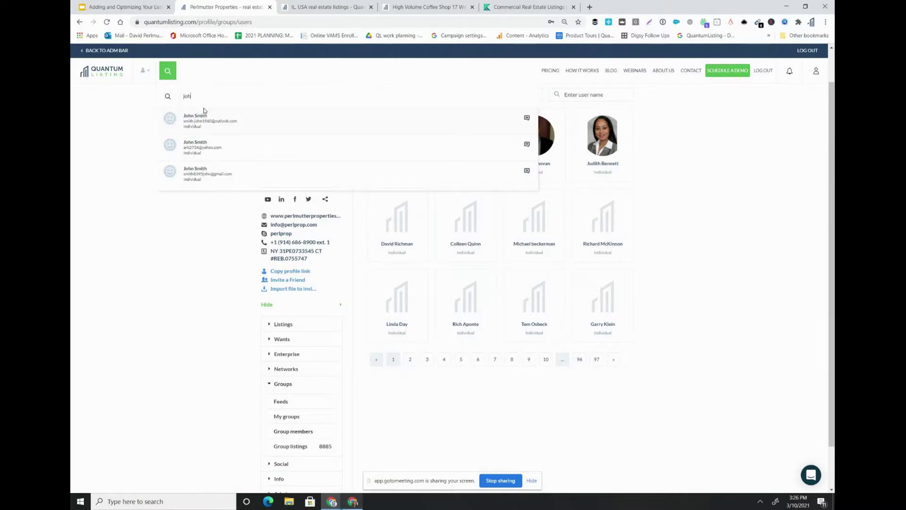
{"action": "key", "text": "BackSpace"}
{"action": "key", "text": "BackSpace"}
{"action": "key", "text": "BackSpace"}
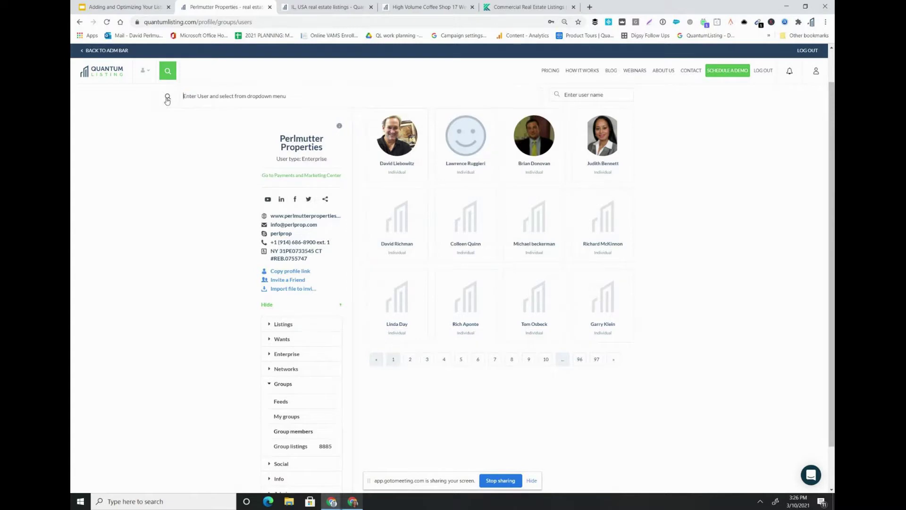
{"action": "left_click", "coordinate": [167, 101]}
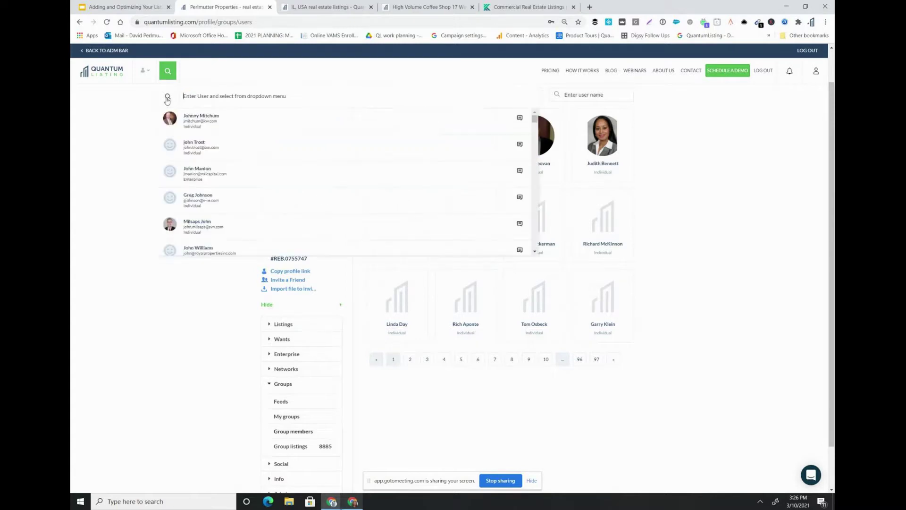
{"action": "left_click", "coordinate": [135, 117]}
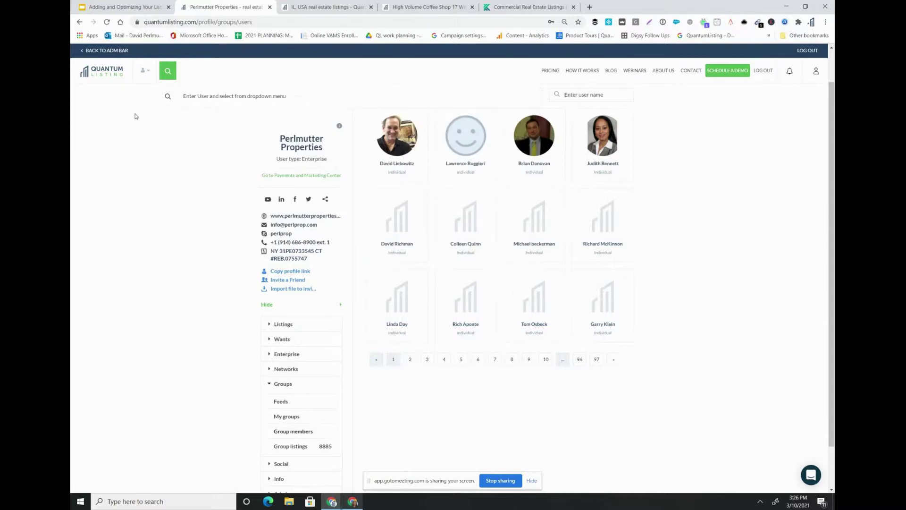
- Search users for kw.com and start a chat with one of the results
{"action": "left_click", "coordinate": [195, 100]}
{"action": "type", "text": "kw.com"}
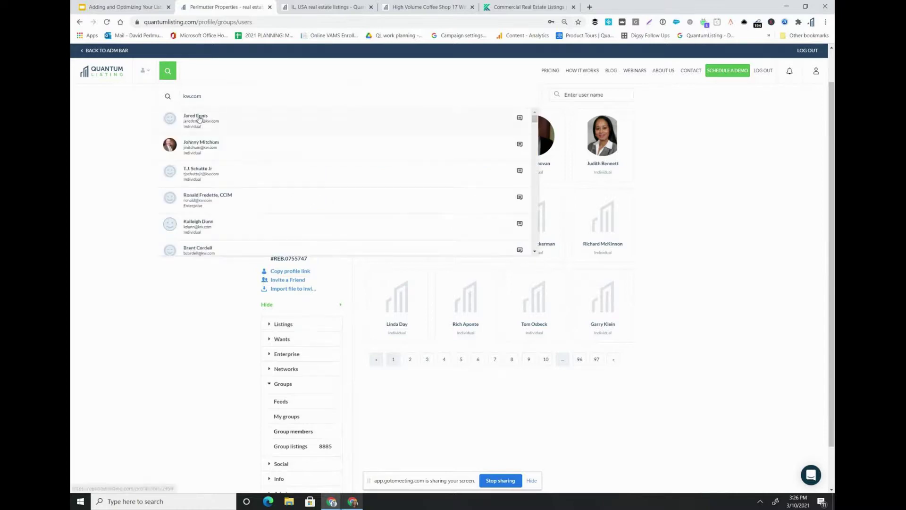
{"action": "scroll", "coordinate": [192, 185], "scroll_direction": "down", "scroll_amount": 3}
{"action": "scroll", "coordinate": [192, 185], "scroll_direction": "down", "scroll_amount": 5}
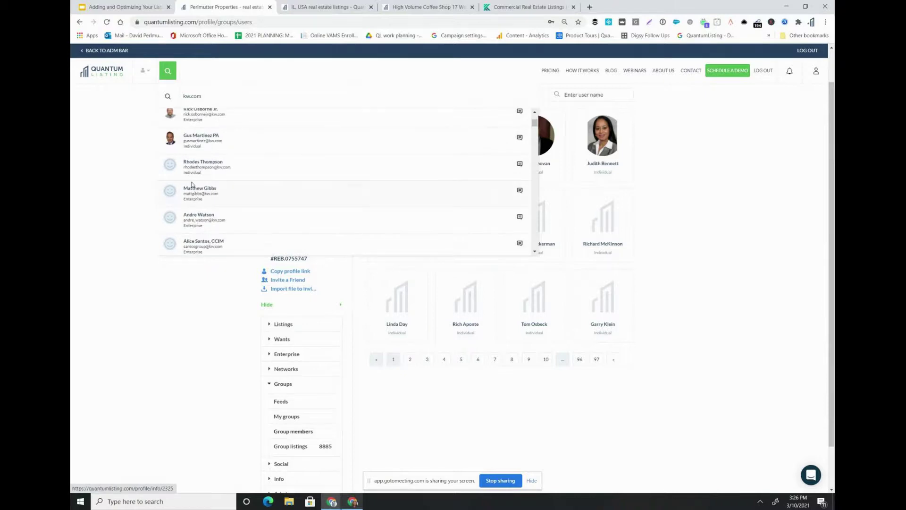
{"action": "scroll", "coordinate": [192, 184], "scroll_direction": "down", "scroll_amount": 5}
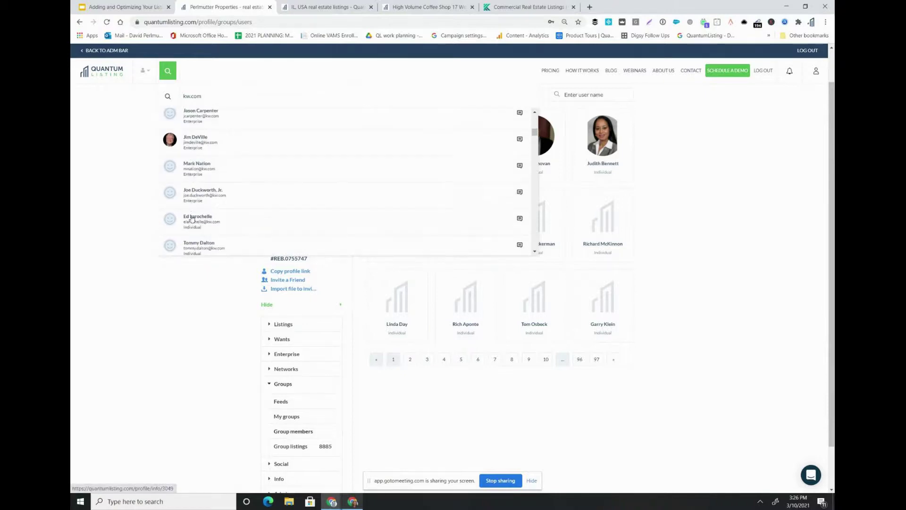
{"action": "scroll", "coordinate": [192, 216], "scroll_direction": "down", "scroll_amount": 3}
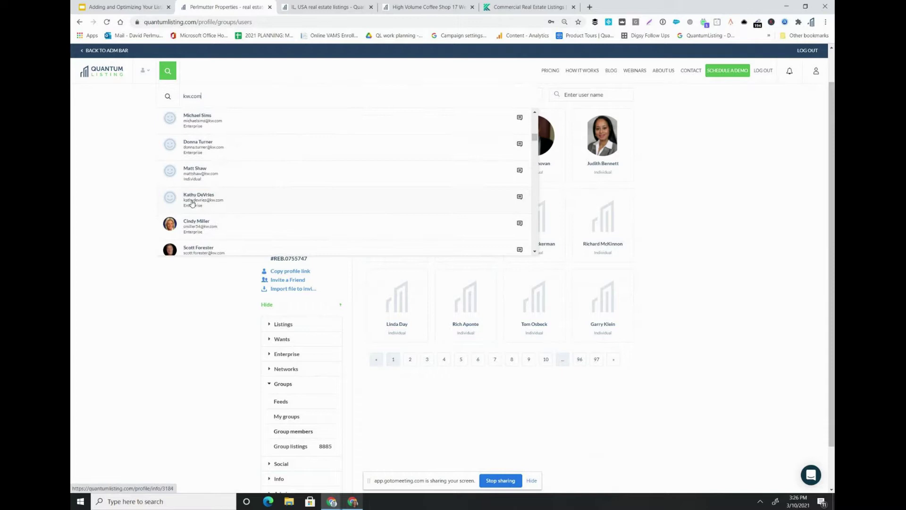
{"action": "scroll", "coordinate": [192, 203], "scroll_direction": "down", "scroll_amount": 1}
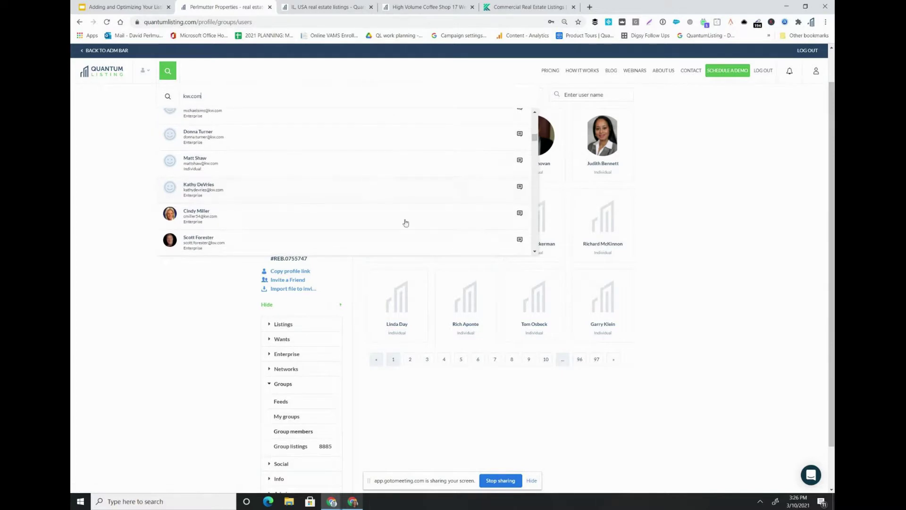
{"action": "scroll", "coordinate": [422, 225], "scroll_direction": "down", "scroll_amount": 2}
{"action": "left_click", "coordinate": [520, 212]}
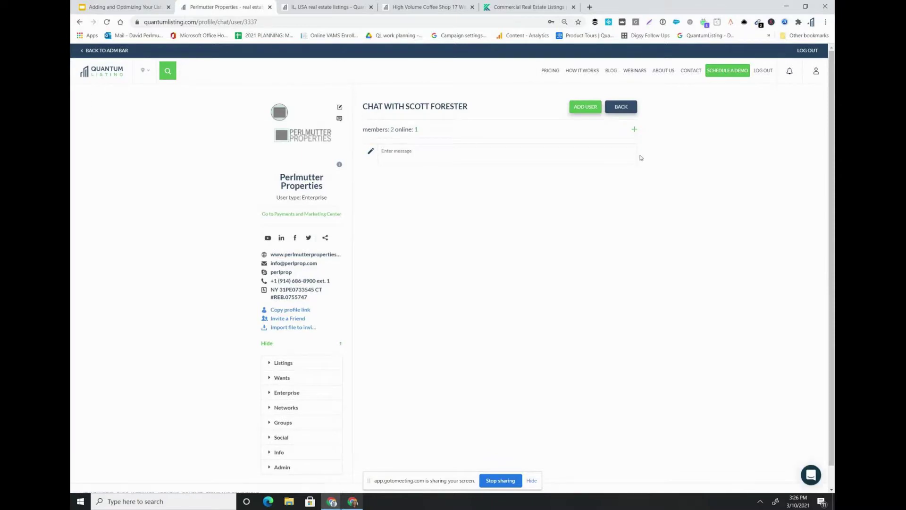
- Leave the chat and return to the Perlmutter Properties profile listings
{"action": "left_click", "coordinate": [819, 73]}
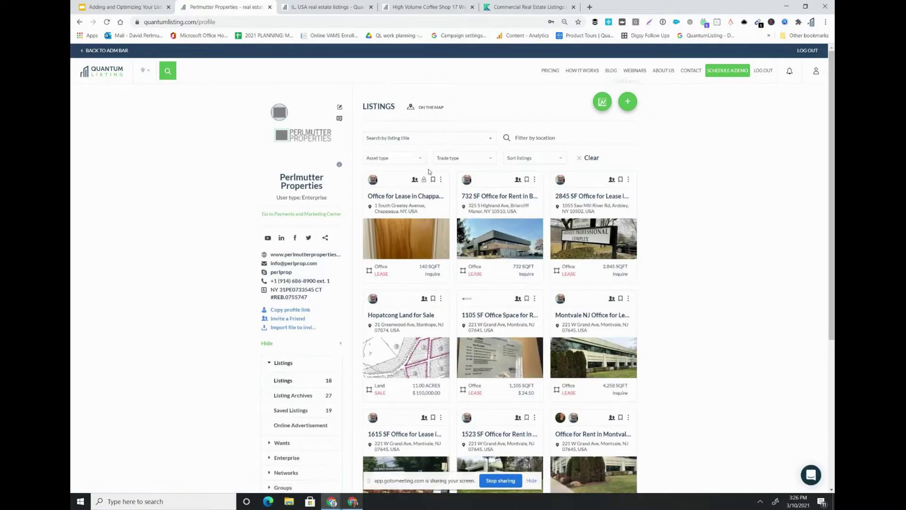
- Reopen the profile's 18 listings and try the Add Listing button
{"action": "left_click", "coordinate": [276, 362]}
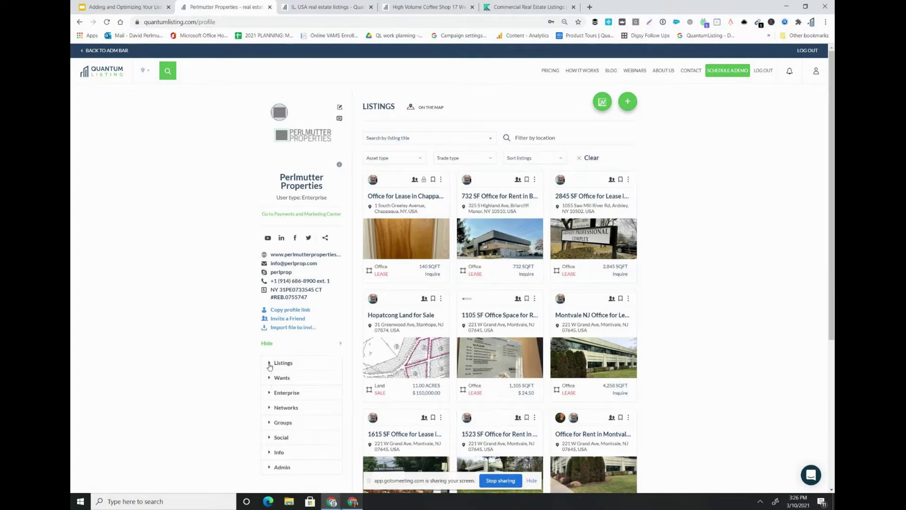
{"action": "left_click", "coordinate": [270, 364]}
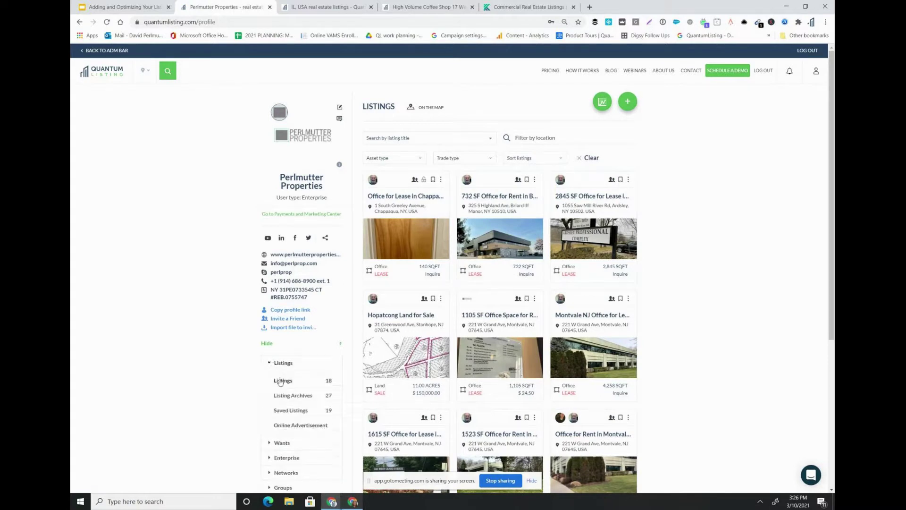
{"action": "left_click", "coordinate": [281, 381]}
{"action": "left_click", "coordinate": [629, 104]}
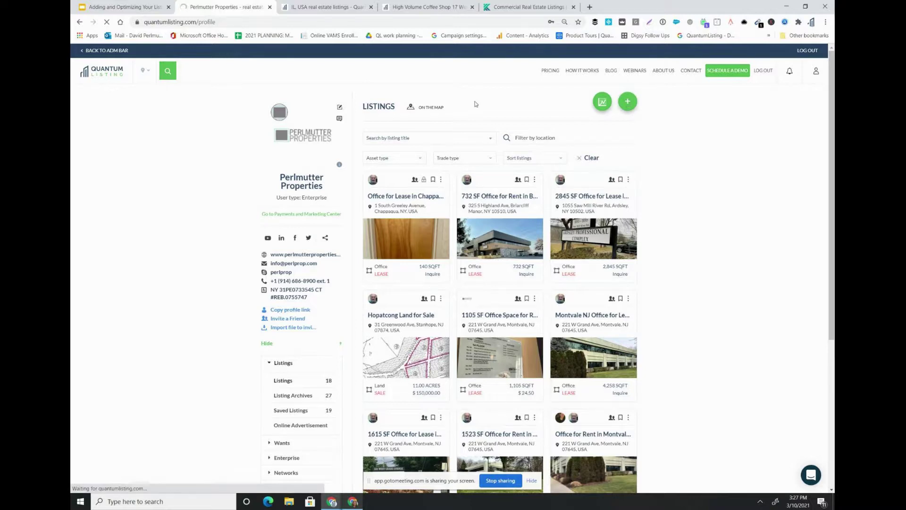
{"action": "left_click", "coordinate": [627, 100]}
- Dismiss the browser context menu and open a chat with another user
{"action": "right_click", "coordinate": [629, 104]}
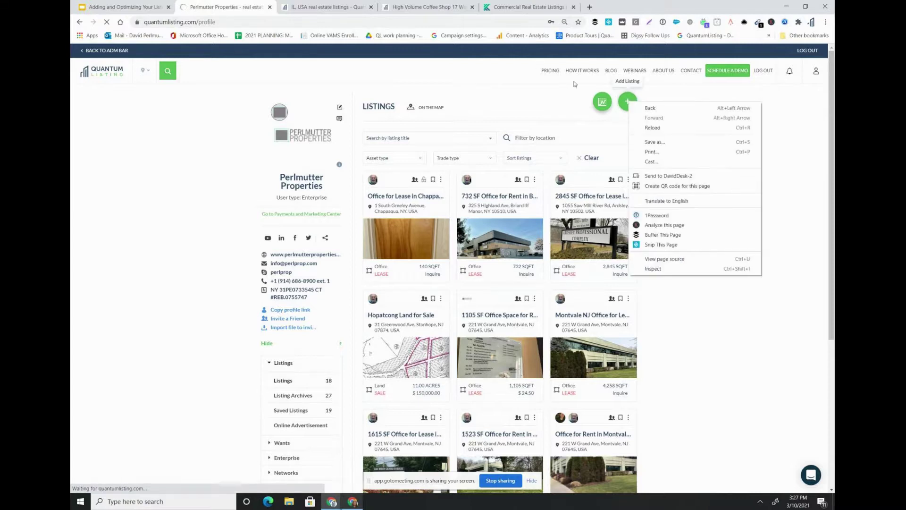
{"action": "left_click", "coordinate": [668, 89]}
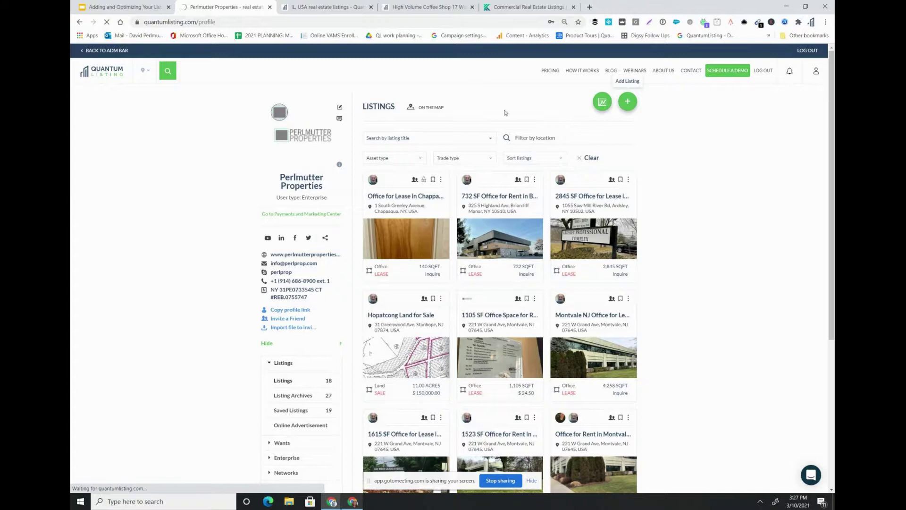
{"action": "left_click", "coordinate": [82, 24]}
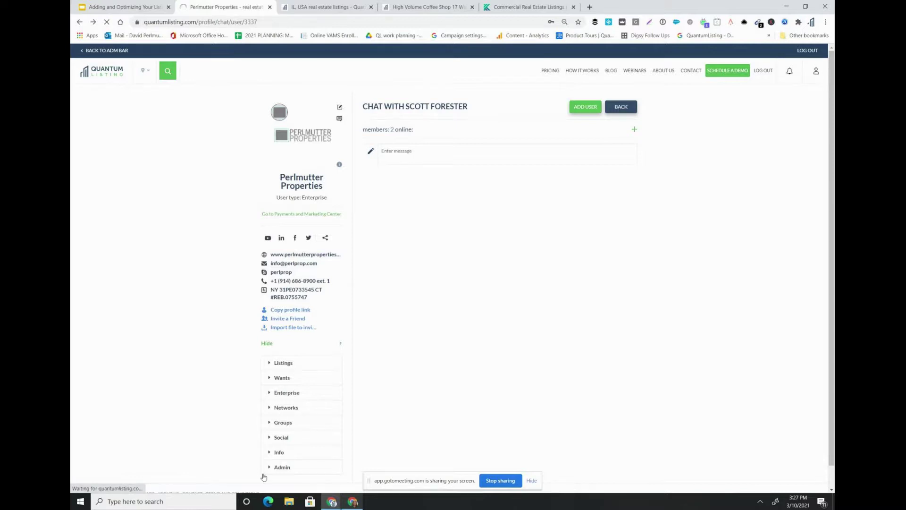
- In Edge, enter 'quantum' and go to the quantumlisting.com/admin suggestion
{"action": "left_click", "coordinate": [276, 502]}
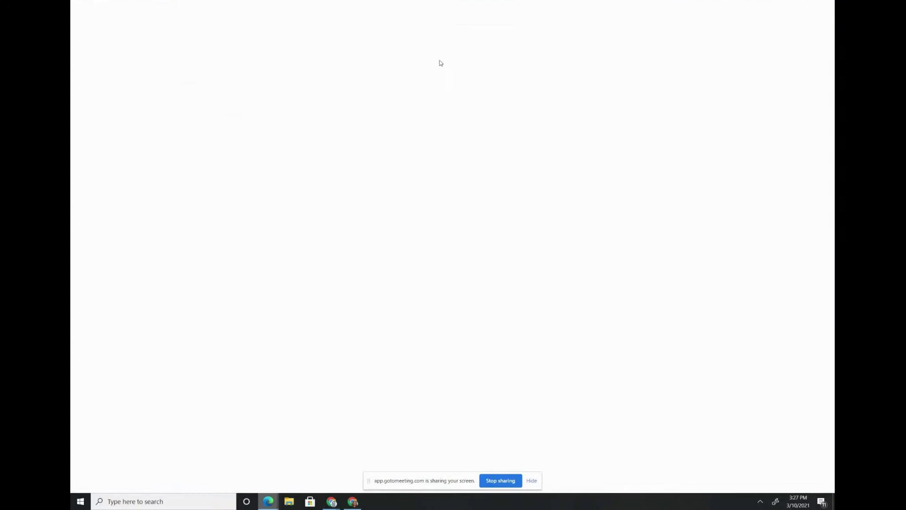
{"action": "type", "text": "quantumlisting.com/admin"}
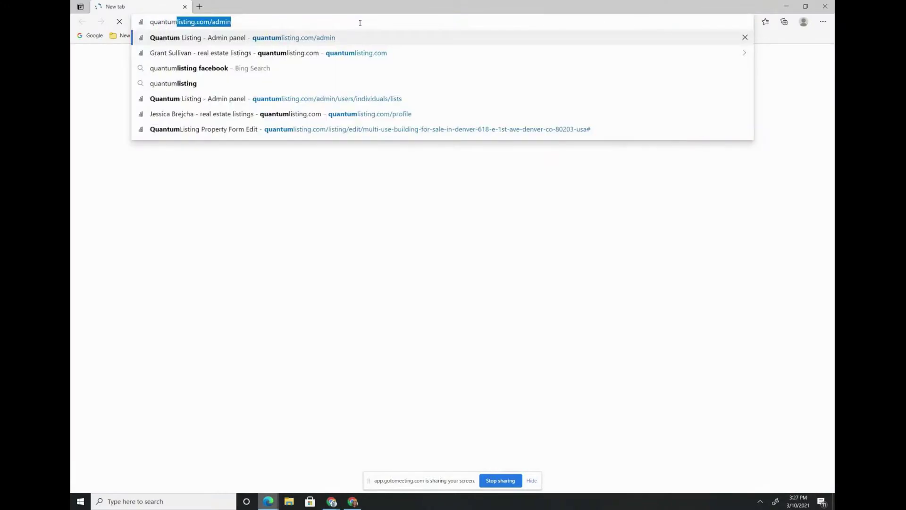
{"action": "left_click", "coordinate": [286, 42]}
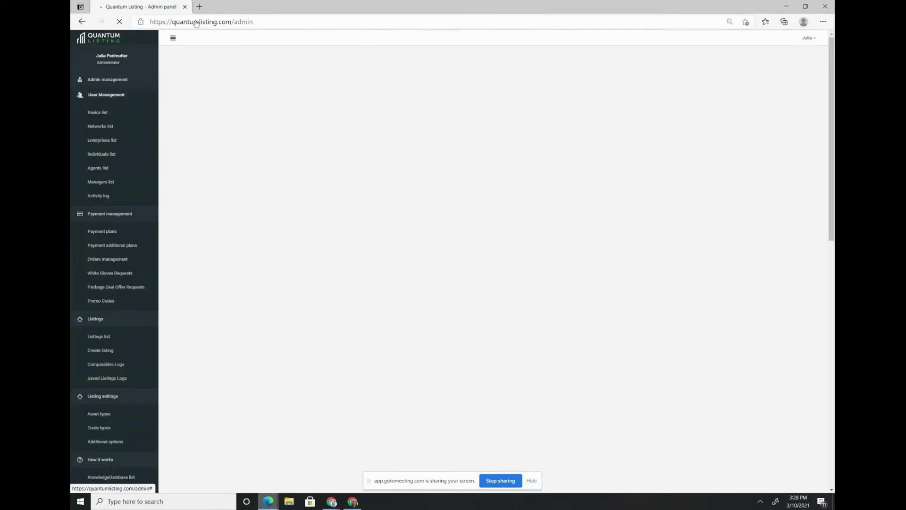
- Filter the admin Enterprises list by 'perl' and log in as Perlmutter Properties
{"action": "left_click", "coordinate": [150, 97]}
{"action": "left_click", "coordinate": [105, 140]}
{"action": "left_click", "coordinate": [229, 88]}
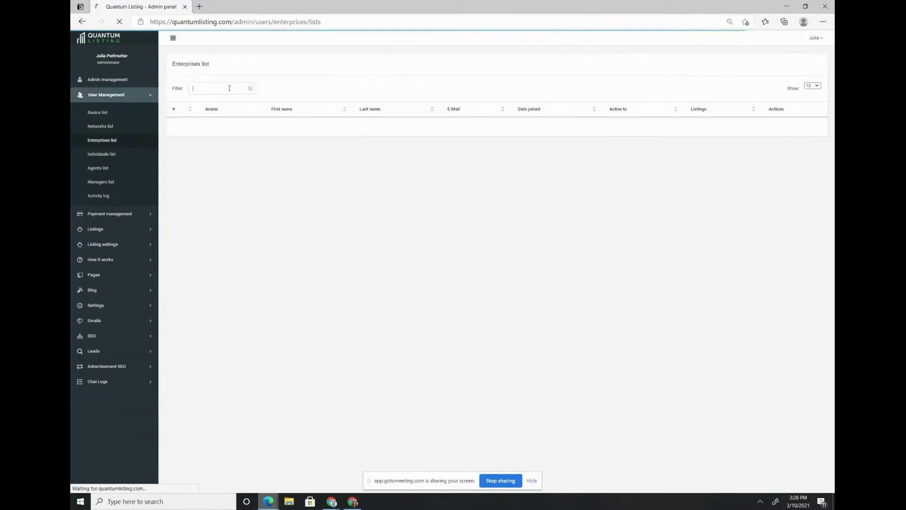
{"action": "type", "text": "per"}
{"action": "left_click", "coordinate": [218, 88]}
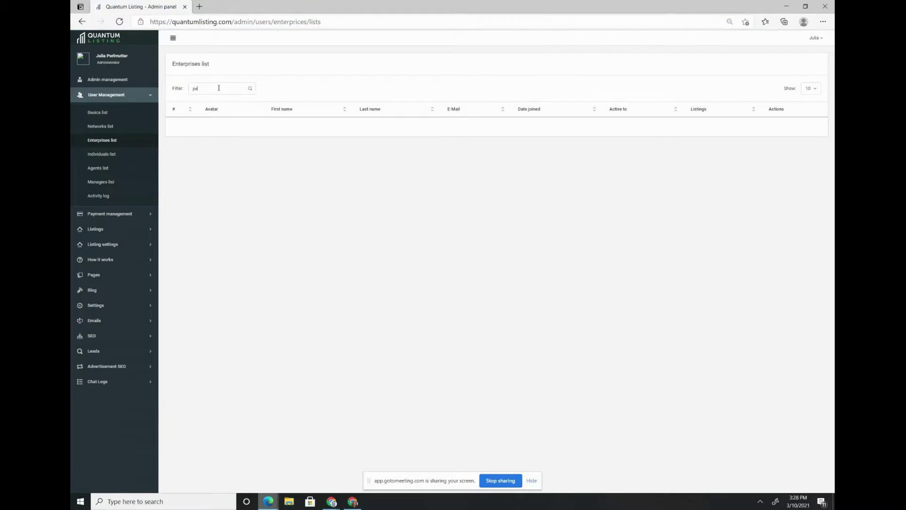
{"action": "type", "text": "l"}
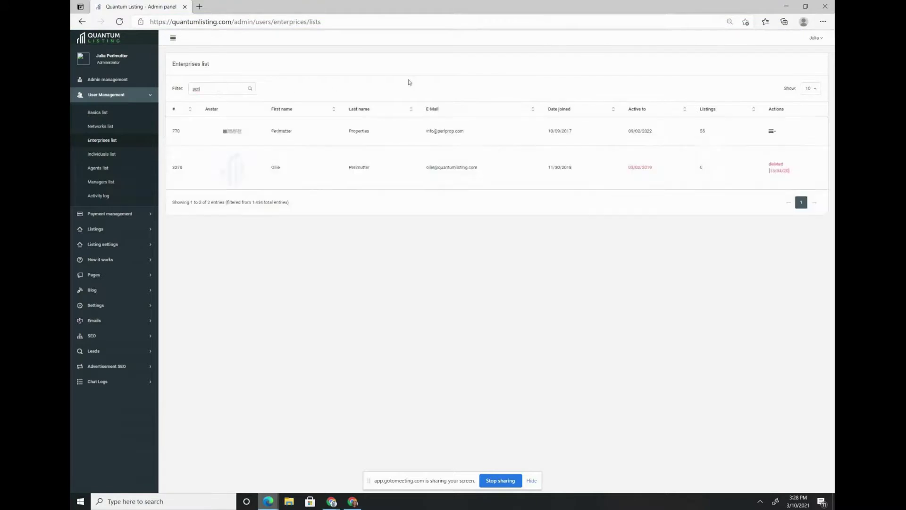
{"action": "left_click", "coordinate": [771, 133]}
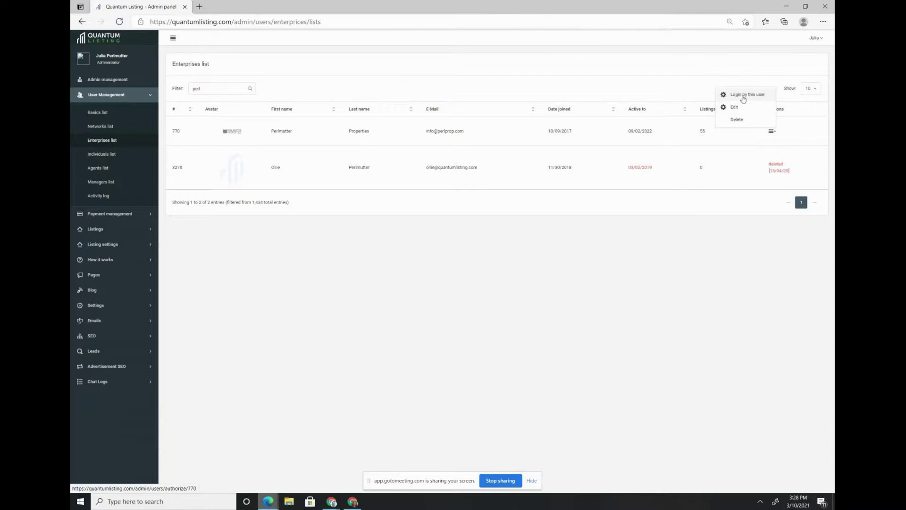
{"action": "left_click", "coordinate": [743, 96]}
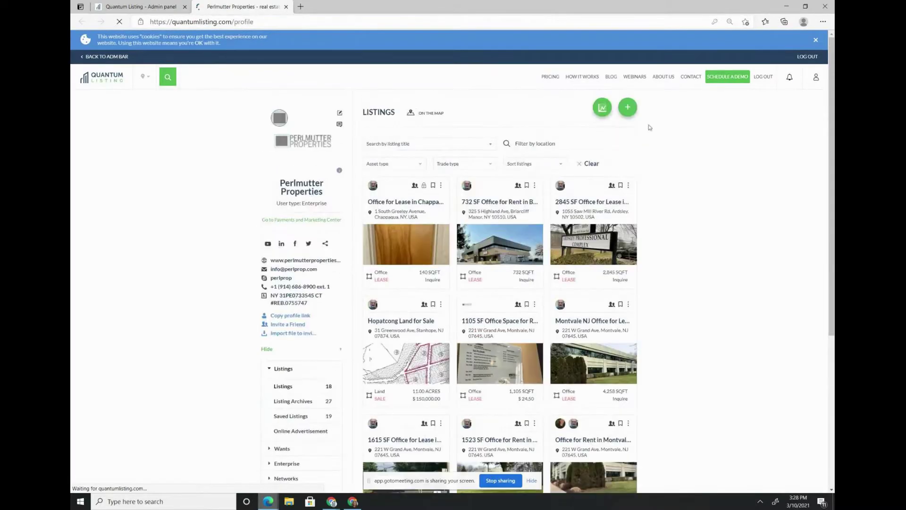
- Start a new listing with location 1 Main Street, Cambridge
{"action": "left_click", "coordinate": [628, 107]}
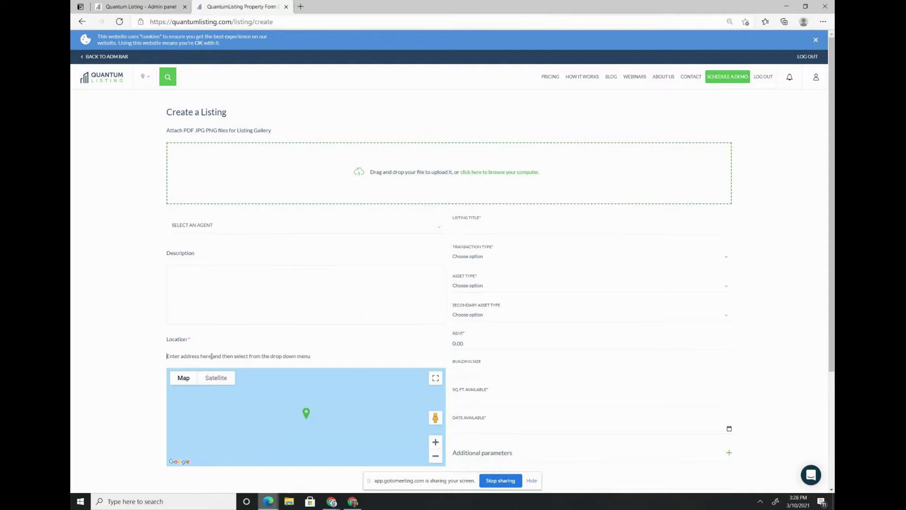
{"action": "left_click", "coordinate": [211, 357]}
{"action": "type", "text": "1 main streeet"}
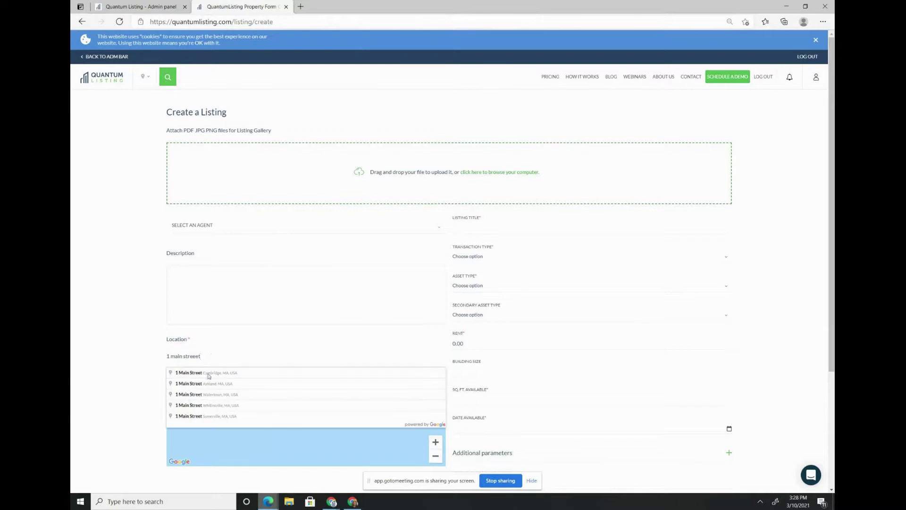
{"action": "left_click", "coordinate": [207, 374]}
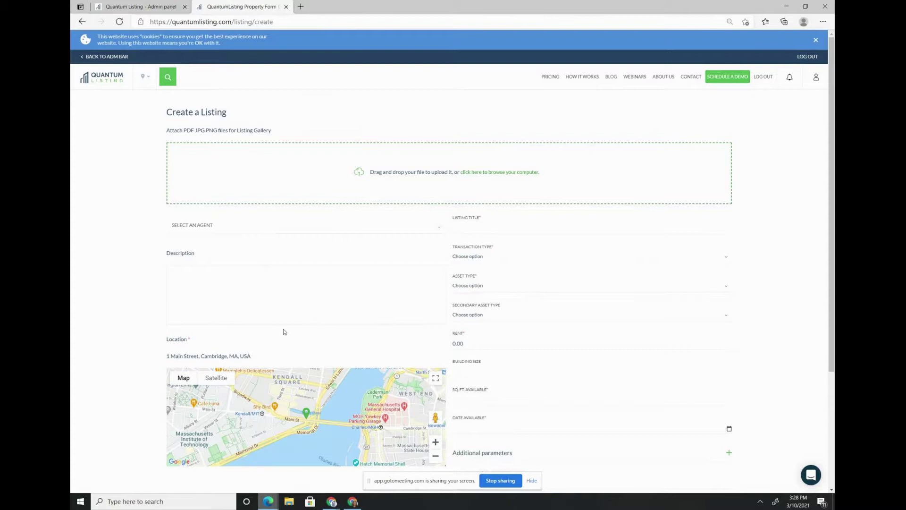
{"action": "double_click", "coordinate": [253, 356]}
{"action": "key", "text": "BackSpace"}
{"action": "key", "text": "BackSpace"}
{"action": "key", "text": "BackSpace"}
{"action": "key", "text": "BackSpace"}
{"action": "key", "text": "BackSpace"}
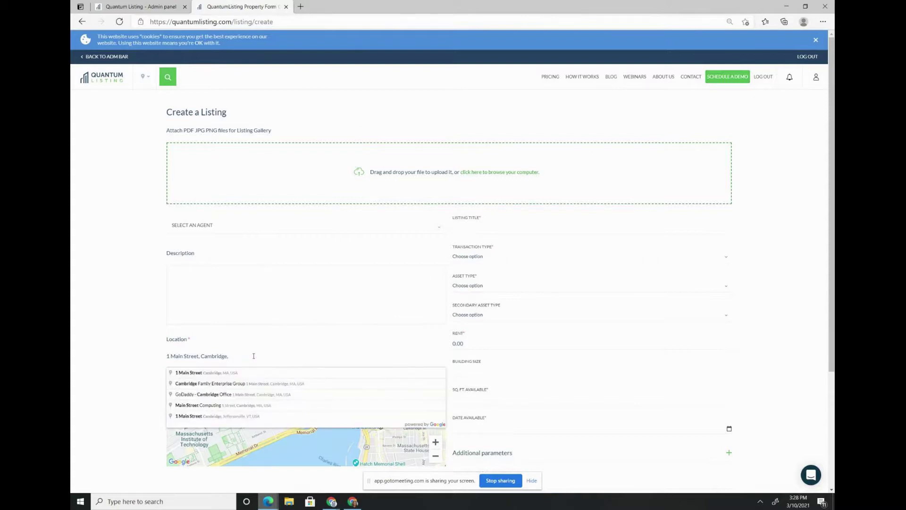
{"action": "key", "text": "ctrl+a"}
{"action": "key", "text": "BackSpace"}
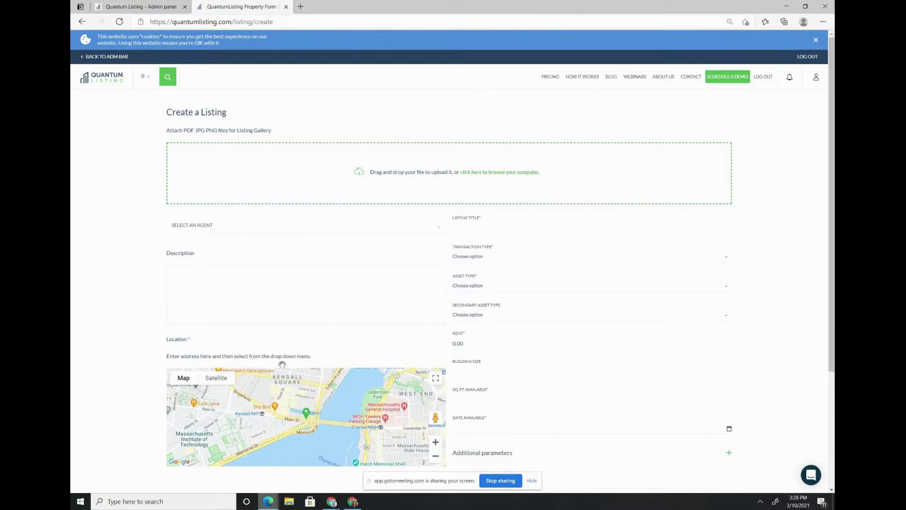
{"action": "type", "text": "1 main Street, Cambridge, MA, USA"}
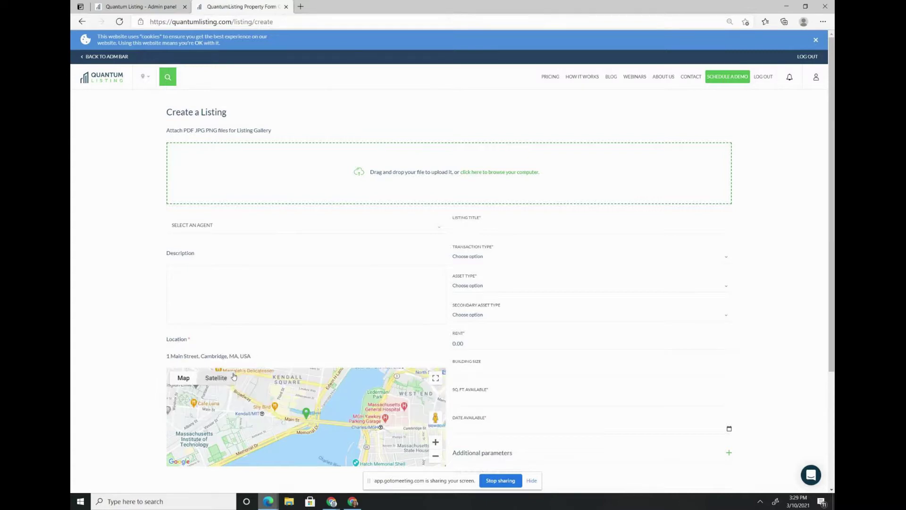
{"action": "left_click", "coordinate": [235, 372]}
- Enter the listing title 'Retail Space for Lease on Main Street in Cambridge'
{"action": "left_click", "coordinate": [491, 227]}
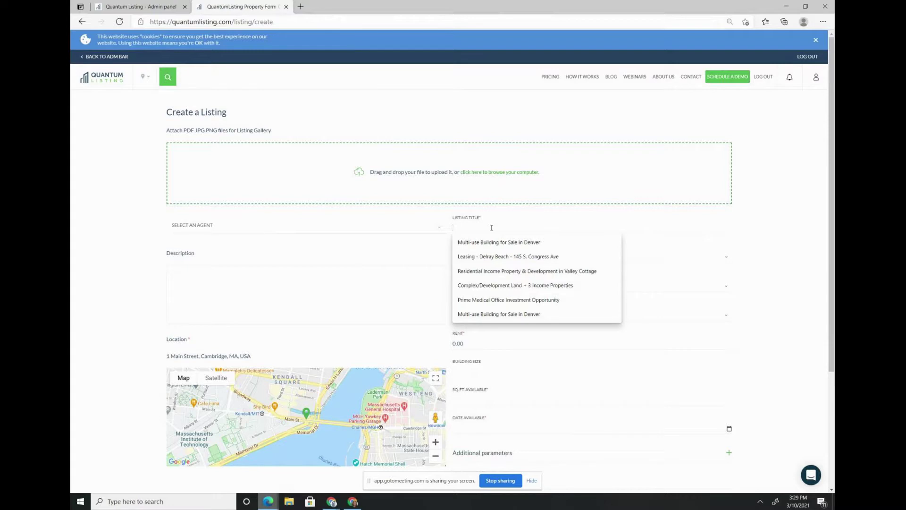
{"action": "type", "text": "Retail Space for Lease on Main Street in Cambridge"}
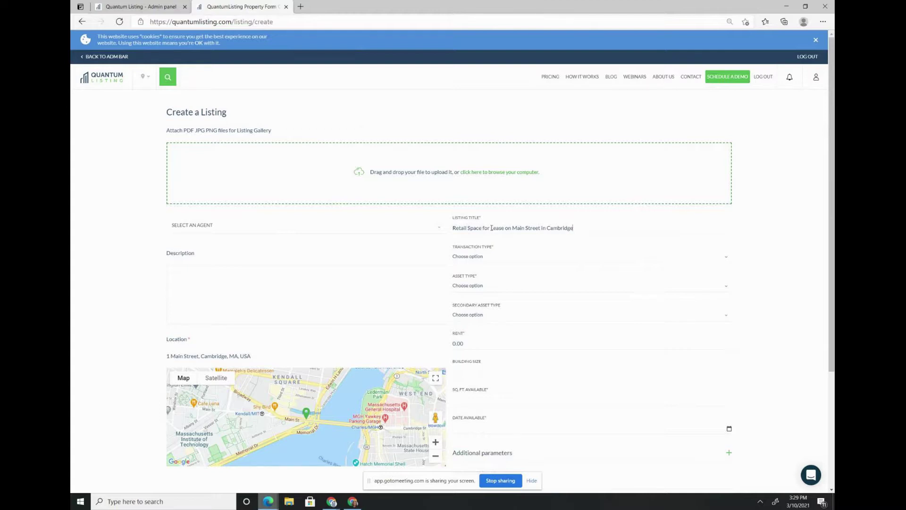
- Choose Lease as transaction type and Retail as asset type
{"action": "left_click", "coordinate": [485, 257]}
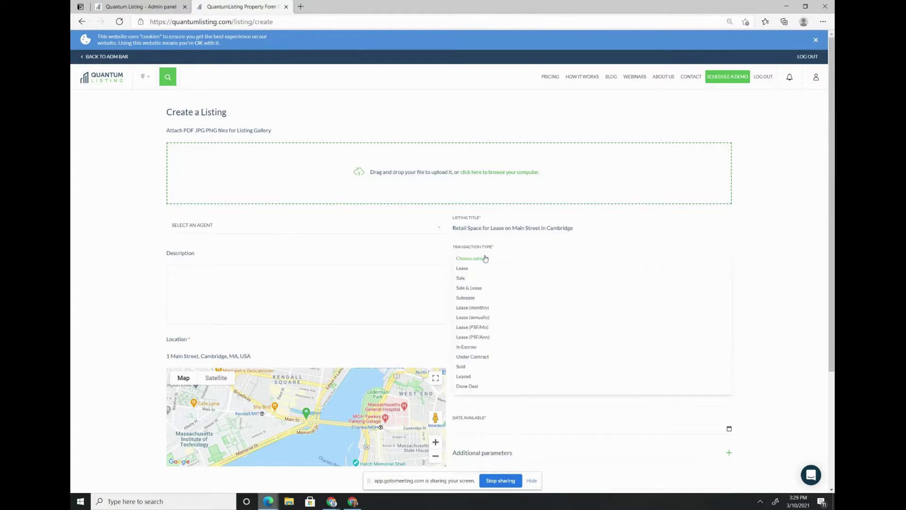
{"action": "left_click", "coordinate": [470, 275]}
{"action": "left_click", "coordinate": [469, 286]}
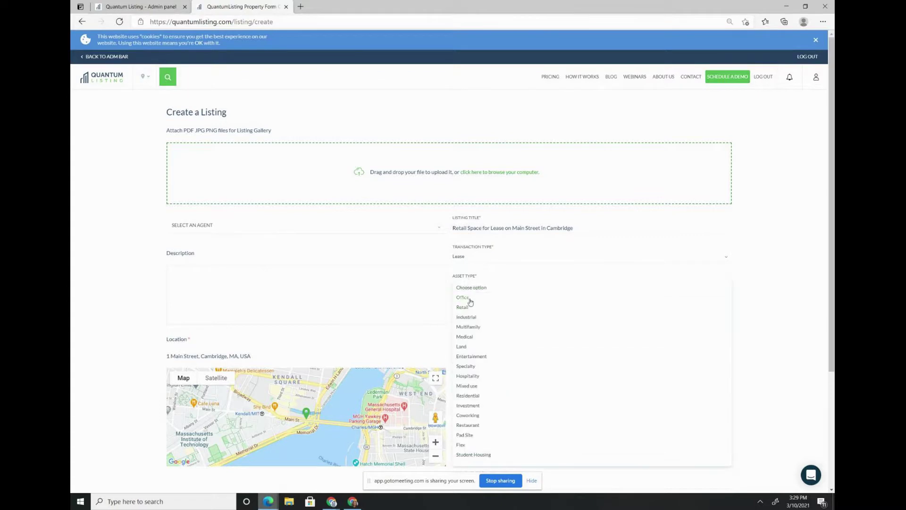
{"action": "left_click", "coordinate": [470, 308]}
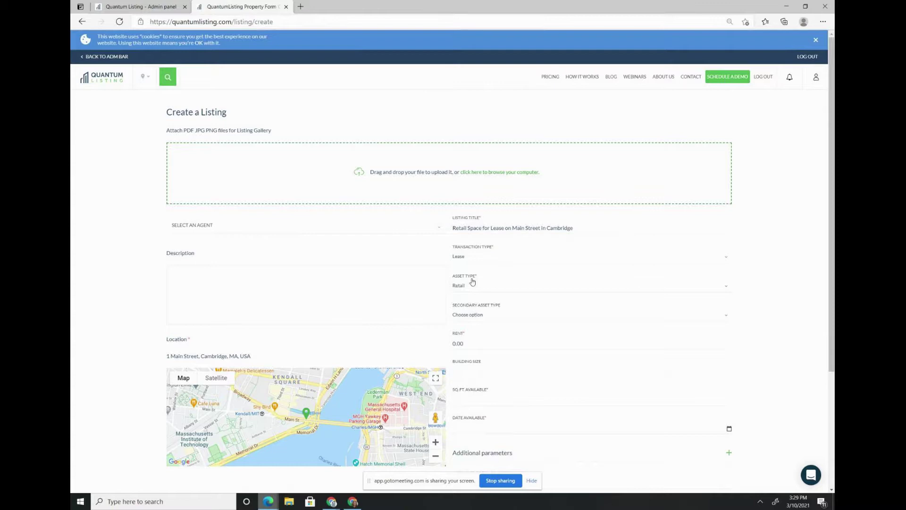
{"action": "scroll", "coordinate": [473, 282], "scroll_direction": "down", "scroll_amount": 1}
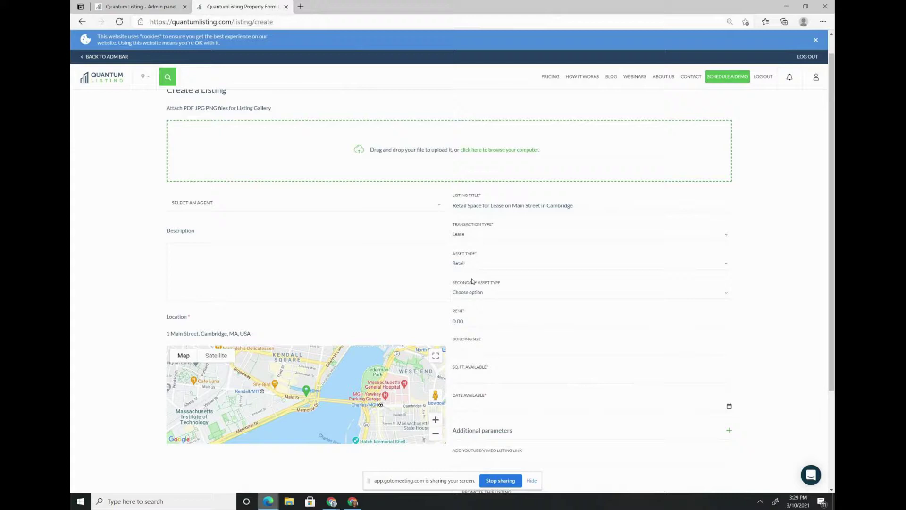
{"action": "scroll", "coordinate": [463, 338], "scroll_direction": "down", "scroll_amount": 2}
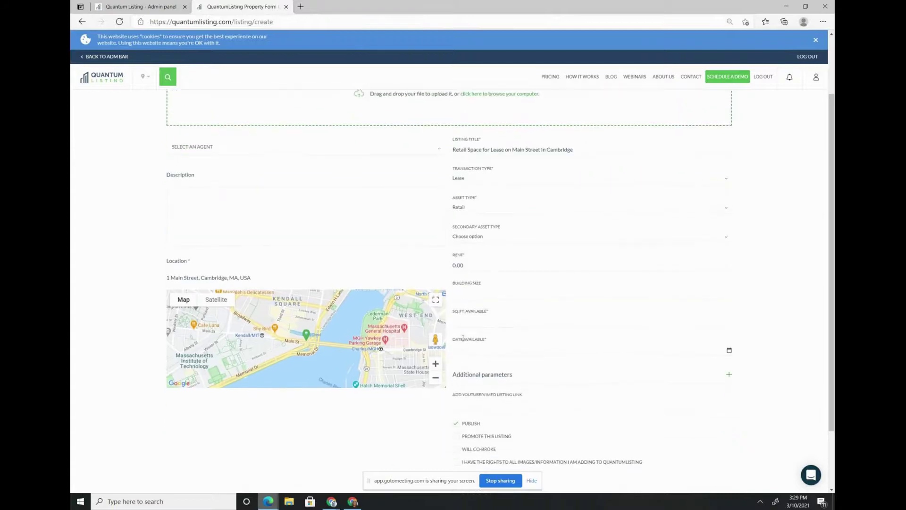
{"action": "scroll", "coordinate": [463, 338], "scroll_direction": "down", "scroll_amount": 1}
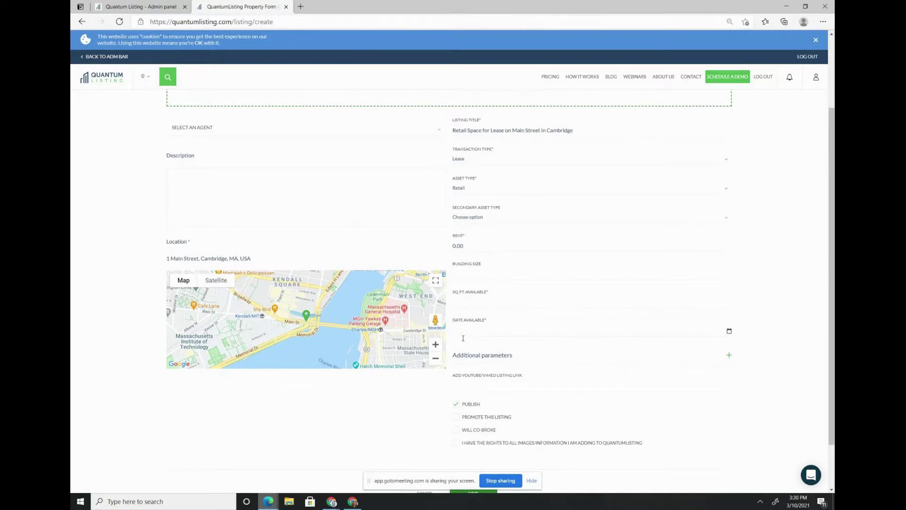
{"action": "scroll", "coordinate": [534, 268], "scroll_direction": "down", "scroll_amount": 1}
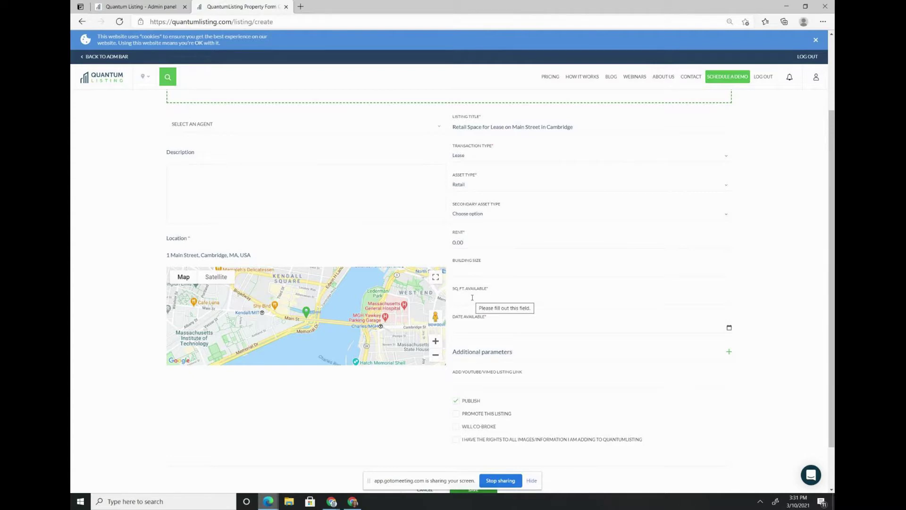
- Enter 4,000 in SQ.FT. Available and confirm rights to the listing's images
{"action": "scroll", "coordinate": [472, 298], "scroll_direction": "down", "scroll_amount": 1}
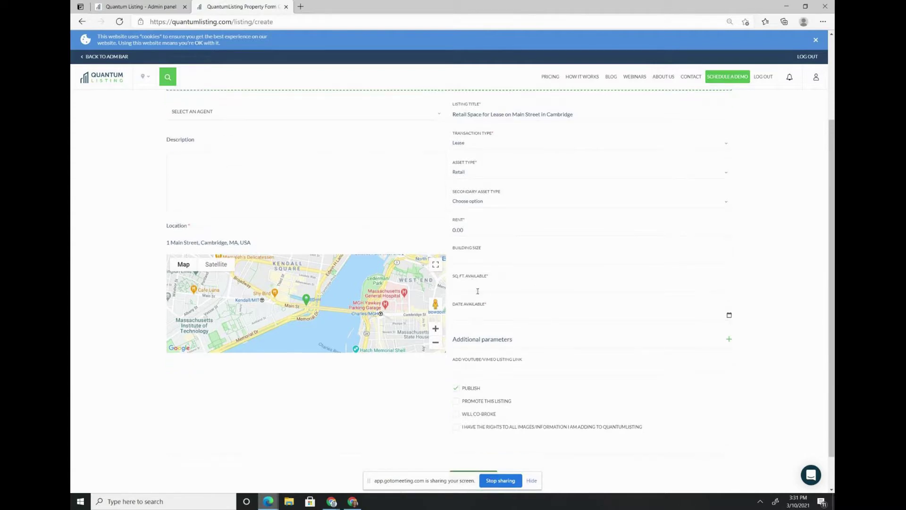
{"action": "left_click", "coordinate": [487, 287]}
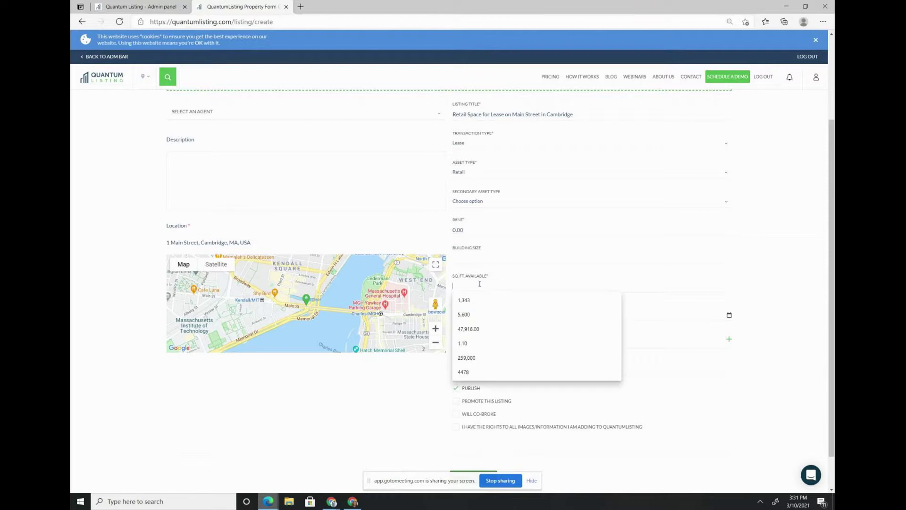
{"action": "type", "text": "4,000"}
{"action": "key", "text": "Tab"}
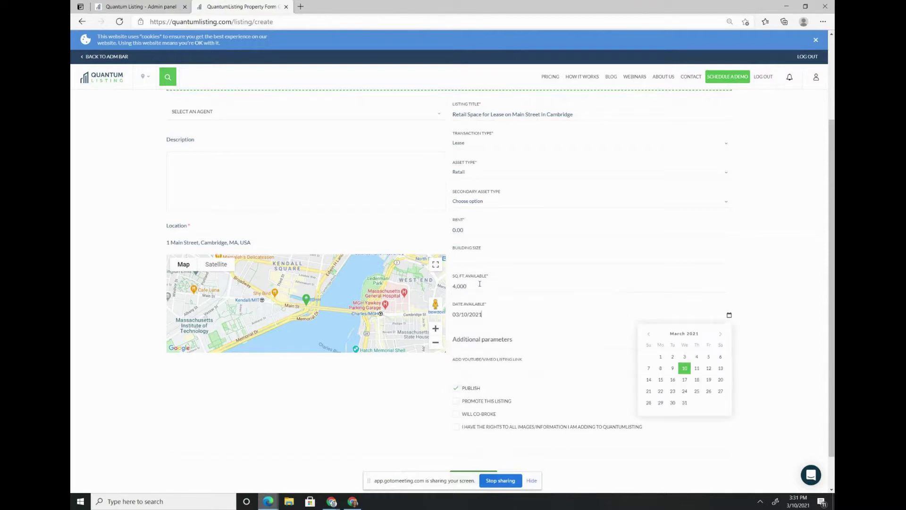
{"action": "left_click", "coordinate": [458, 427]}
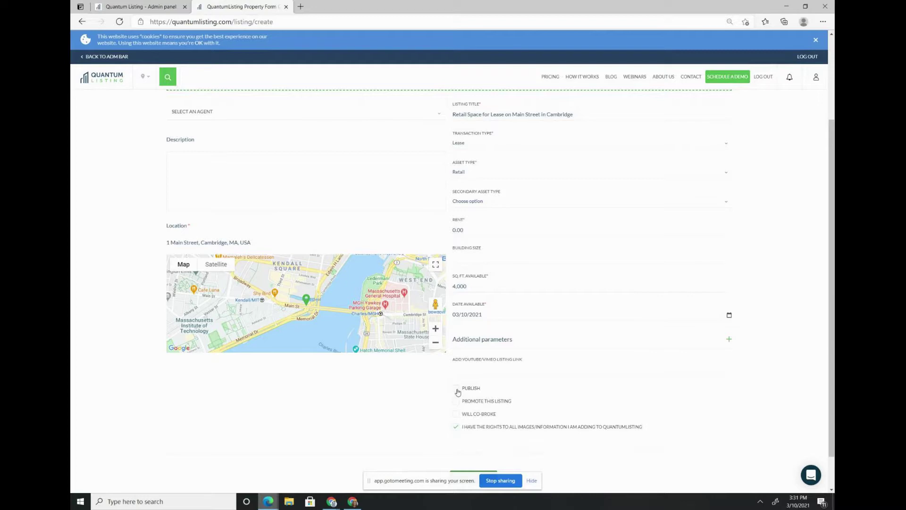
- Tick the image-rights confirmation and expand Additional parameters on the listing form
{"action": "scroll", "coordinate": [457, 392], "scroll_direction": "down", "scroll_amount": 1}
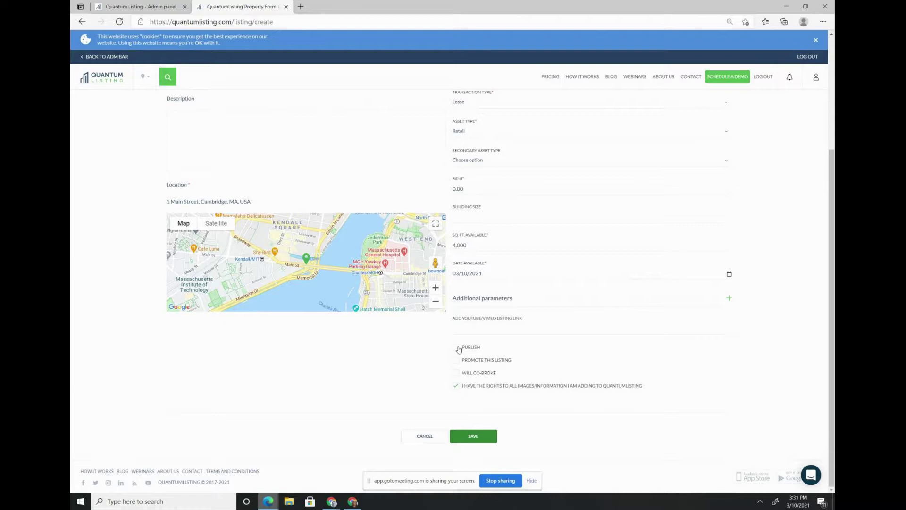
{"action": "scroll", "coordinate": [458, 349], "scroll_direction": "up", "scroll_amount": 1}
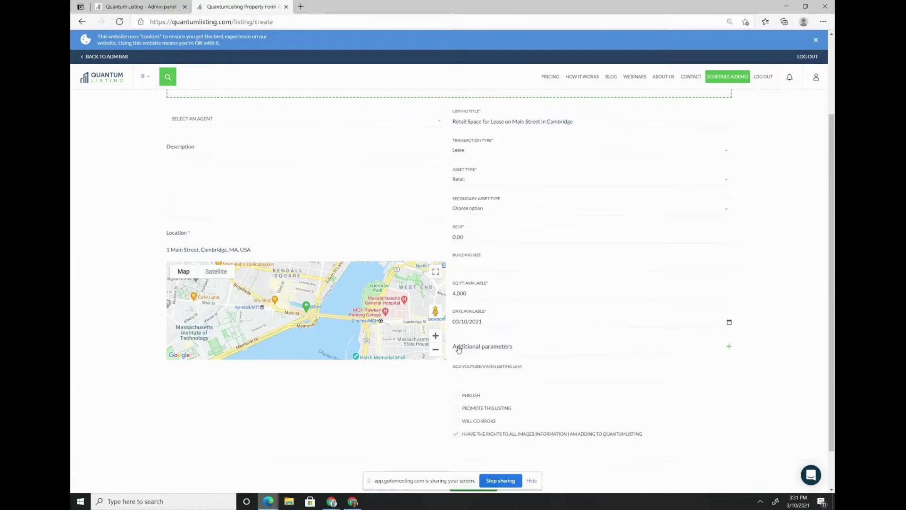
{"action": "scroll", "coordinate": [458, 349], "scroll_direction": "down", "scroll_amount": 1}
{"action": "scroll", "coordinate": [501, 252], "scroll_direction": "up", "scroll_amount": 3}
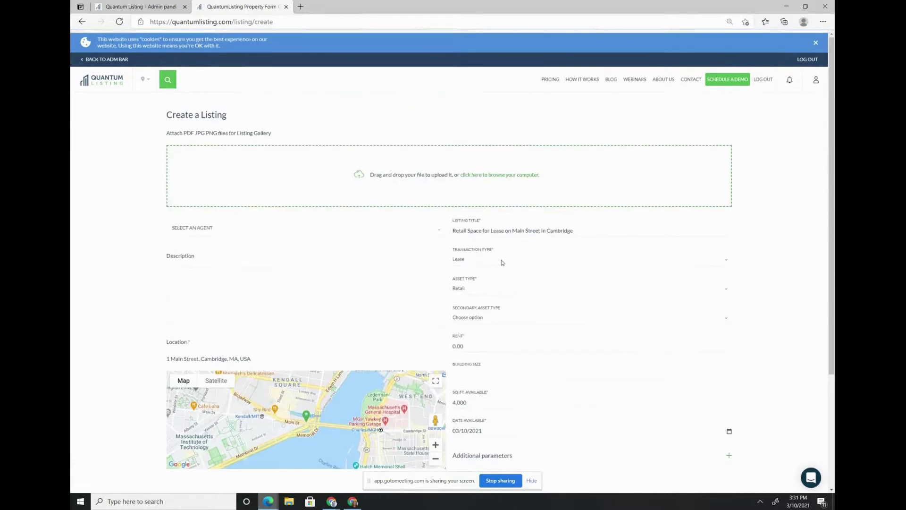
{"action": "scroll", "coordinate": [501, 252], "scroll_direction": "down", "scroll_amount": 3}
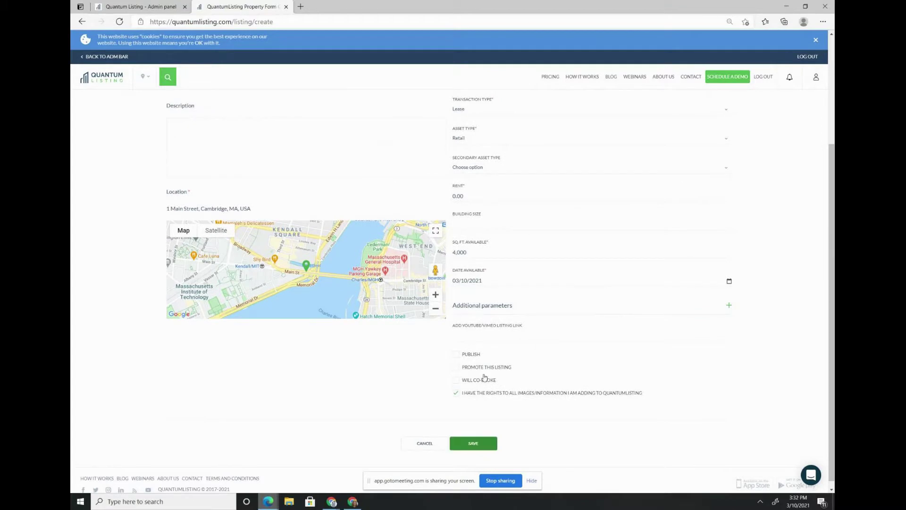
{"action": "left_click", "coordinate": [481, 439]}
{"action": "scroll", "coordinate": [533, 212], "scroll_direction": "up", "scroll_amount": 3}
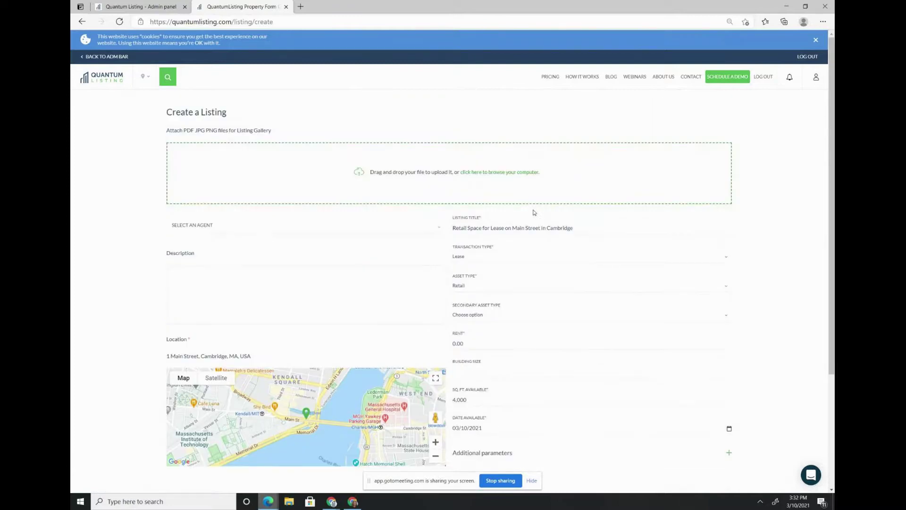
{"action": "scroll", "coordinate": [509, 324], "scroll_direction": "down", "scroll_amount": 2}
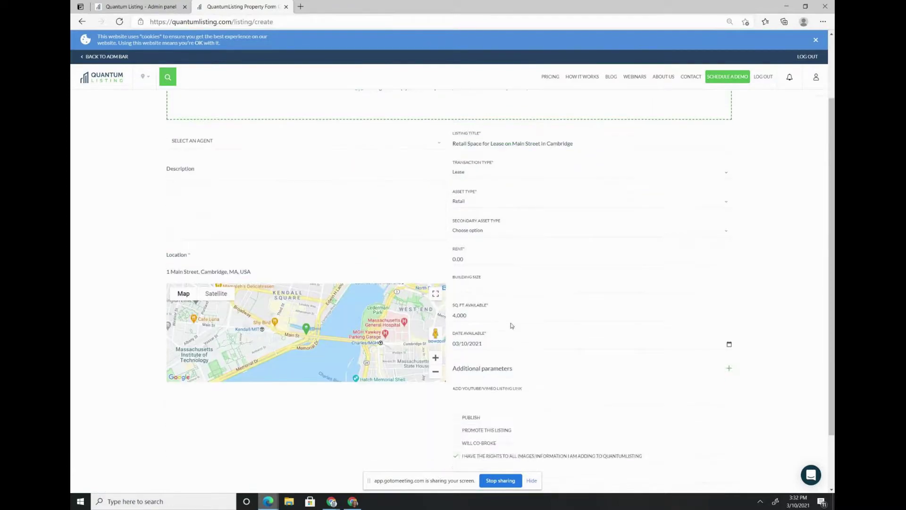
{"action": "left_click", "coordinate": [488, 374]}
{"action": "scroll", "coordinate": [488, 413], "scroll_direction": "down", "scroll_amount": 2}
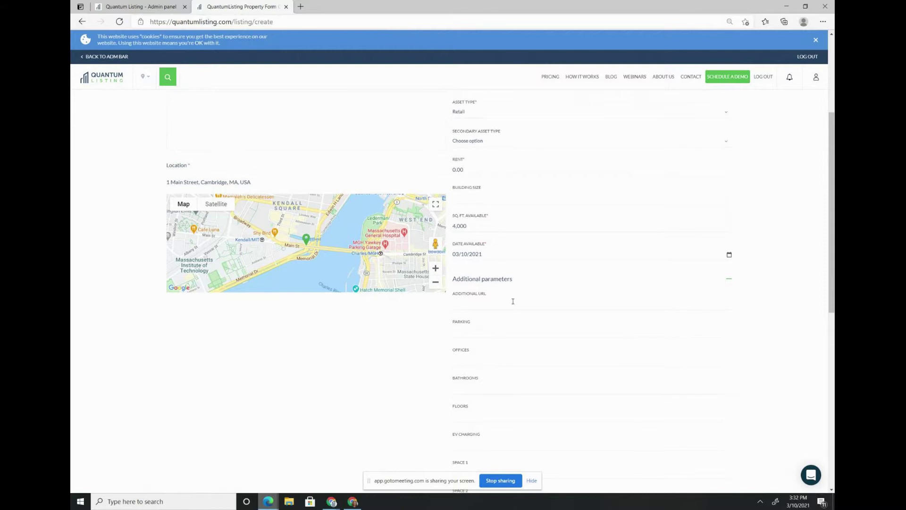
{"action": "scroll", "coordinate": [517, 301], "scroll_direction": "down", "scroll_amount": 9}
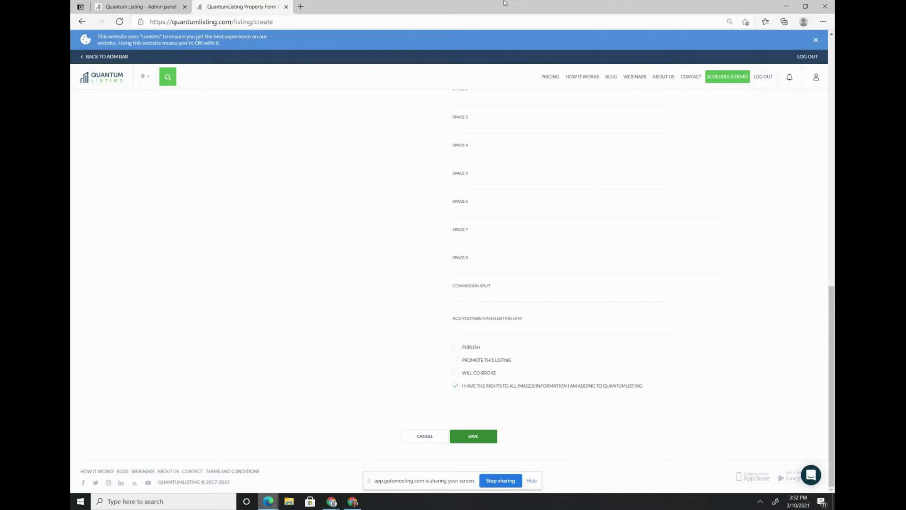
- Close the Property Form and Admin panel tabs, then open the 732 SF Office for Rent listing in Chrome
{"action": "left_click", "coordinate": [287, 7]}
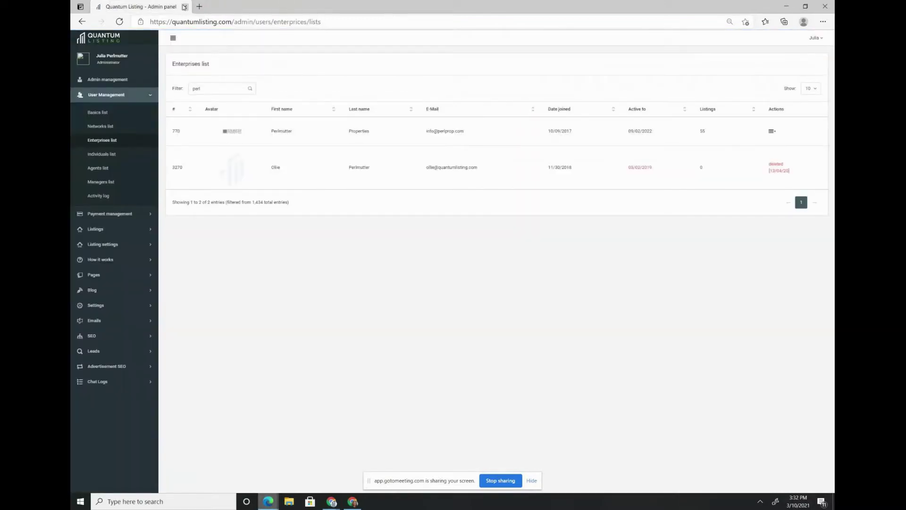
{"action": "left_click", "coordinate": [184, 8]}
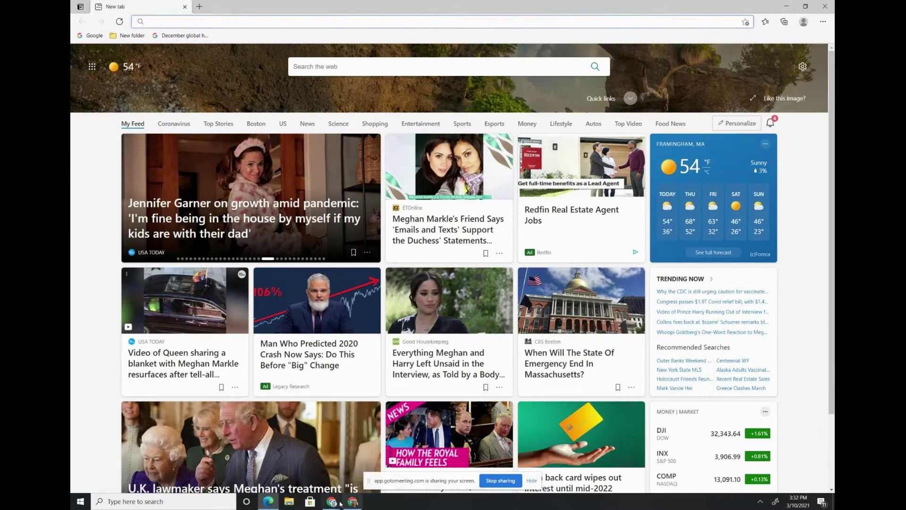
{"action": "mouse_move", "coordinate": [331, 501]}
{"action": "left_click", "coordinate": [285, 460]}
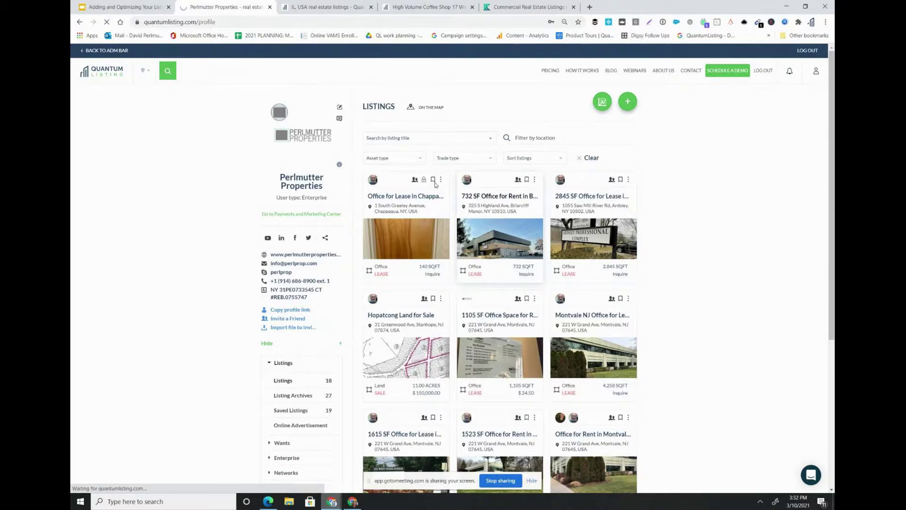
{"action": "left_click", "coordinate": [494, 204]}
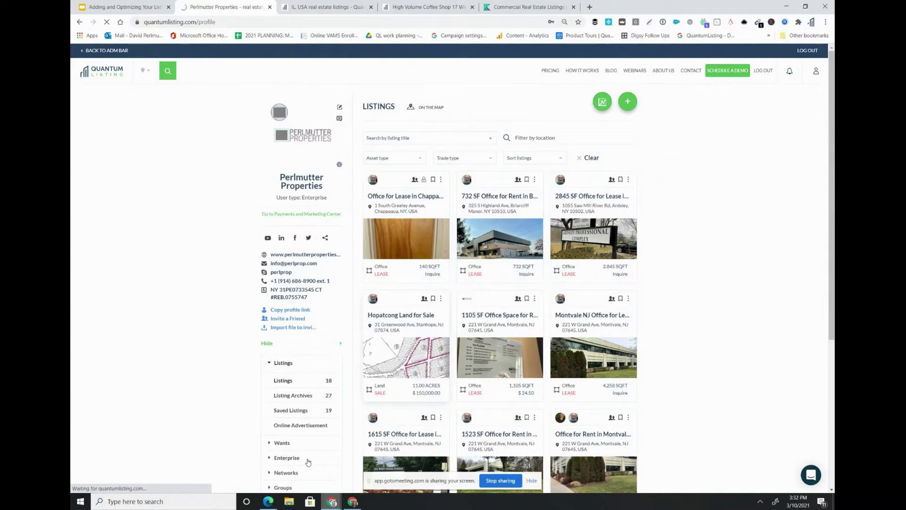
{"action": "mouse_move", "coordinate": [267, 502]}
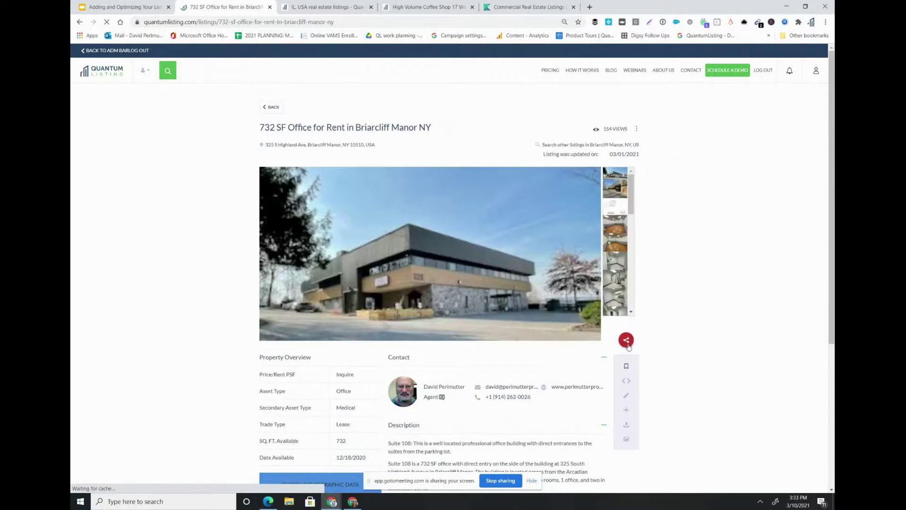
- Try sharing the 732 SF office listing to LinkedIn, then close that share page and return to the listings
{"action": "left_click", "coordinate": [627, 344]}
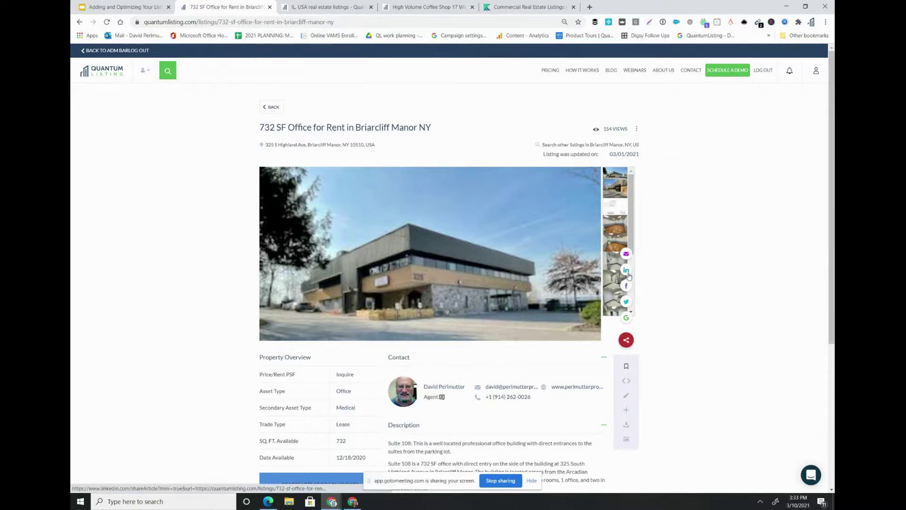
{"action": "left_click", "coordinate": [626, 270]}
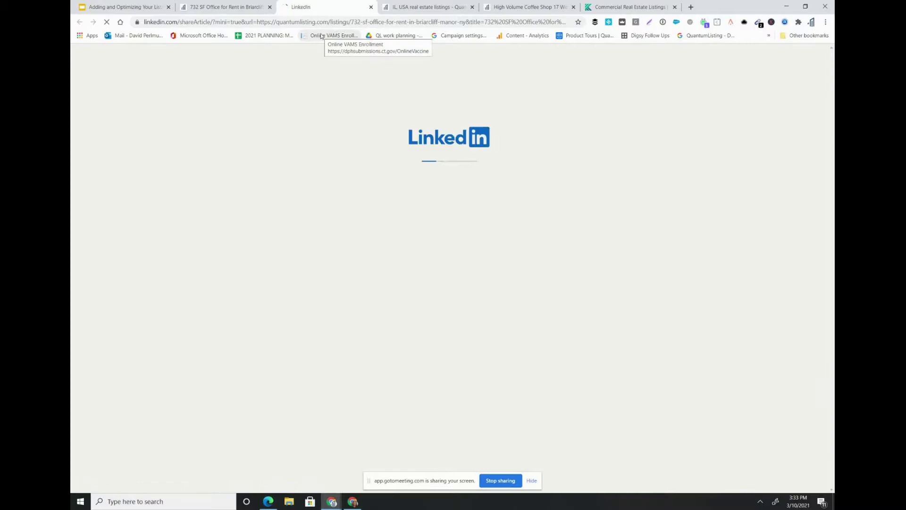
{"action": "left_click", "coordinate": [241, 6]}
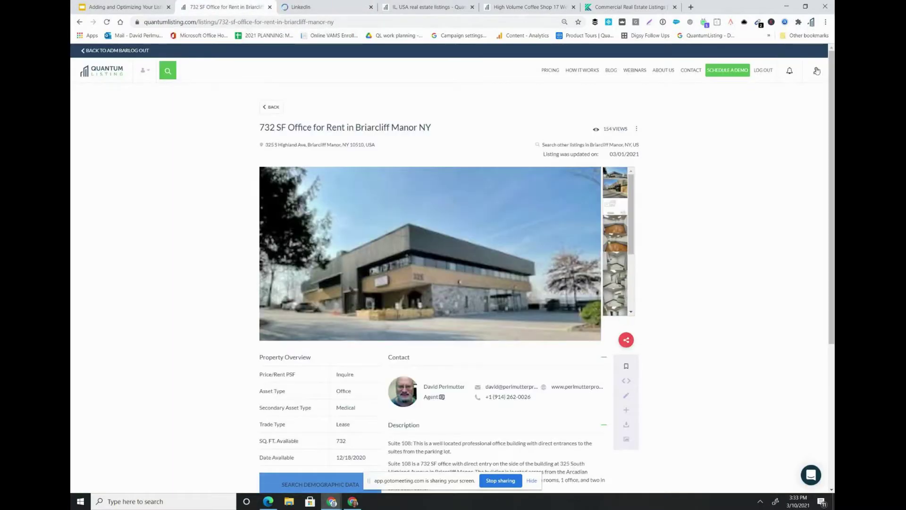
{"action": "left_click", "coordinate": [816, 71]}
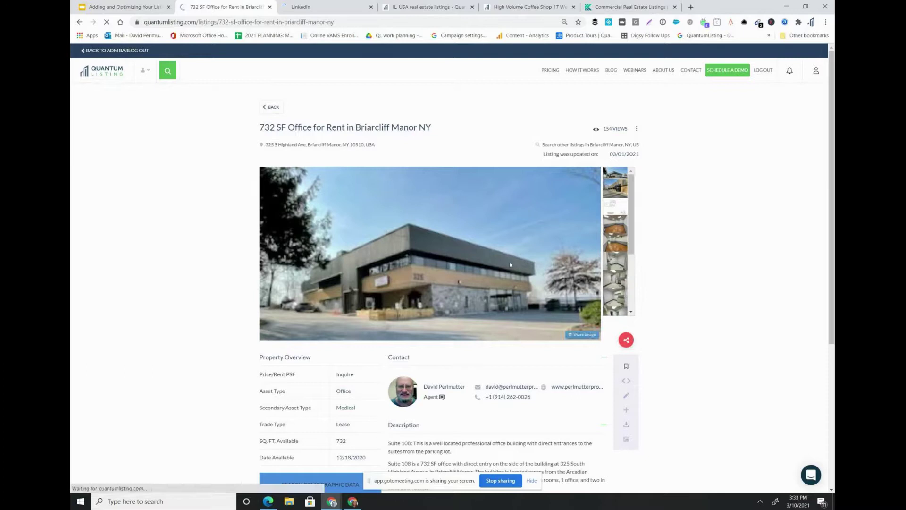
{"action": "left_click", "coordinate": [371, 7]}
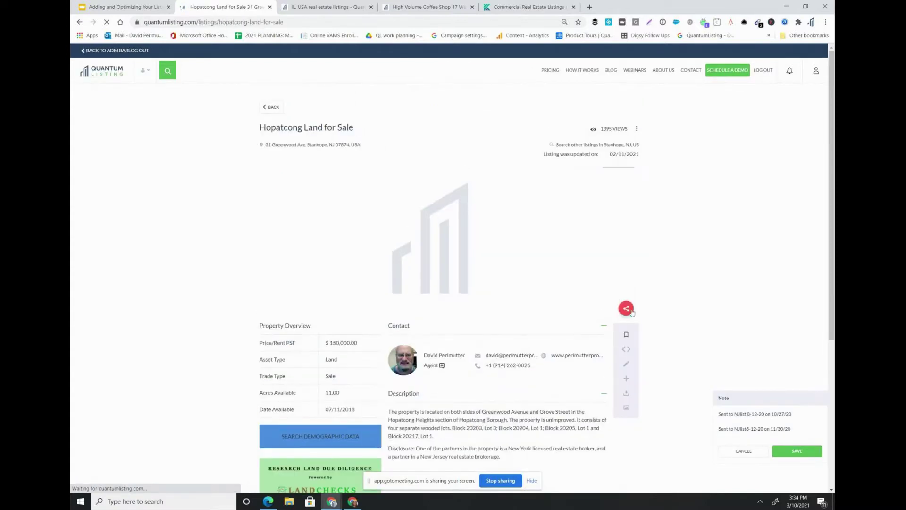
- Share the Hopatcong Land for Sale listing as a LinkedIn post draft and open a new tab
{"action": "scroll", "coordinate": [636, 317], "scroll_direction": "down", "scroll_amount": 5}
{"action": "left_click", "coordinate": [627, 321]}
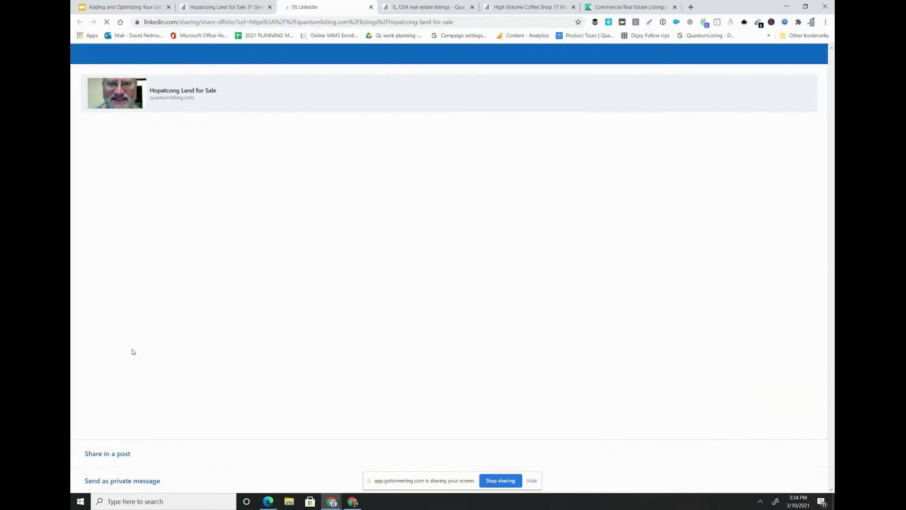
{"action": "left_click", "coordinate": [106, 455]}
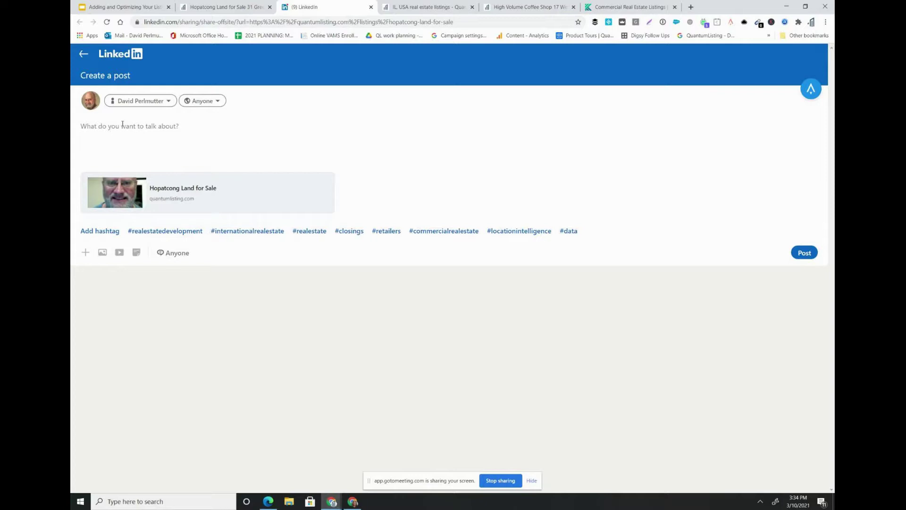
{"action": "left_click", "coordinate": [690, 7]}
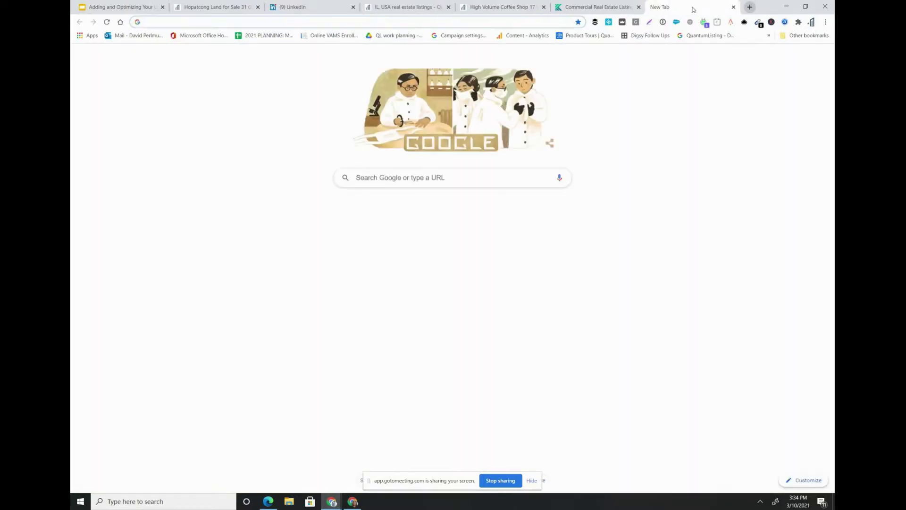
- Search Google for the biggest commercial real estate network and open QuantumListing's blog article result
{"action": "type", "text": "what is the "}
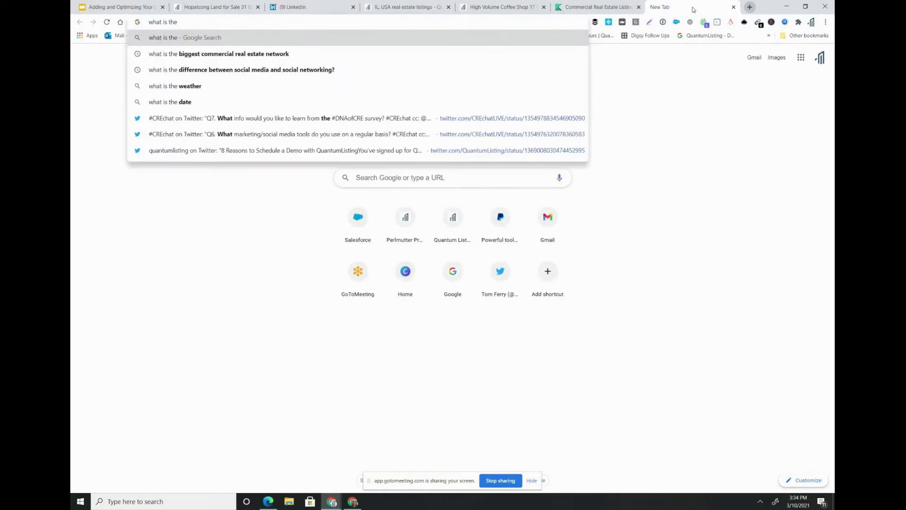
{"action": "type", "text": "biggest commercial real estate network"}
{"action": "key", "text": "Return"}
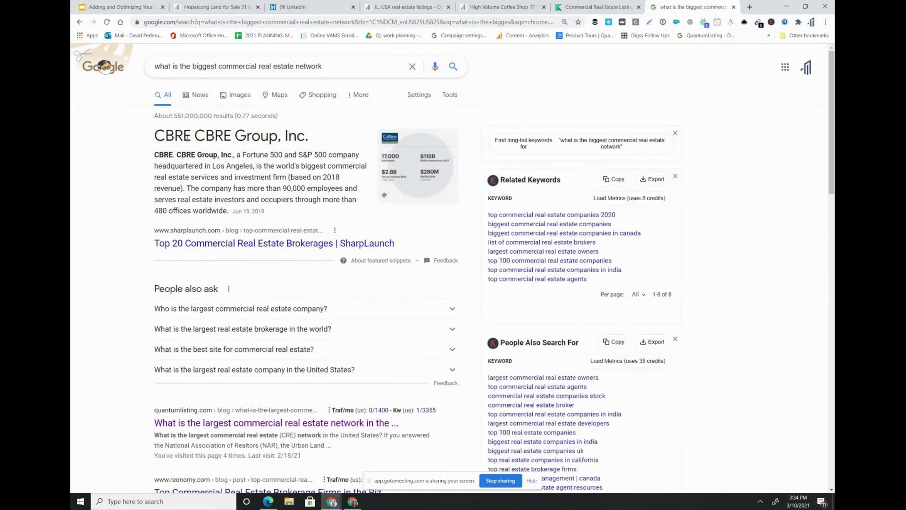
{"action": "scroll", "coordinate": [203, 229], "scroll_direction": "down", "scroll_amount": 1}
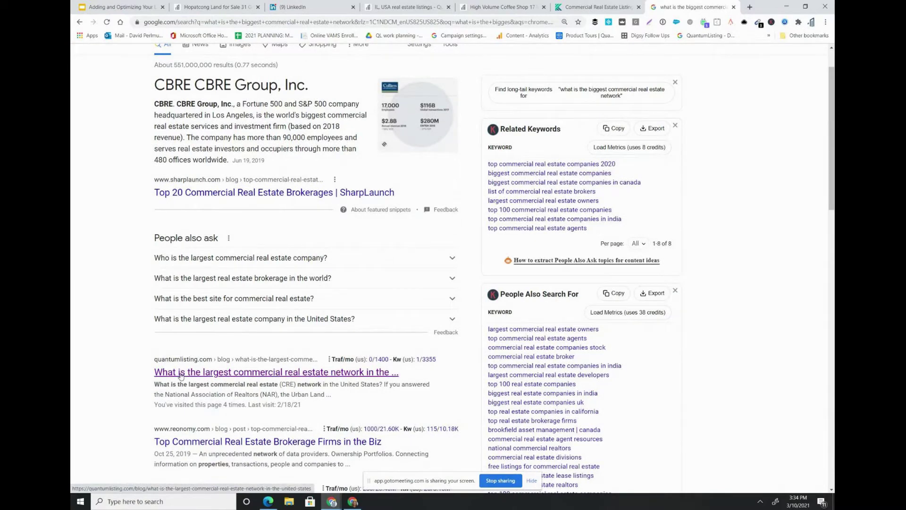
{"action": "left_click", "coordinate": [180, 373]}
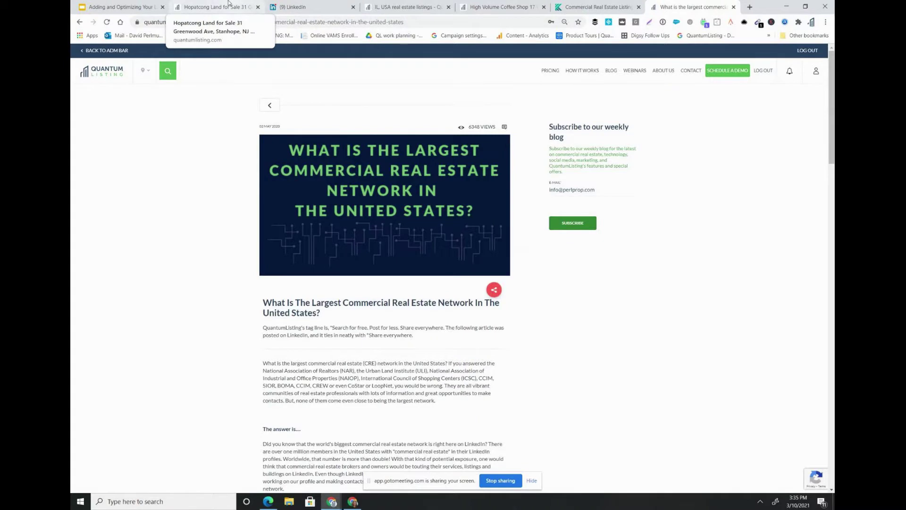
- Switch to the Hopatcong Land listing tab and reload it
{"action": "left_click", "coordinate": [217, 6]}
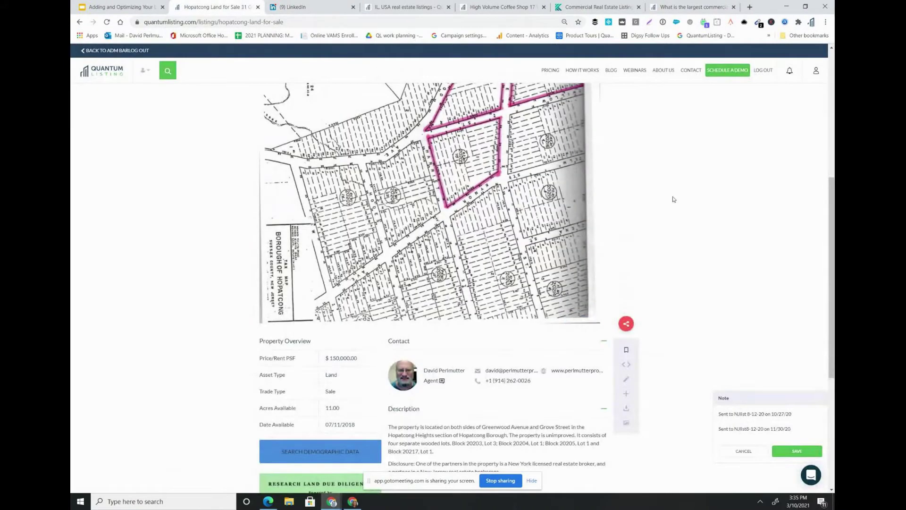
{"action": "key", "text": "F5"}
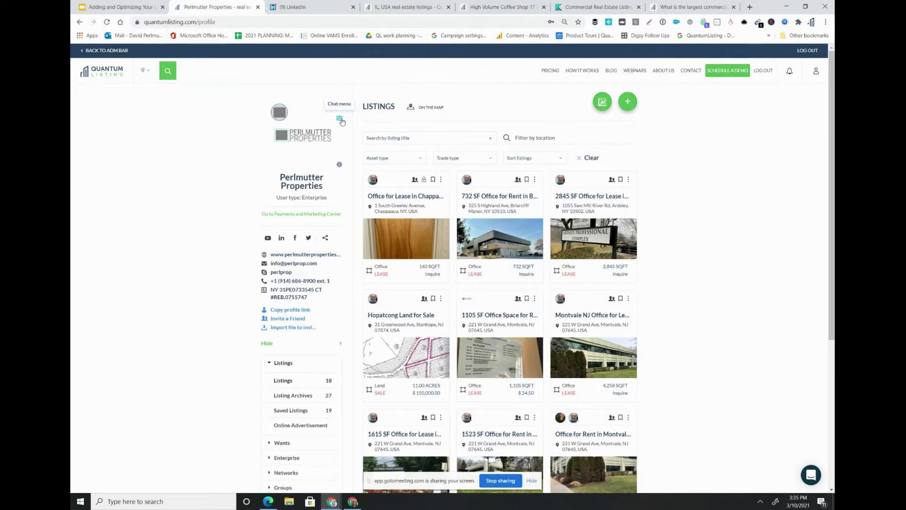
{"action": "left_click", "coordinate": [340, 120]}
{"action": "left_click", "coordinate": [293, 162]}
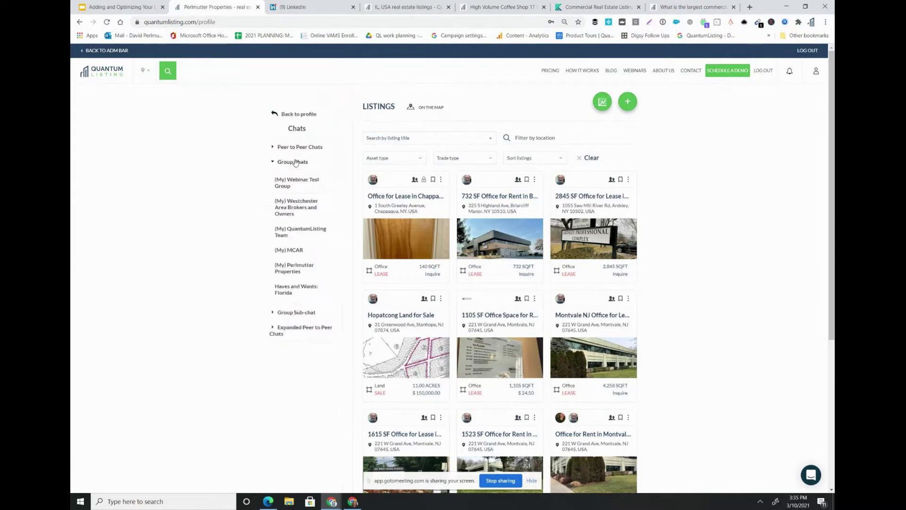
{"action": "left_click", "coordinate": [295, 209]}
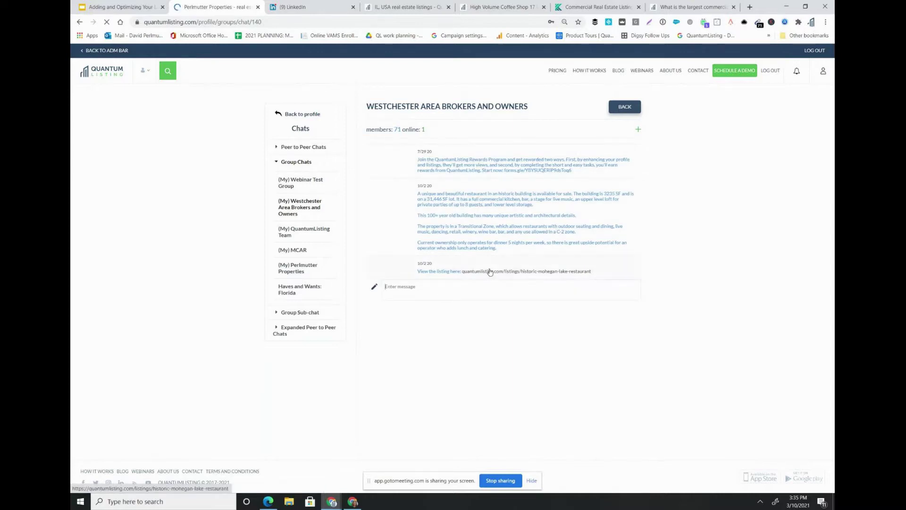
{"action": "left_click", "coordinate": [502, 6]}
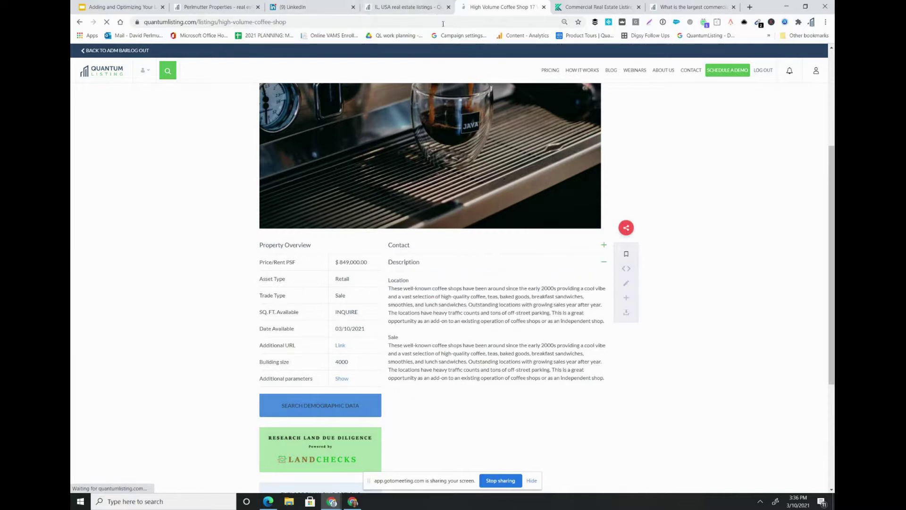
{"action": "left_click", "coordinate": [79, 22]}
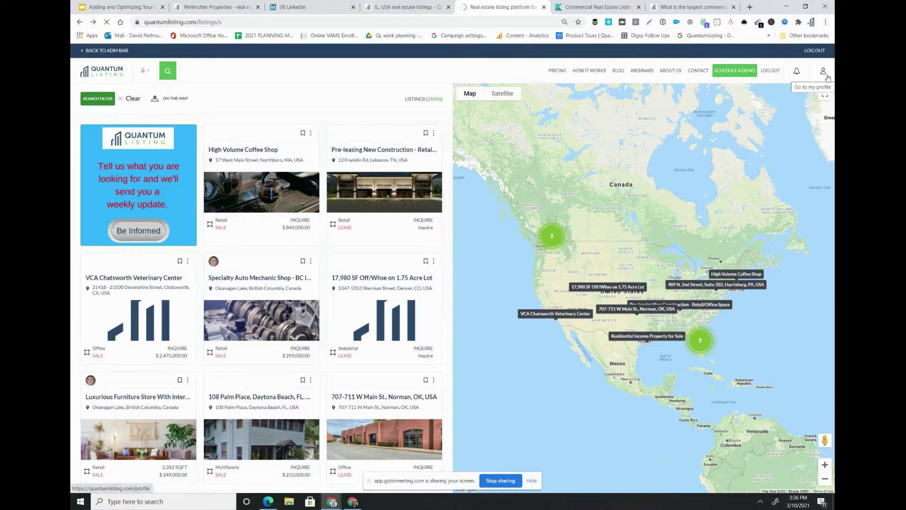
{"action": "left_click", "coordinate": [216, 6]}
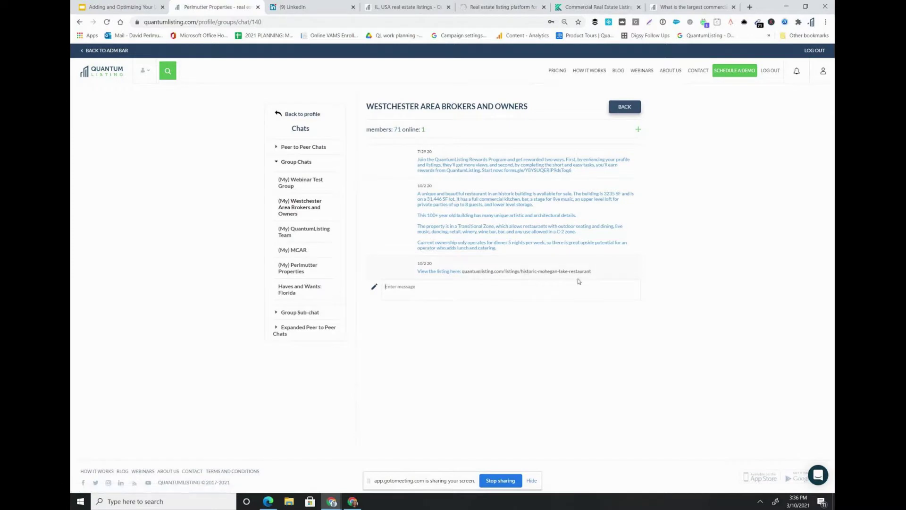
- Send 'Check out this listing. Historic Mohegan Lake Restaurant:' plus the copied listing URL to the group chat
{"action": "left_click_drag", "start_coordinate": [594, 271], "coordinate": [461, 270]}
{"action": "key", "text": "ctrl+c"}
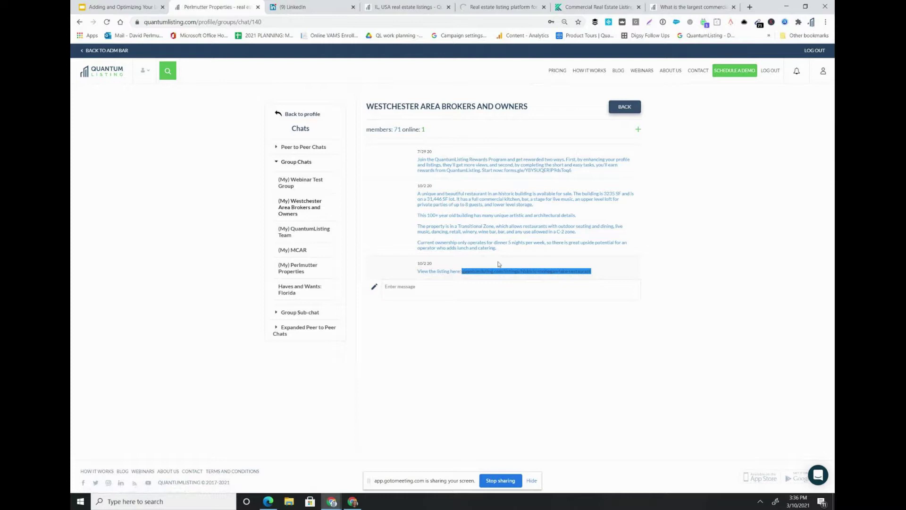
{"action": "left_click", "coordinate": [463, 292]}
{"action": "type", "text": "Check out this listing. Hist"}
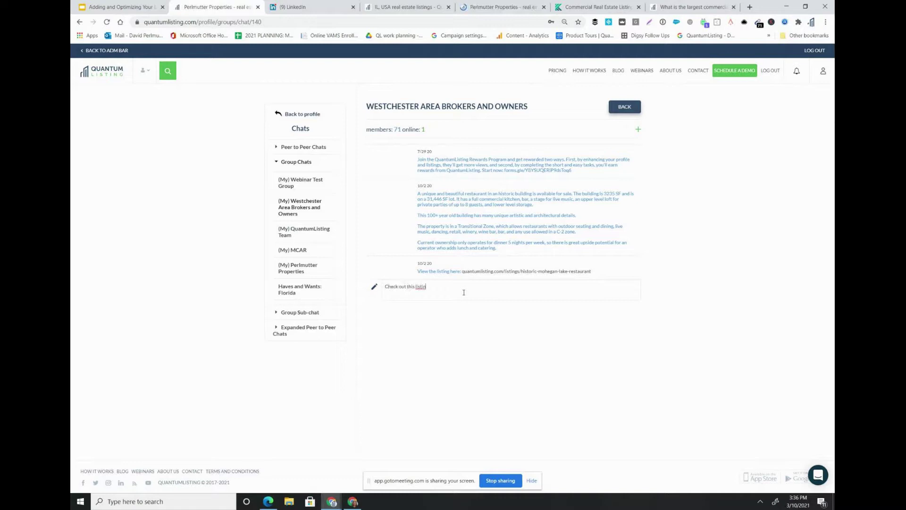
{"action": "type", "text": "oric Mohegan Lake Resat"}
{"action": "key", "text": "BackSpace"}
{"action": "key", "text": "BackSpace"}
{"action": "type", "text": "taurant:"}
{"action": "key", "text": "ctrl+v"}
{"action": "key", "text": "Return"}
{"action": "left_click", "coordinate": [515, 272]}
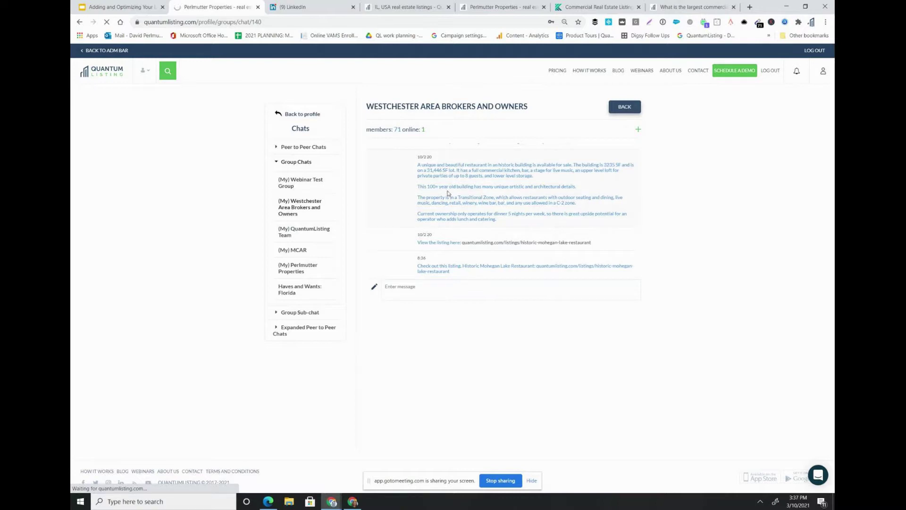
- Open the QuantumListing admin panel in Edge
{"action": "left_click", "coordinate": [269, 502]}
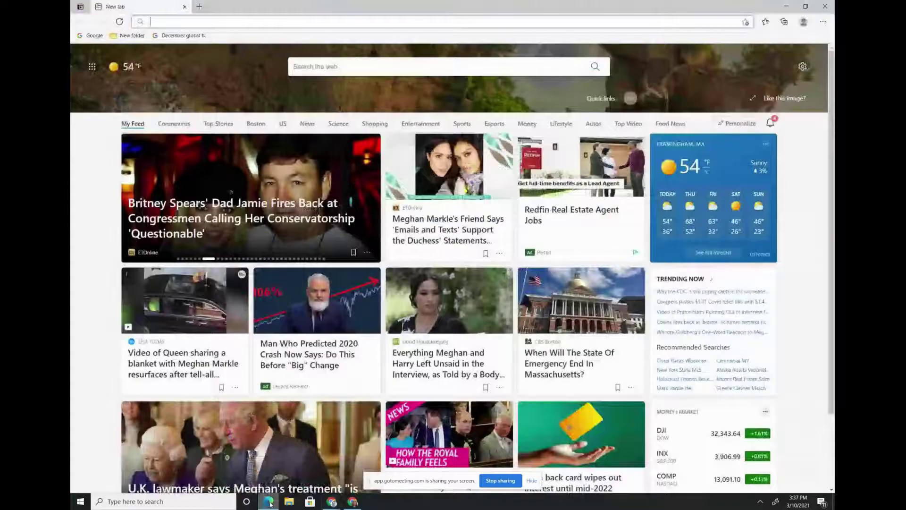
{"action": "type", "text": "q"}
{"action": "key", "text": "Return"}
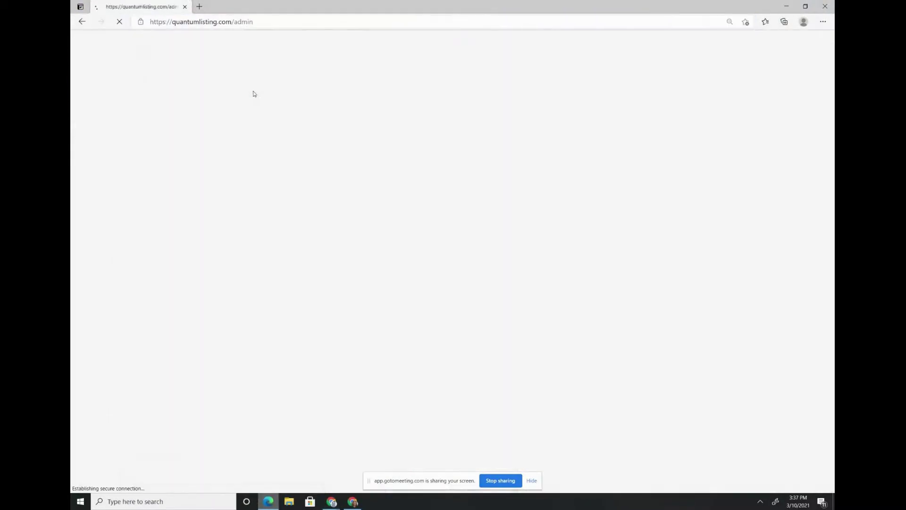
- Filter the Enterprises list by 'perl' and log in as the Perlmutter Properties account
{"action": "left_click", "coordinate": [108, 95]}
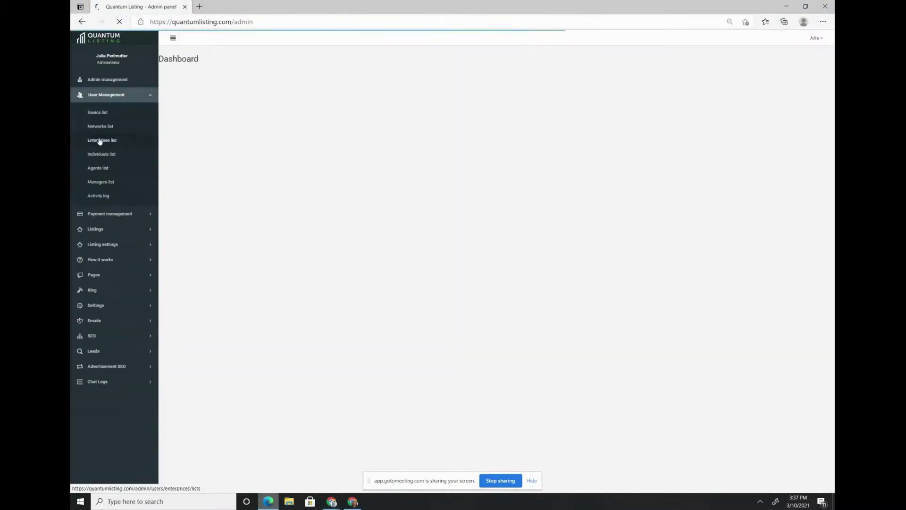
{"action": "left_click", "coordinate": [100, 140]}
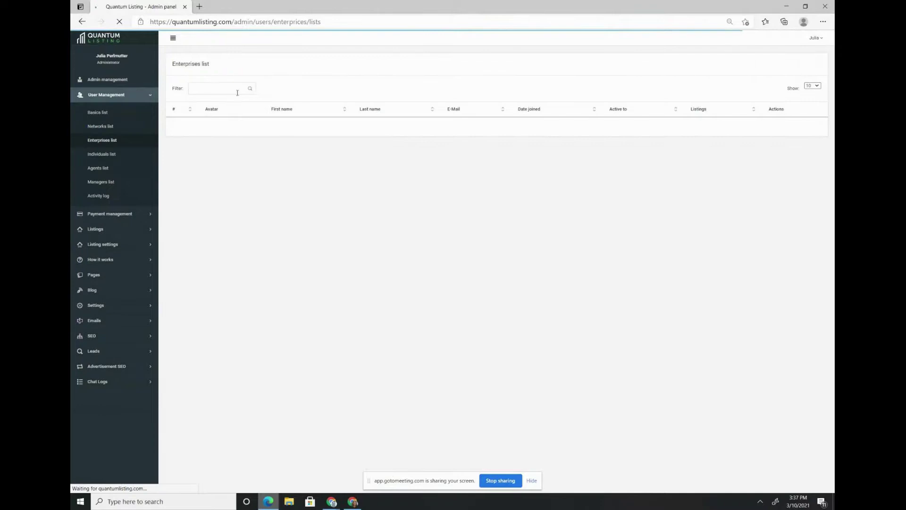
{"action": "type", "text": "perl"}
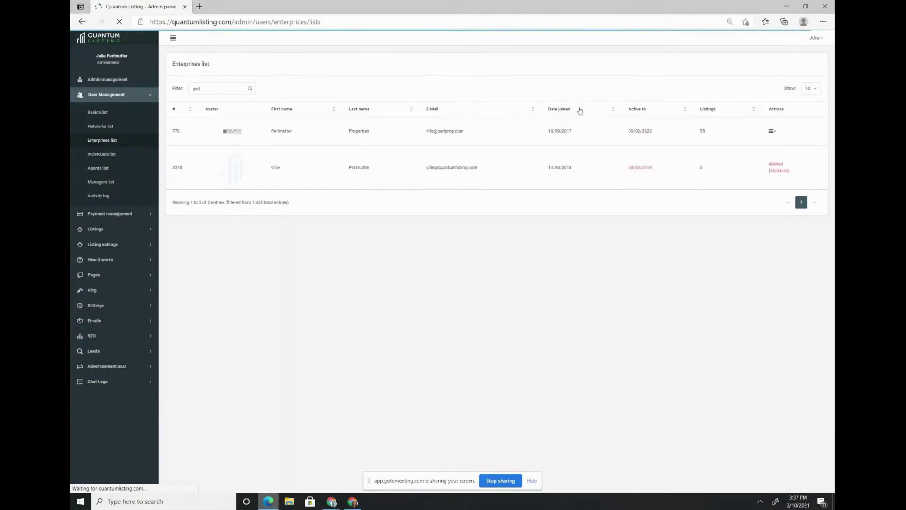
{"action": "left_click", "coordinate": [772, 131]}
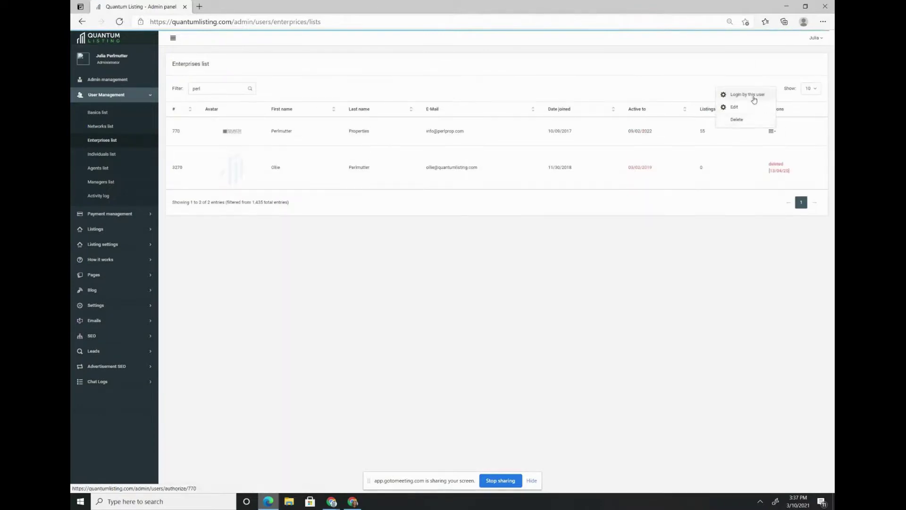
{"action": "left_click", "coordinate": [747, 105]}
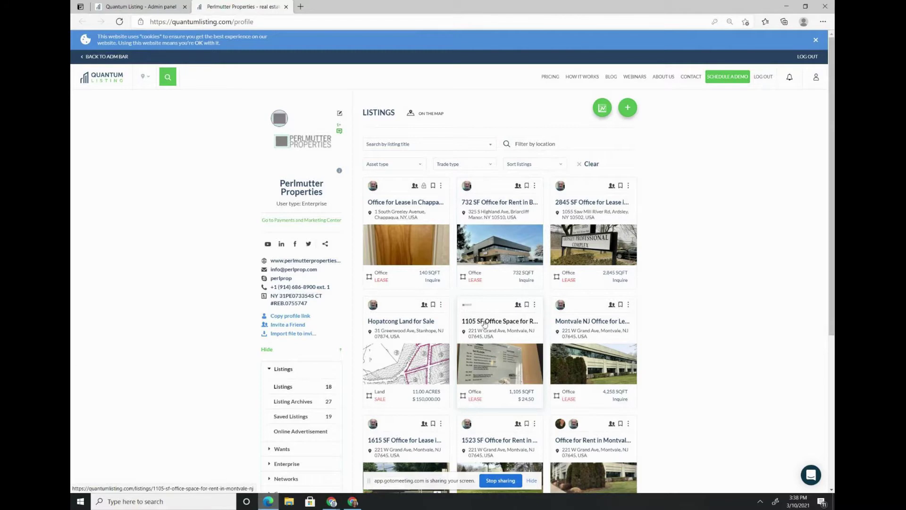
- Check several listing cards' option menus, ending with the Office for Rent in Montvale card's menu open
{"action": "left_click", "coordinate": [534, 305]}
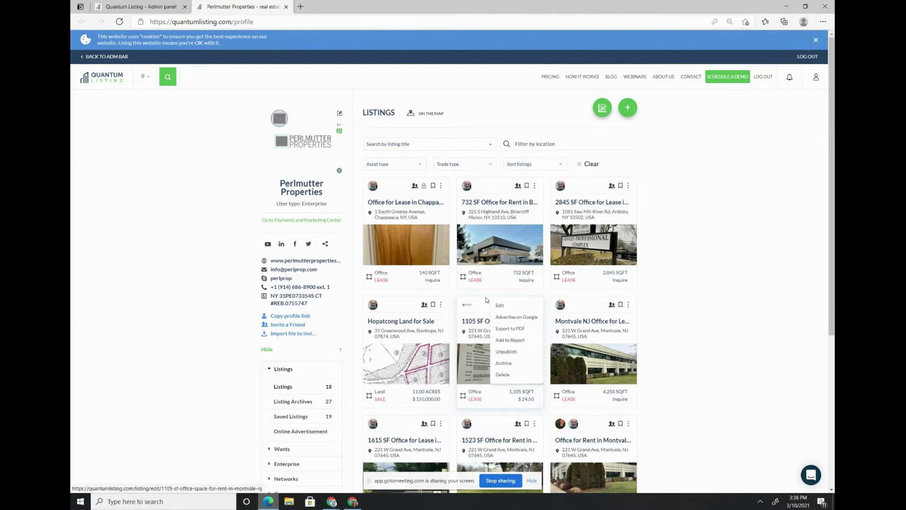
{"action": "left_click", "coordinate": [534, 185]}
{"action": "left_click", "coordinate": [628, 186]}
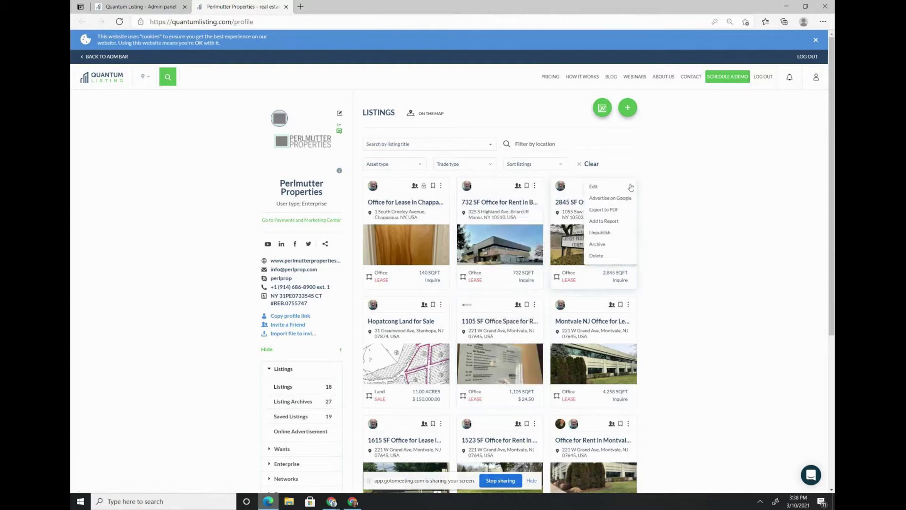
{"action": "left_click", "coordinate": [628, 304]}
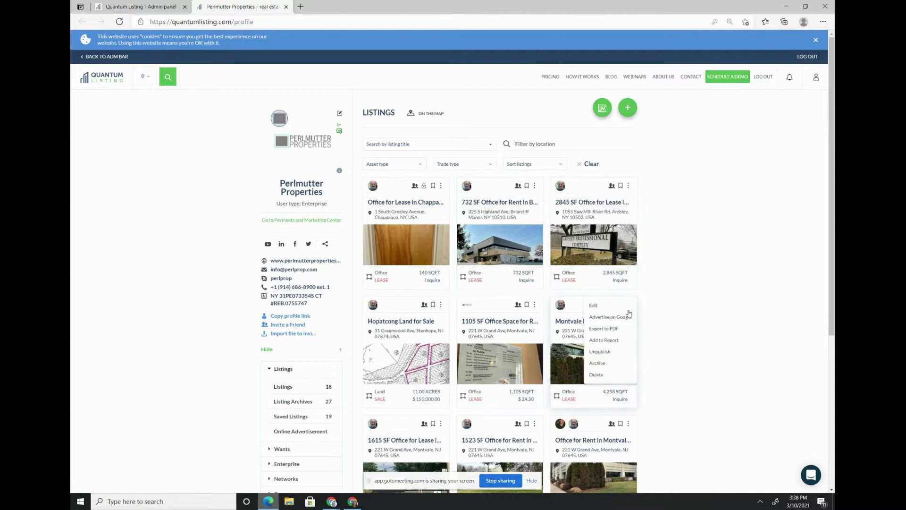
{"action": "left_click", "coordinate": [629, 423]}
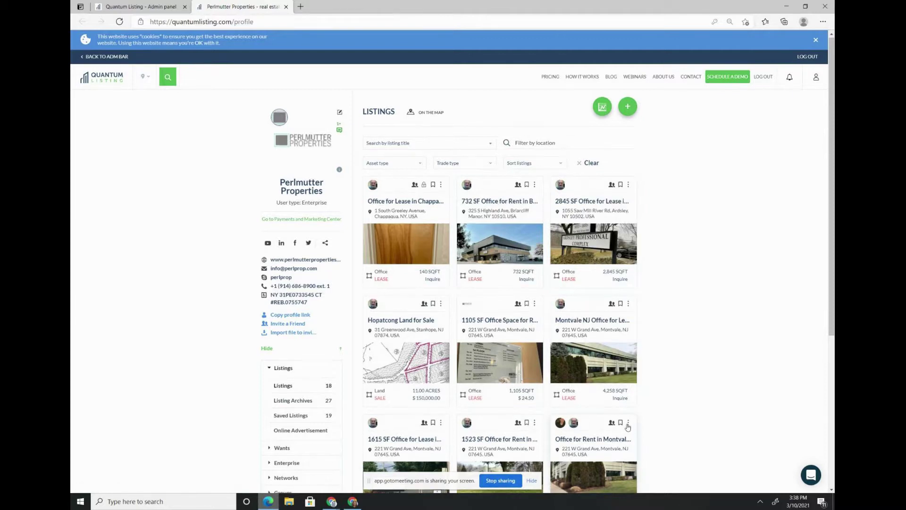
{"action": "scroll", "coordinate": [630, 425], "scroll_direction": "down", "scroll_amount": 2}
{"action": "left_click", "coordinate": [628, 340]}
{"action": "left_click", "coordinate": [628, 340]}
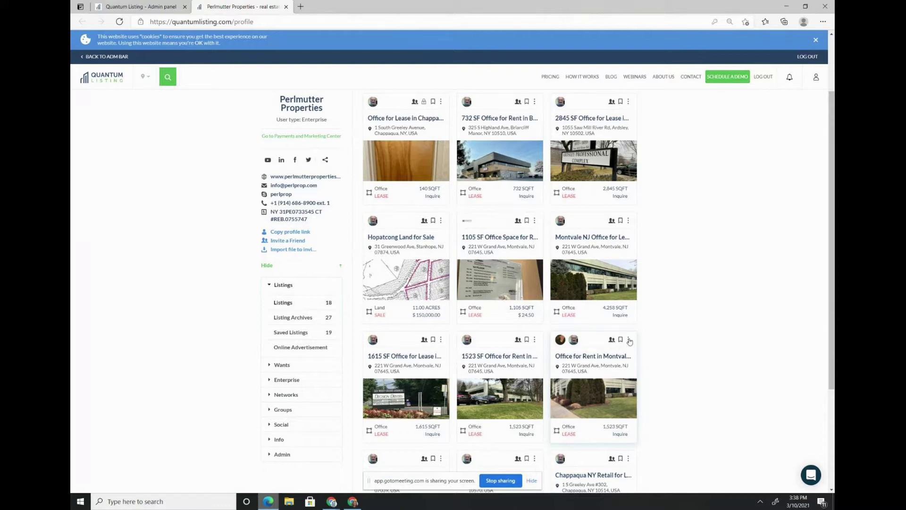
{"action": "left_click", "coordinate": [629, 339]}
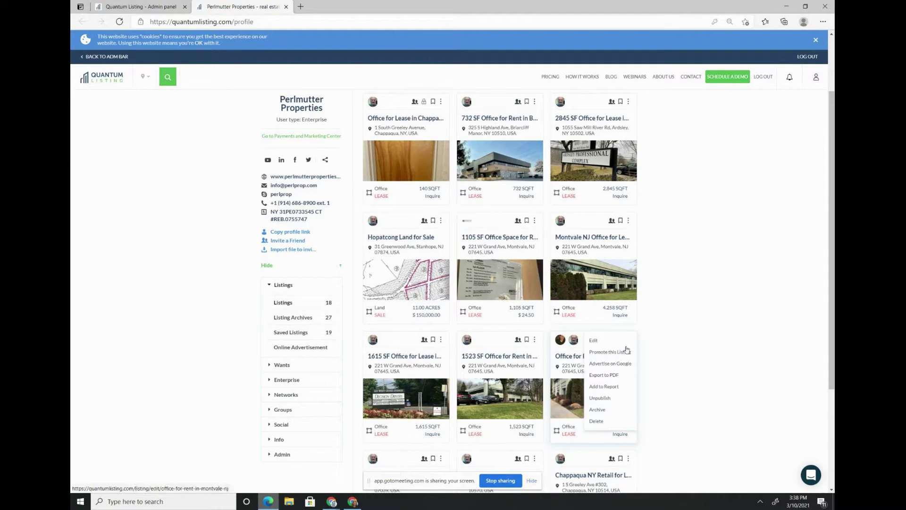
- Promote Office for Rent in Montvale NJ on the Plan 1 Month(s) $7.50 per listing option
{"action": "left_click", "coordinate": [621, 352]}
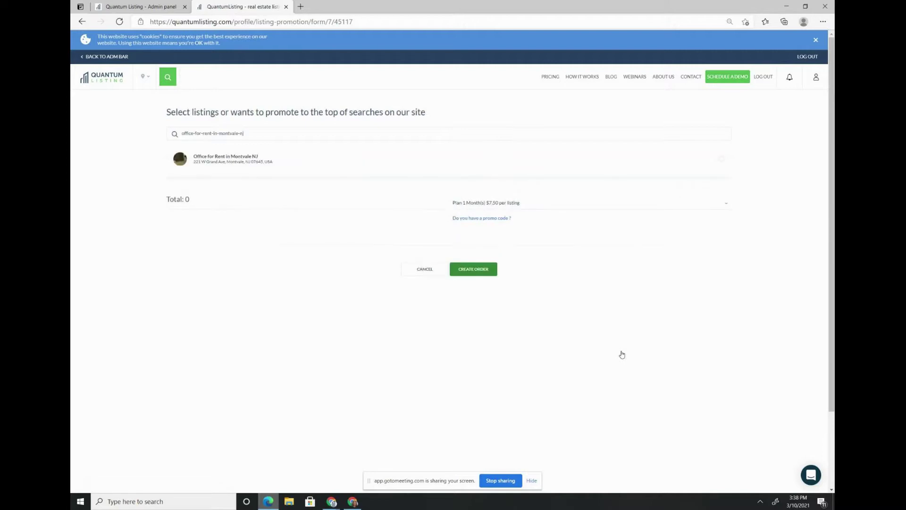
{"action": "left_click", "coordinate": [721, 159]}
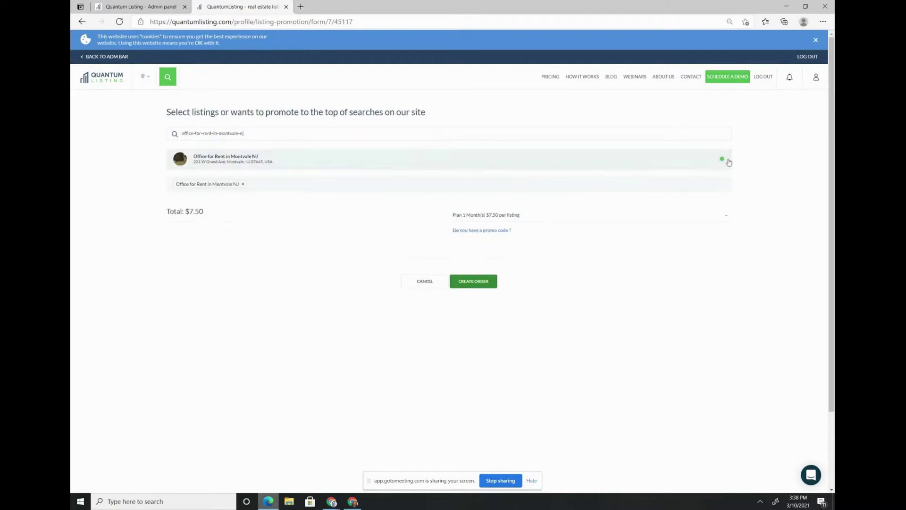
{"action": "left_click", "coordinate": [481, 215]}
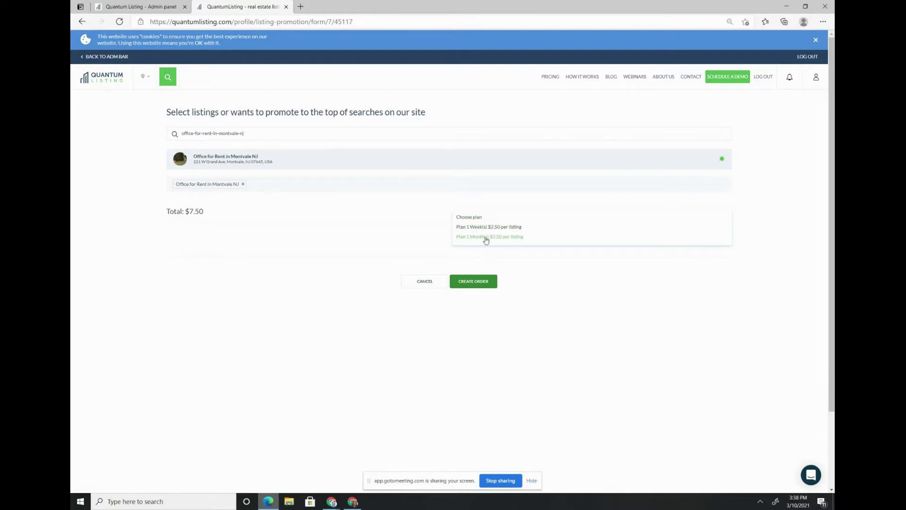
{"action": "left_click", "coordinate": [486, 238]}
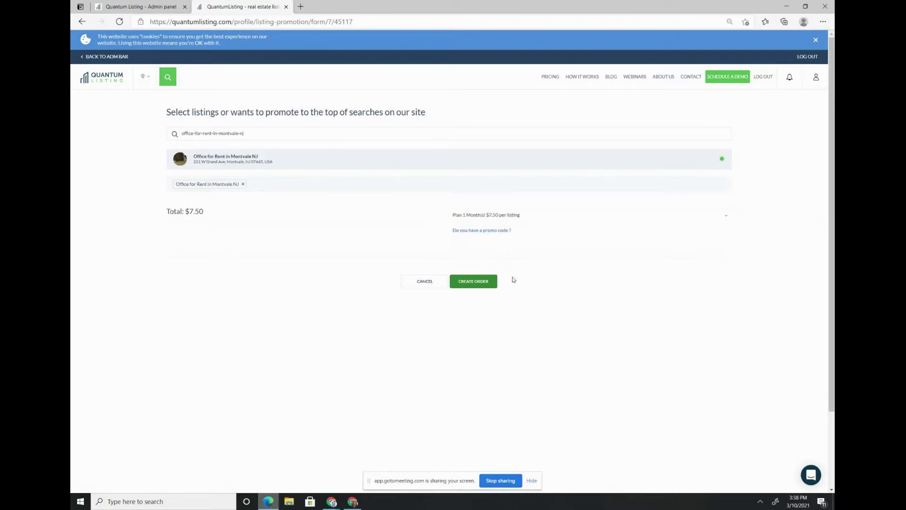
- Create the promotion order, then open Orders management in the admin panel
{"action": "left_click", "coordinate": [487, 288]}
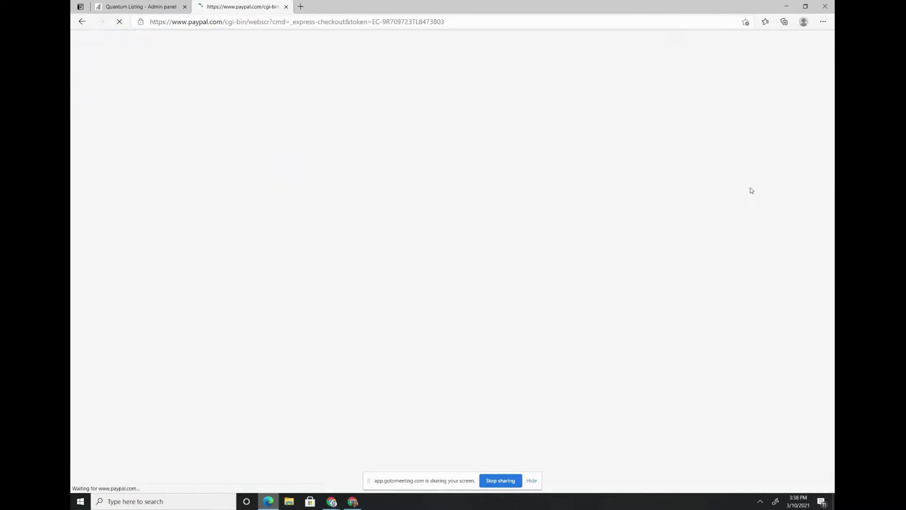
{"action": "left_click", "coordinate": [176, 6]}
{"action": "left_click", "coordinate": [95, 215]}
{"action": "left_click", "coordinate": [115, 155]}
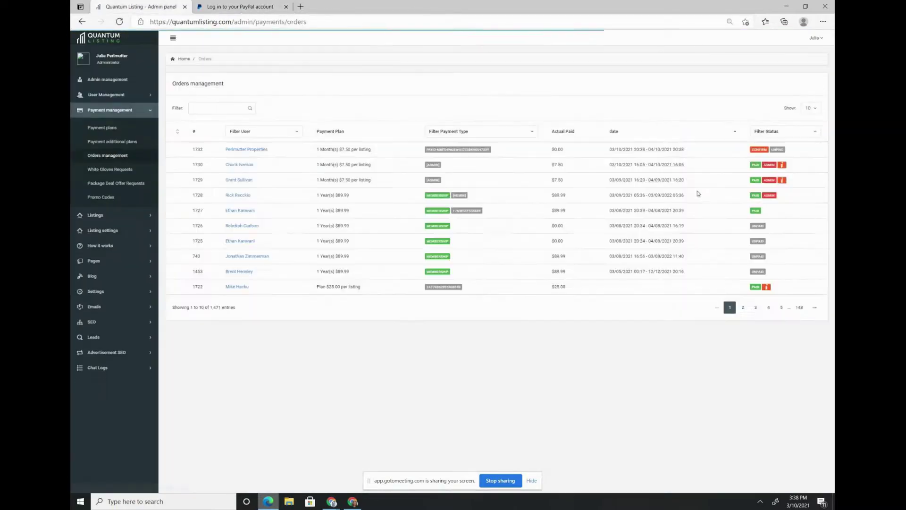
- Confirm the newest promotion order and open a new browser tab
{"action": "left_click", "coordinate": [758, 149]}
{"action": "left_click", "coordinate": [491, 67]}
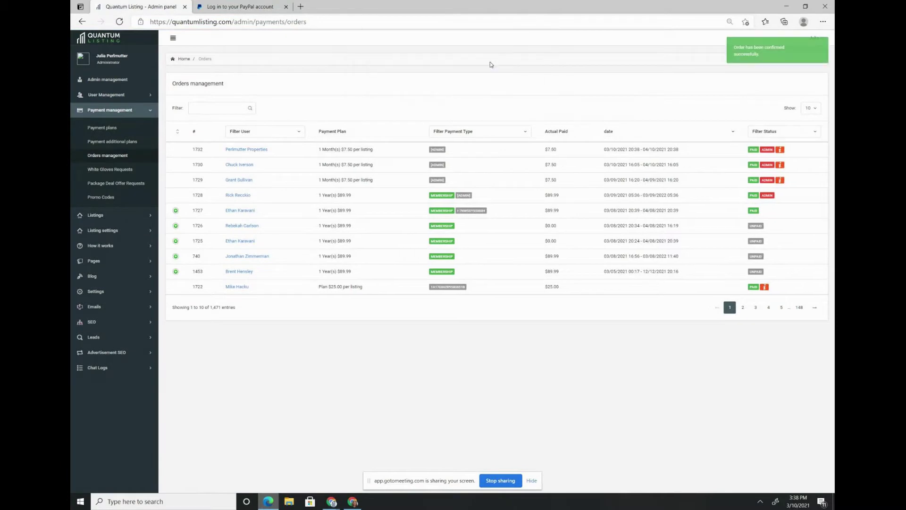
{"action": "left_click", "coordinate": [300, 6]}
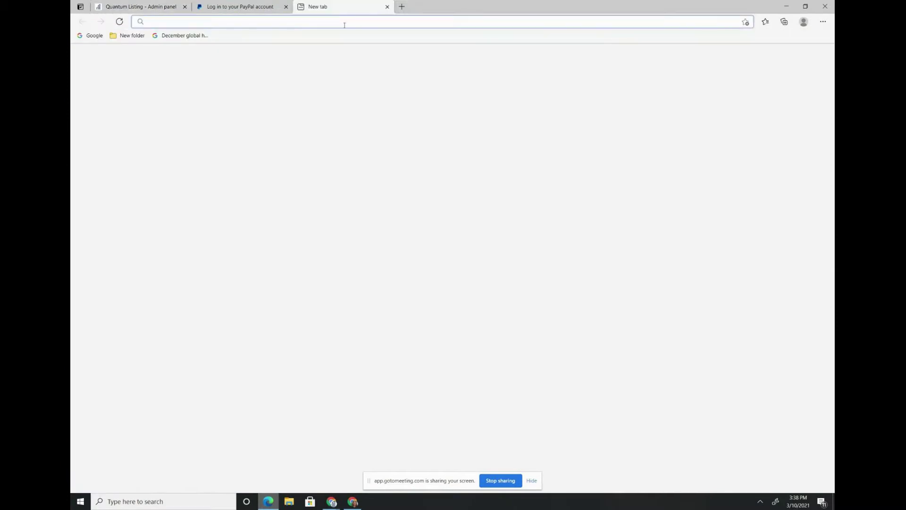
- Load quantumlisting.com and search listings by the location New Jersey, USA
{"action": "type", "text": "quantum"}
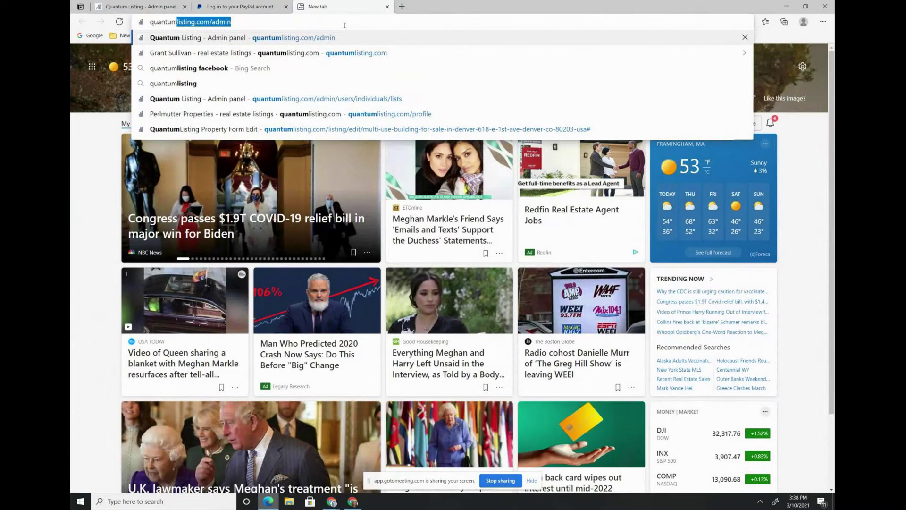
{"action": "type", "text": "listing.com"}
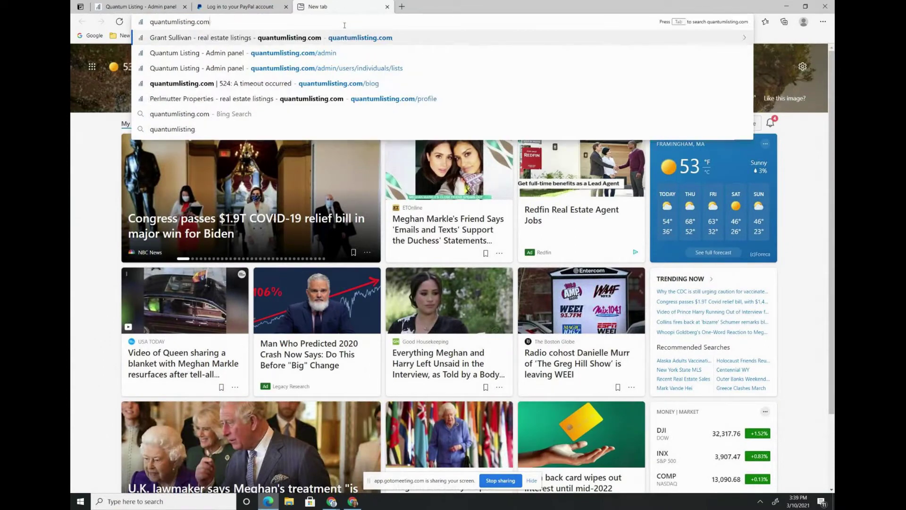
{"action": "key", "text": "Return"}
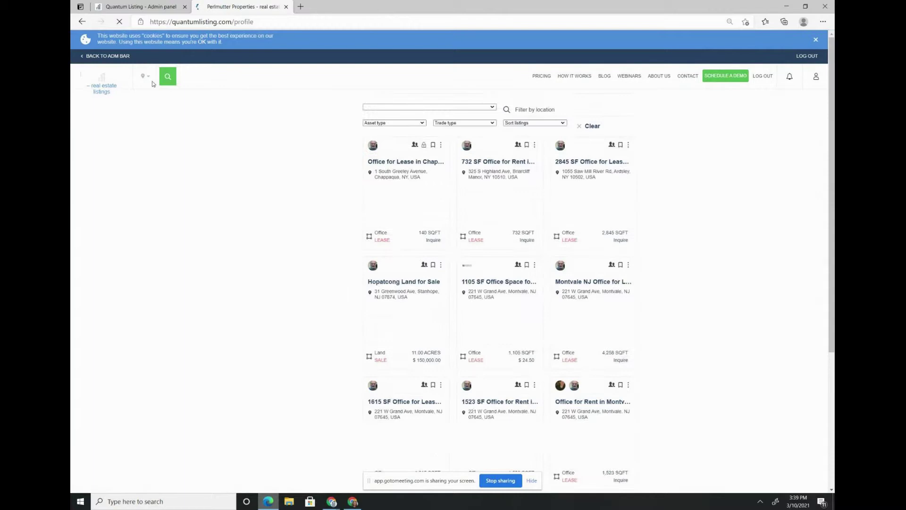
{"action": "left_click", "coordinate": [196, 99]}
{"action": "type", "text": "new jersey"}
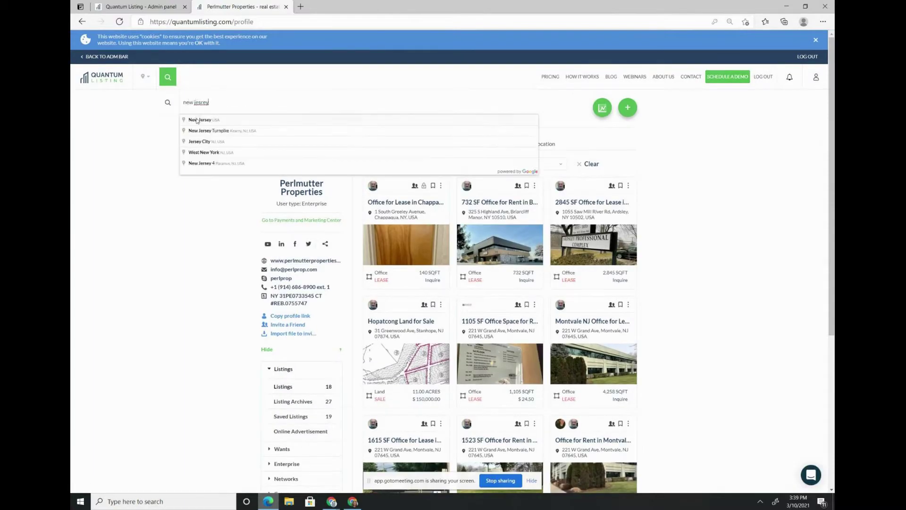
{"action": "left_click", "coordinate": [197, 122]}
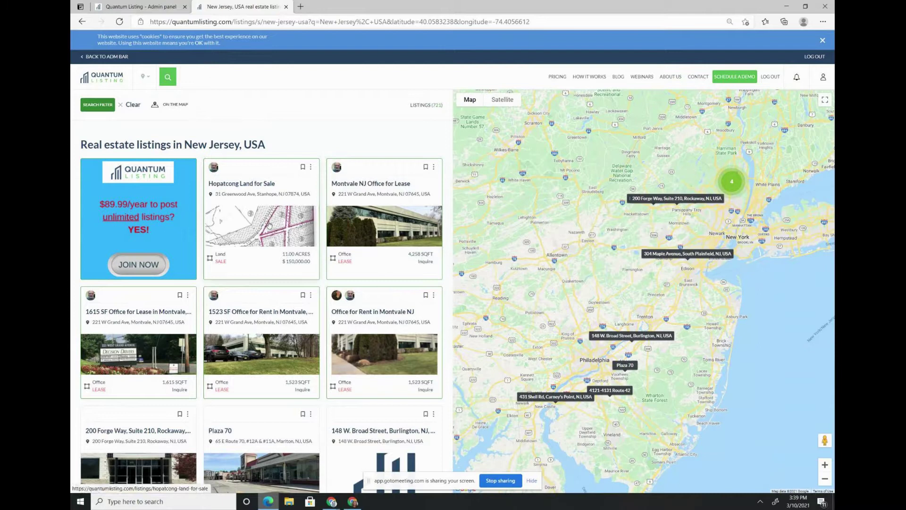
- Show Illinois, USA listings, view the Central Realty agent's profile, then return to Perlmutter Properties
{"action": "left_click", "coordinate": [170, 84]}
{"action": "triple_click", "coordinate": [194, 102]}
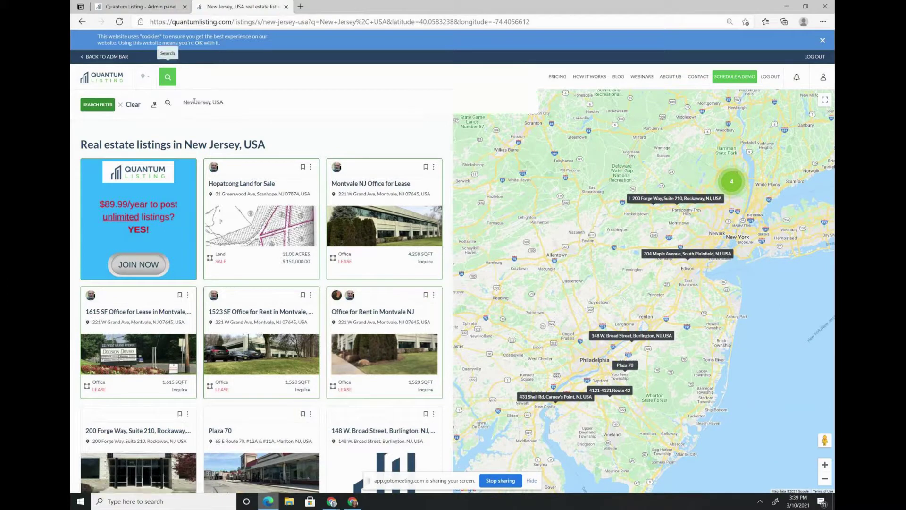
{"action": "type", "text": "illinois"}
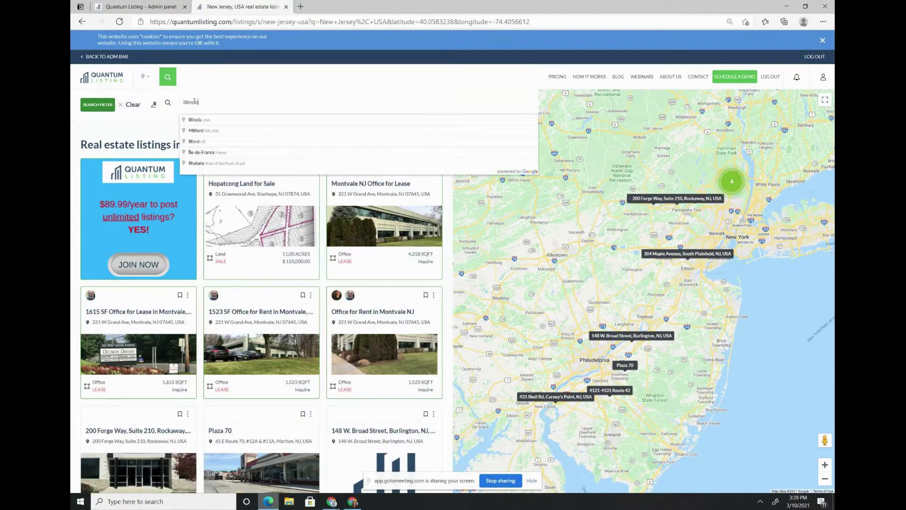
{"action": "left_click", "coordinate": [197, 121]}
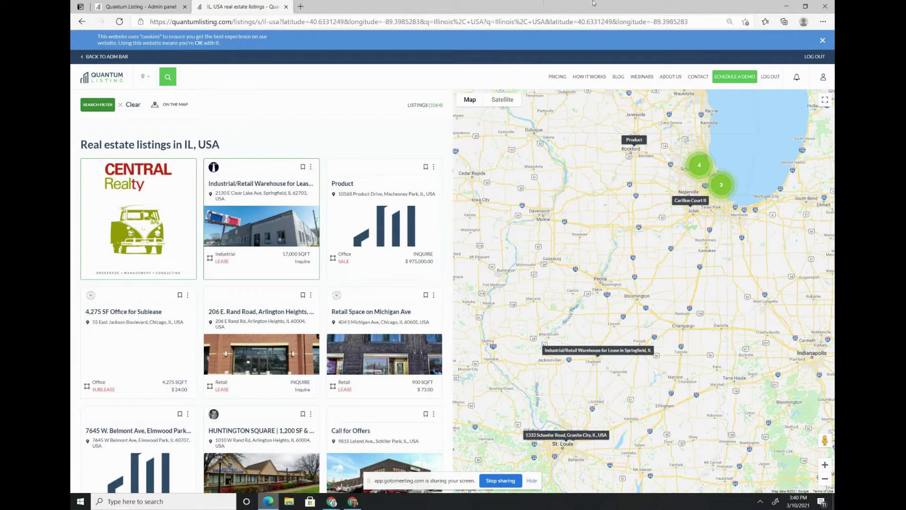
{"action": "left_click", "coordinate": [144, 200]}
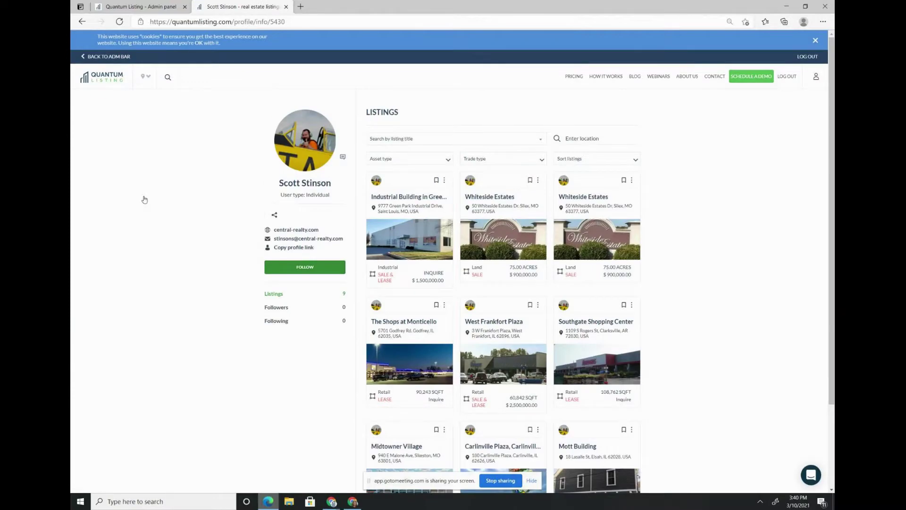
{"action": "left_click", "coordinate": [819, 79]}
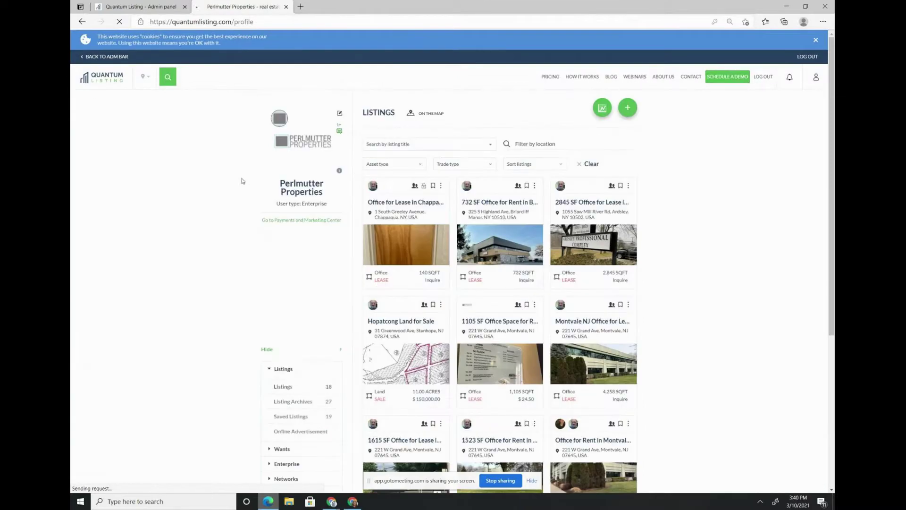
- Compare Listing Promotion plans with Brand Promotion plans ($50.00, $125.00, $400.00) and their payment history
{"action": "left_click", "coordinate": [300, 221]}
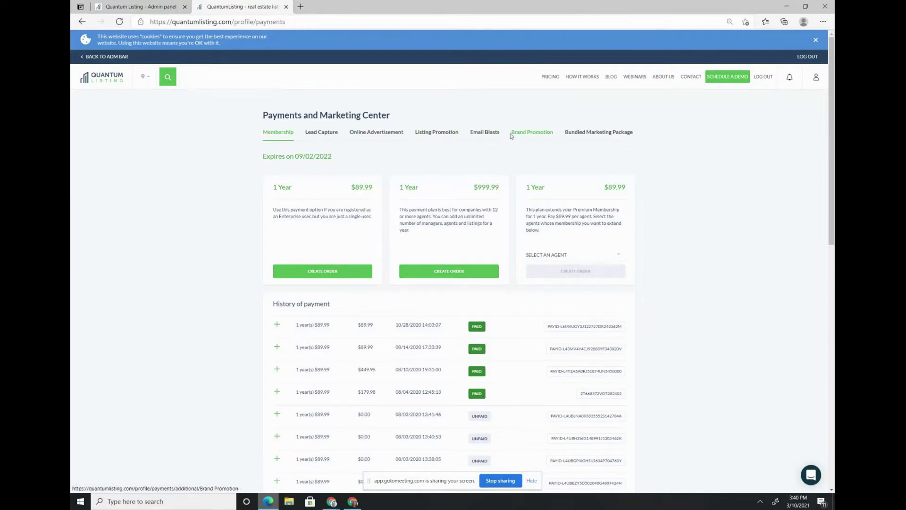
{"action": "left_click", "coordinate": [436, 133]}
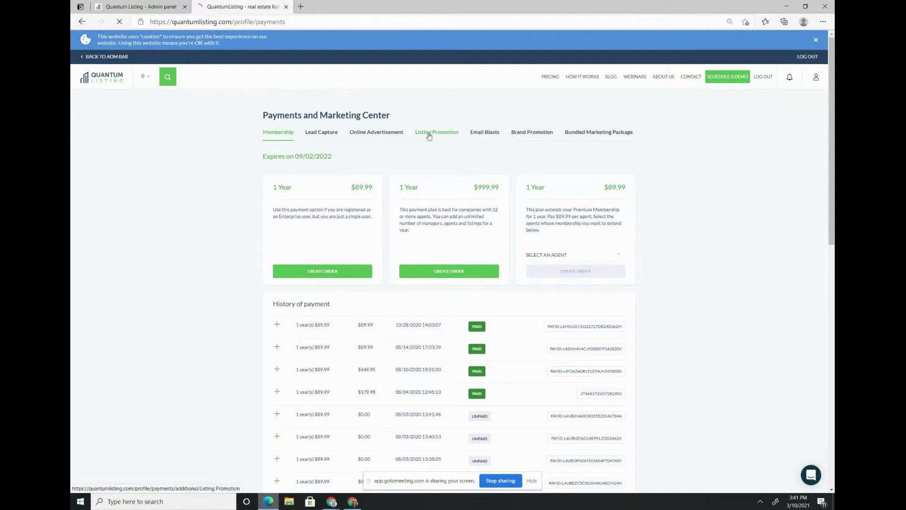
{"action": "left_click", "coordinate": [429, 136]}
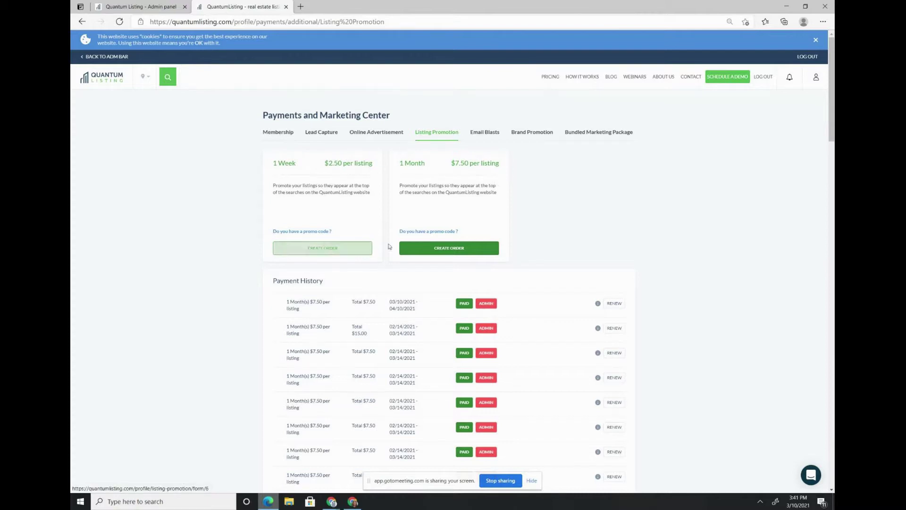
{"action": "left_click", "coordinate": [543, 136]}
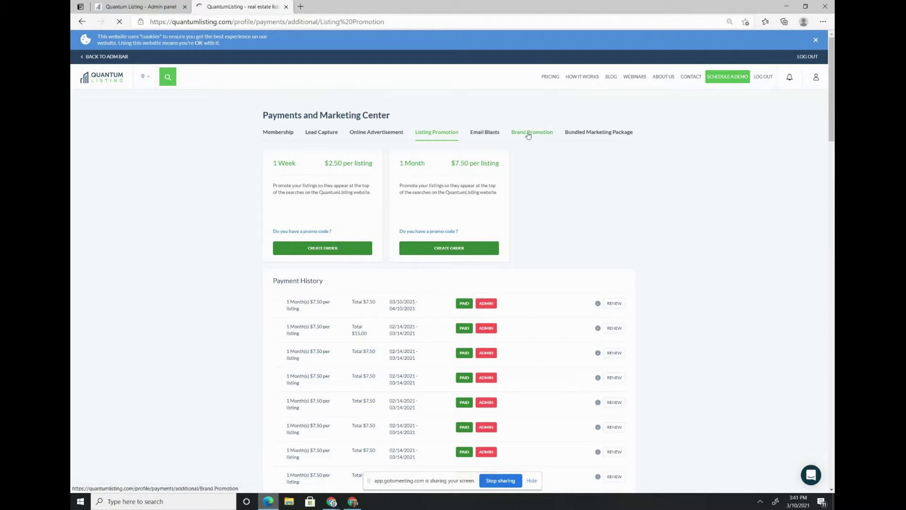
{"action": "left_click", "coordinate": [527, 135]}
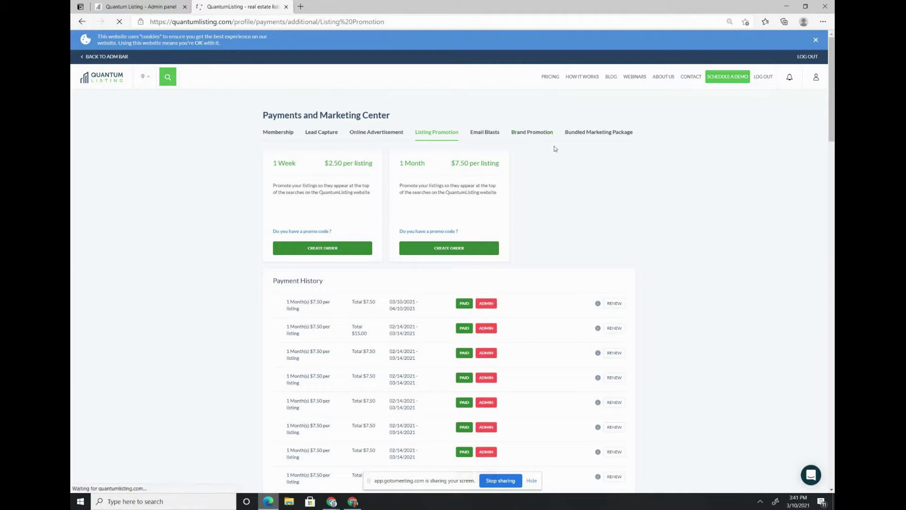
{"action": "left_click", "coordinate": [522, 134]}
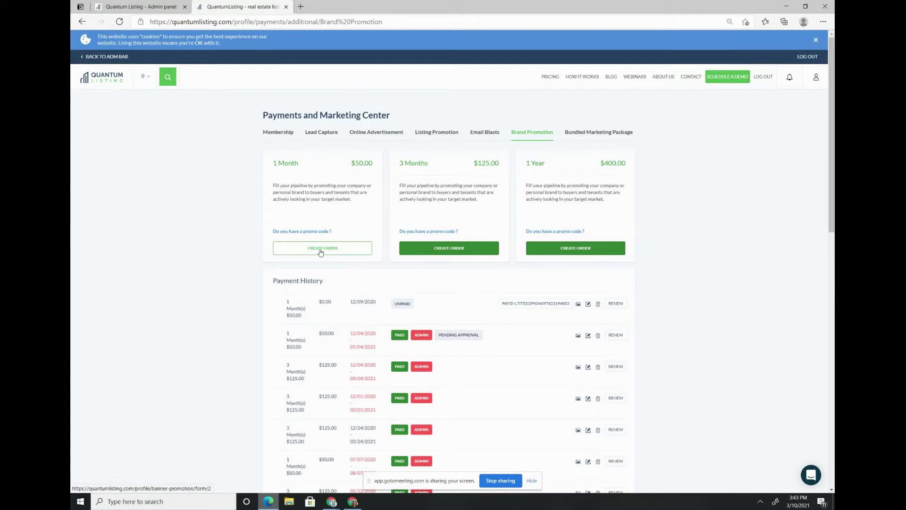
- Show California, USA listings, view the featured agent's profile, then return to Perlmutter Properties
{"action": "left_click", "coordinate": [167, 76]}
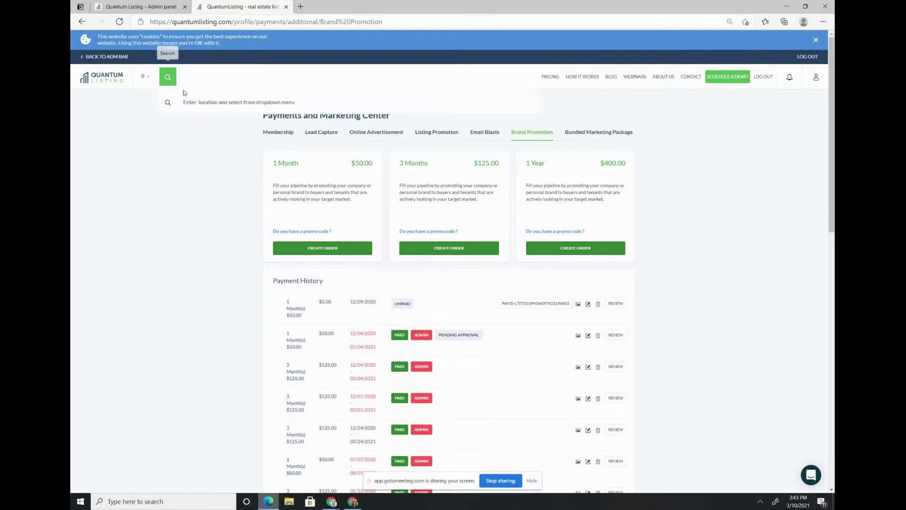
{"action": "type", "text": "californi"}
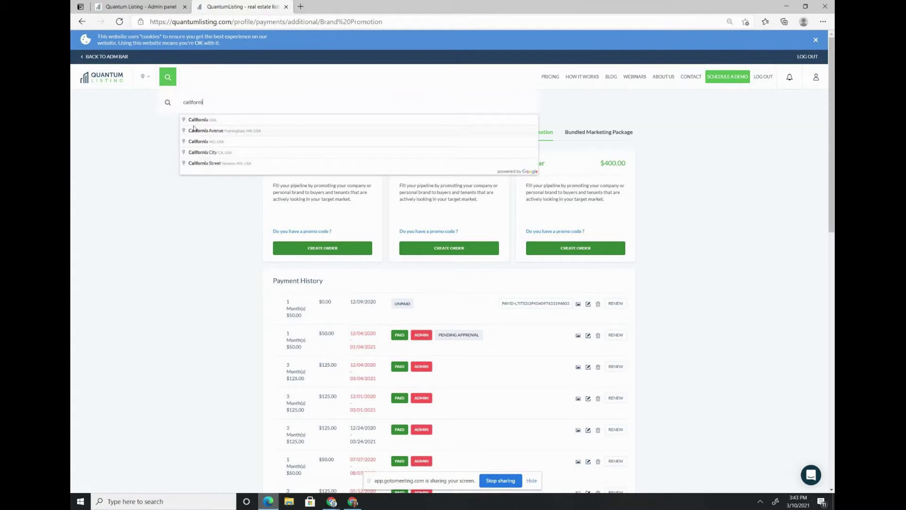
{"action": "left_click", "coordinate": [194, 121]}
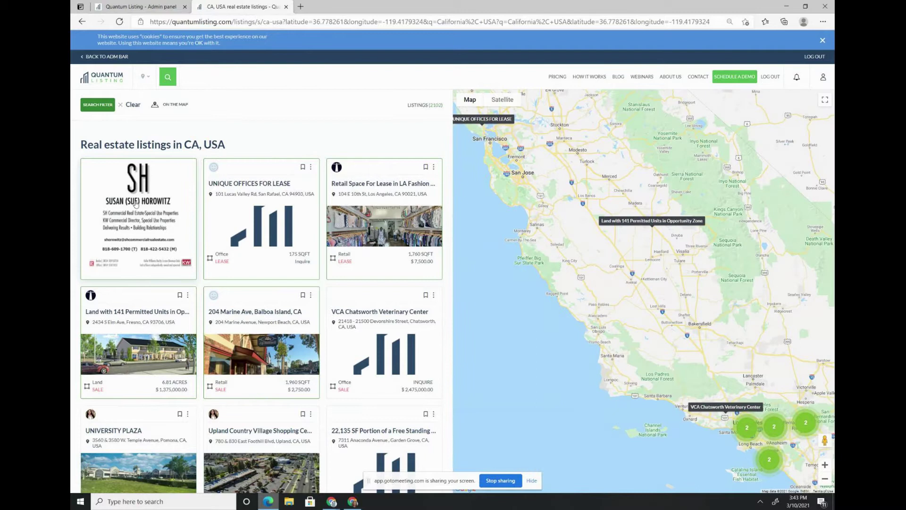
{"action": "left_click", "coordinate": [131, 232]}
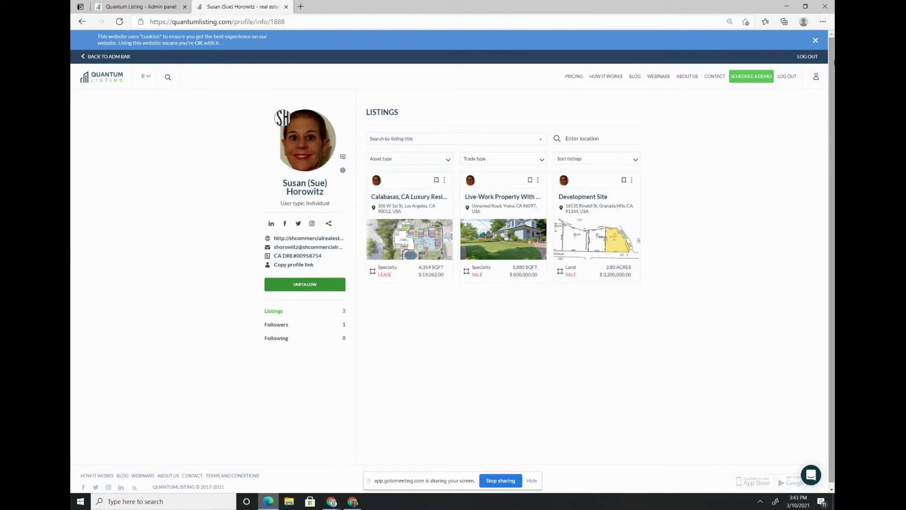
{"action": "left_click", "coordinate": [816, 77]}
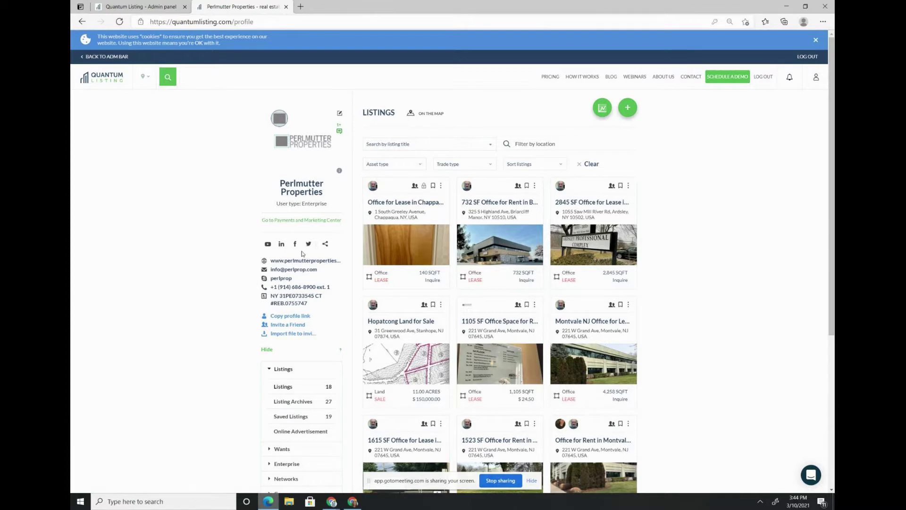
- Search the QuantumListing blog for 'help google'
{"action": "left_click", "coordinate": [613, 77]}
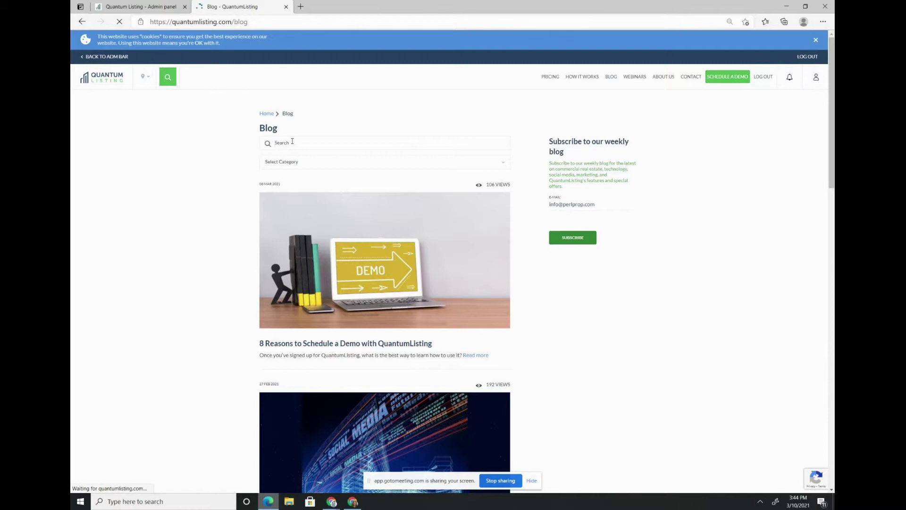
{"action": "left_click", "coordinate": [293, 141]}
{"action": "type", "text": "help google"}
{"action": "key", "text": "Return"}
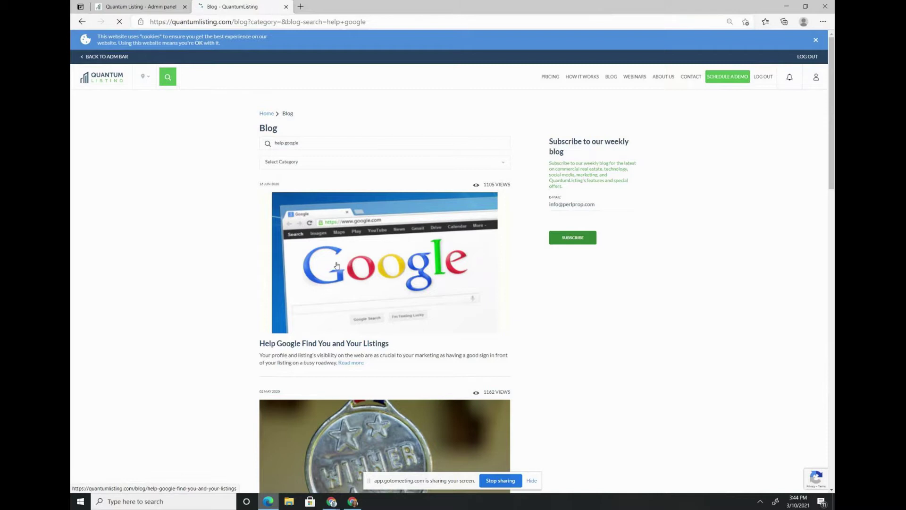
- Open 'Help Google Find You and Your Listings' and read down to the customer testimonial
{"action": "left_click", "coordinate": [337, 265]}
{"action": "scroll", "coordinate": [261, 265], "scroll_direction": "down", "scroll_amount": 2}
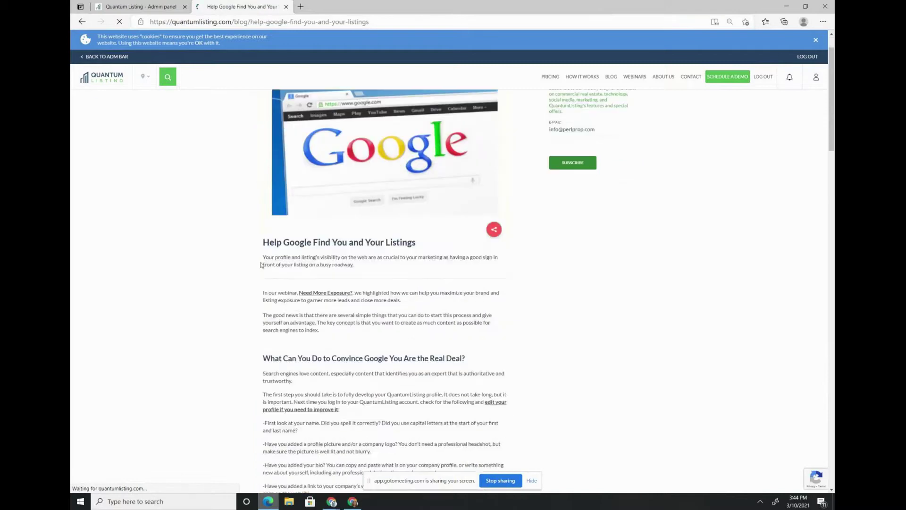
{"action": "scroll", "coordinate": [261, 264], "scroll_direction": "down", "scroll_amount": 8}
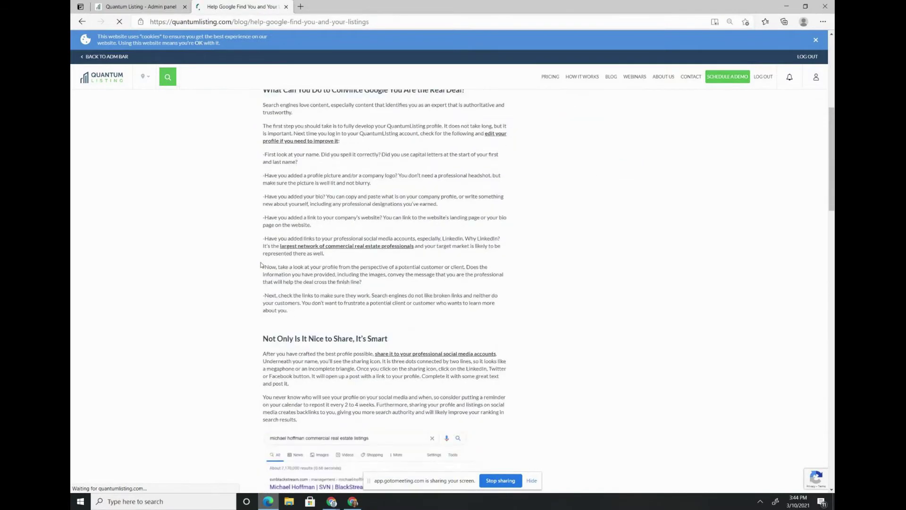
{"action": "scroll", "coordinate": [261, 265], "scroll_direction": "down", "scroll_amount": 15}
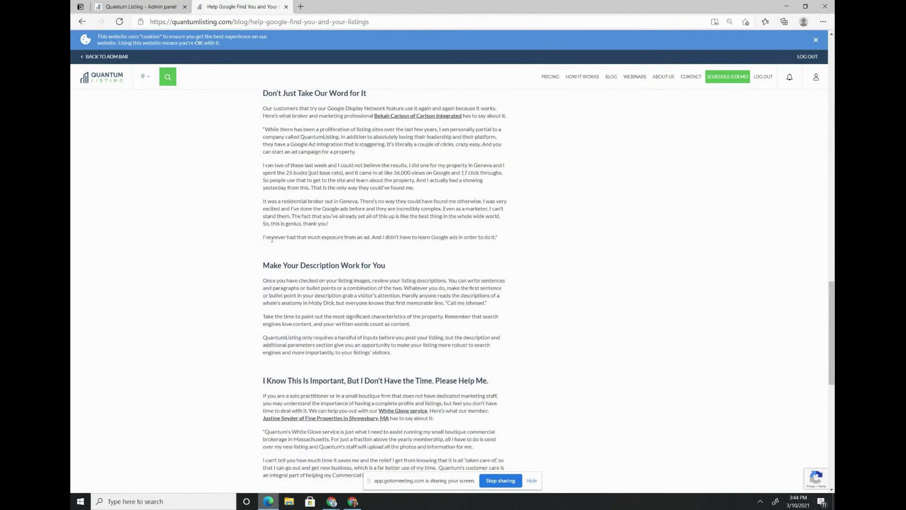
{"action": "scroll", "coordinate": [269, 292], "scroll_direction": "up", "scroll_amount": 5, "text": "ctrl"}
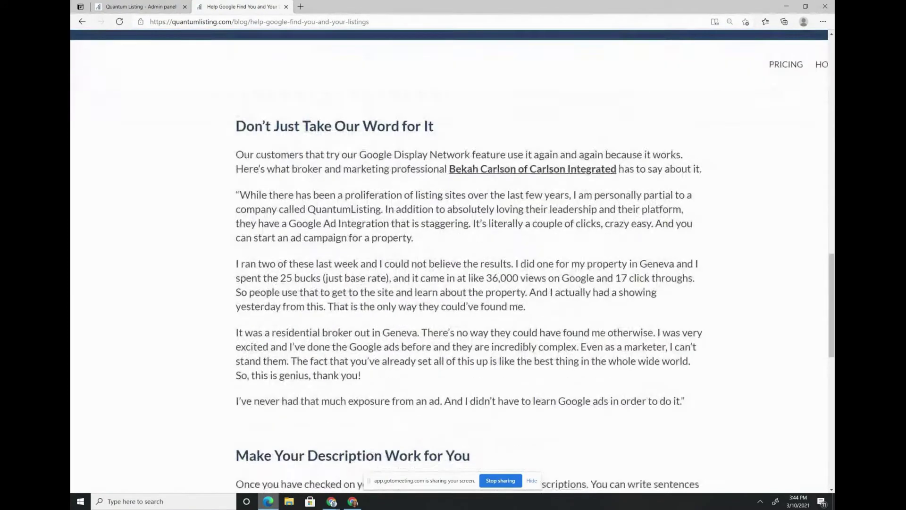
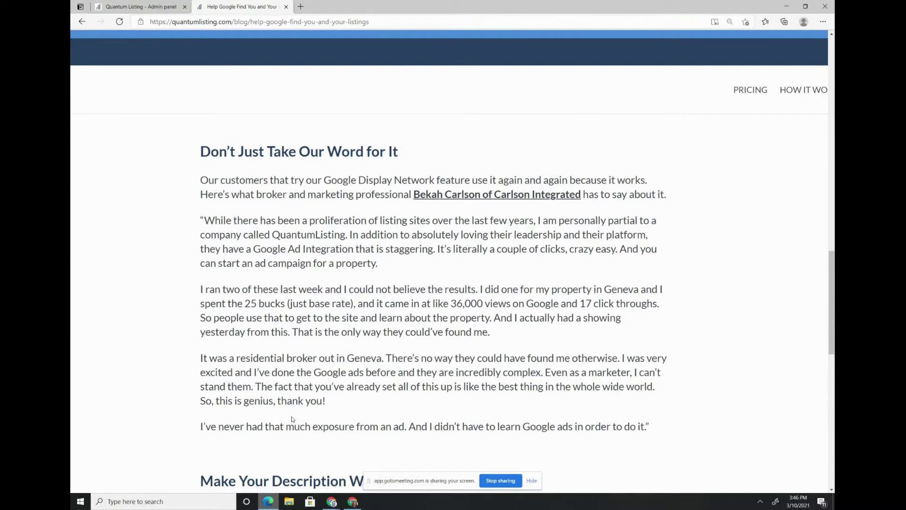
- Zoom the Google visibility blog post out by two levels
{"action": "key", "text": "ctrl+minus"}
{"action": "key", "text": "ctrl+minus"}
{"action": "key", "text": "ctrl+minus"}
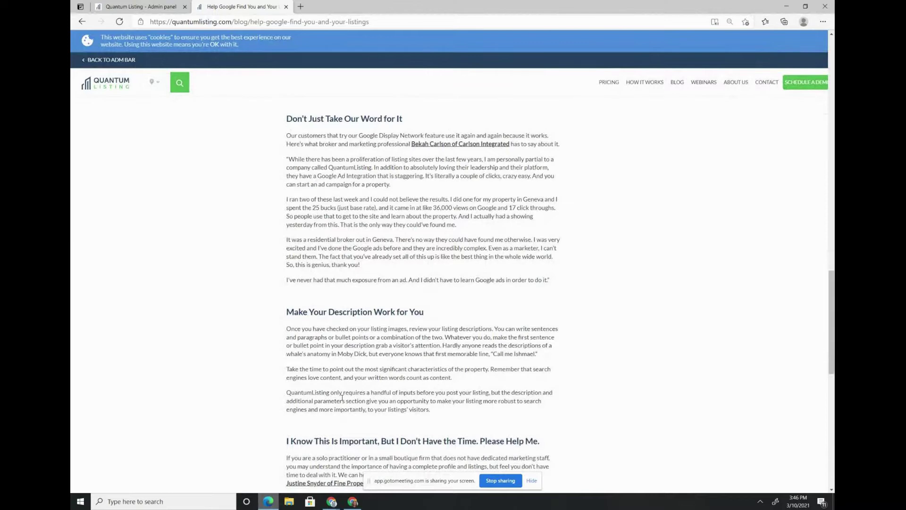
{"action": "key", "text": "ctrl+minus"}
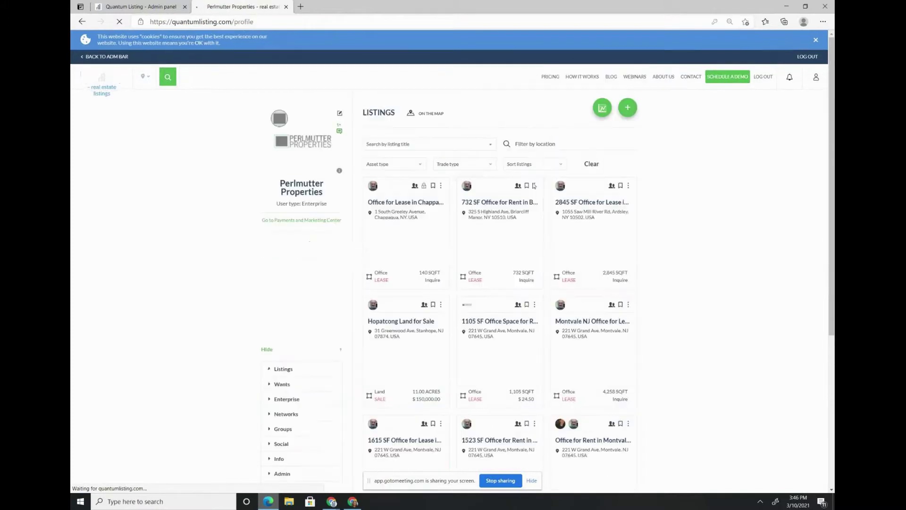
- Open the 732 SF Briarcliff Manor office listing and choose to share it by email
{"action": "left_click", "coordinate": [509, 203]}
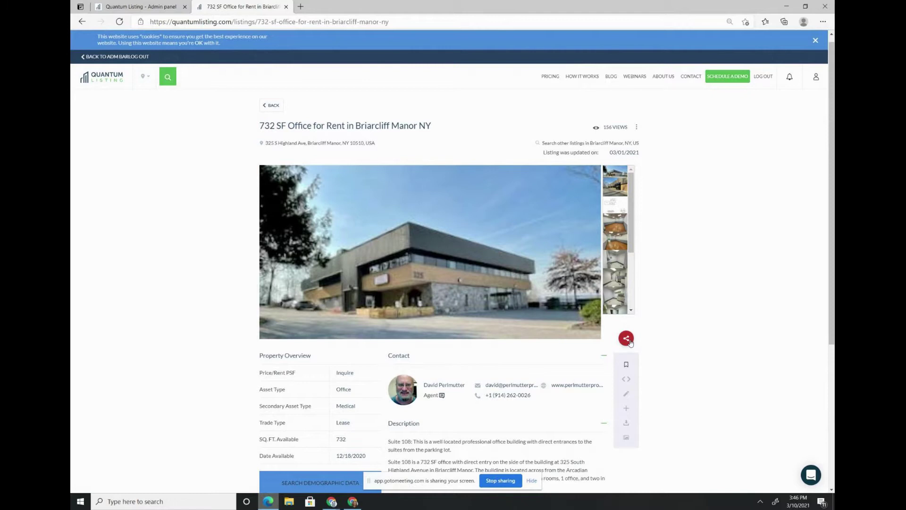
{"action": "left_click", "coordinate": [625, 343]}
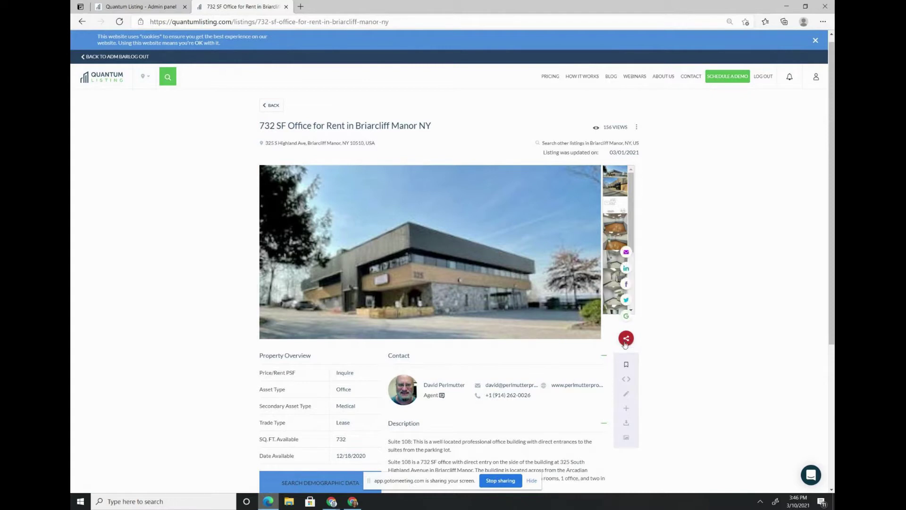
{"action": "left_click", "coordinate": [627, 253]}
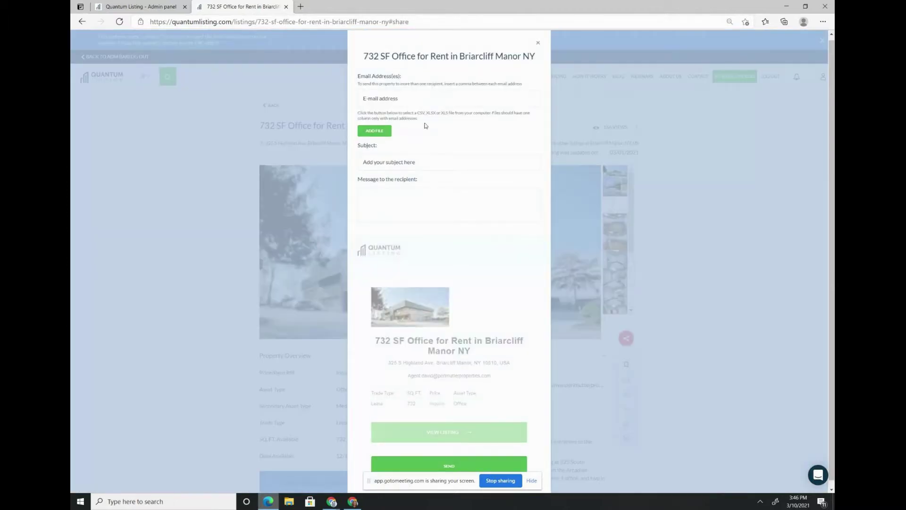
- Try the recipient E-mail address field, dismissing autofill, and the ADD FILE option
{"action": "left_click", "coordinate": [401, 100]}
{"action": "key", "text": "Escape"}
{"action": "left_click", "coordinate": [373, 131]}
- Zoom out twice to review the email preview and subject, then close the share form
{"action": "scroll", "coordinate": [441, 337], "scroll_direction": "up", "scroll_amount": 5, "text": "ctrl"}
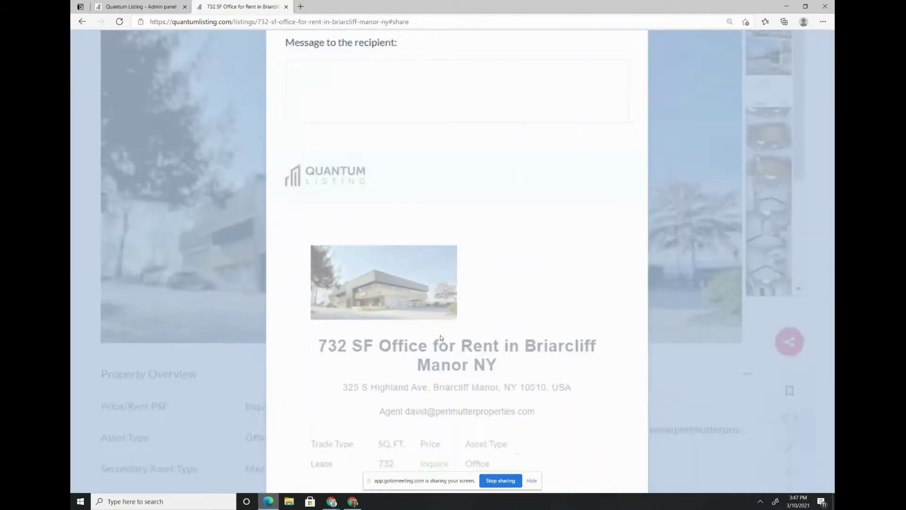
{"action": "scroll", "coordinate": [441, 337], "scroll_direction": "down", "scroll_amount": 1}
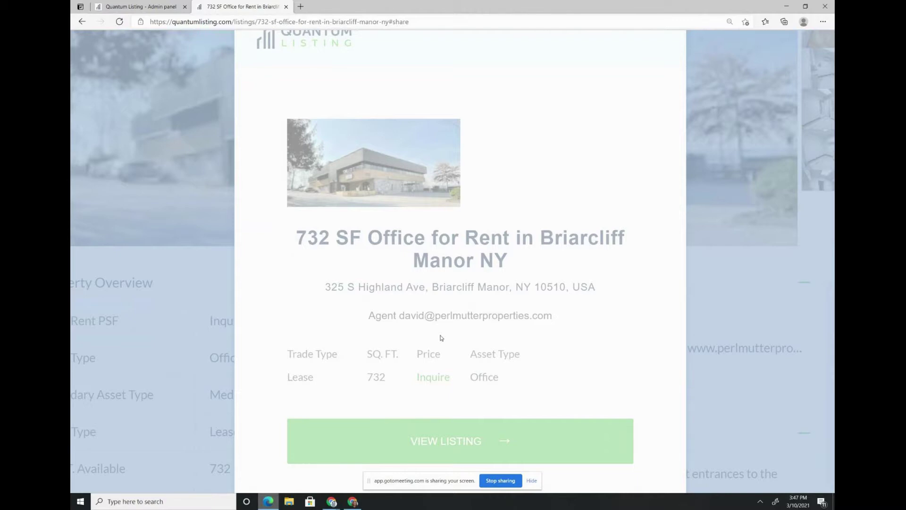
{"action": "key", "text": "ctrl+minus"}
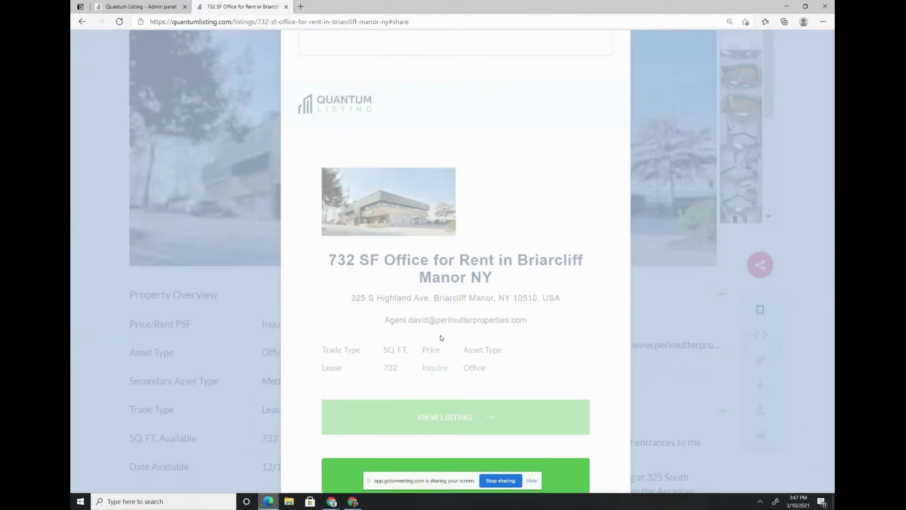
{"action": "scroll", "coordinate": [441, 337], "scroll_direction": "up", "scroll_amount": 2}
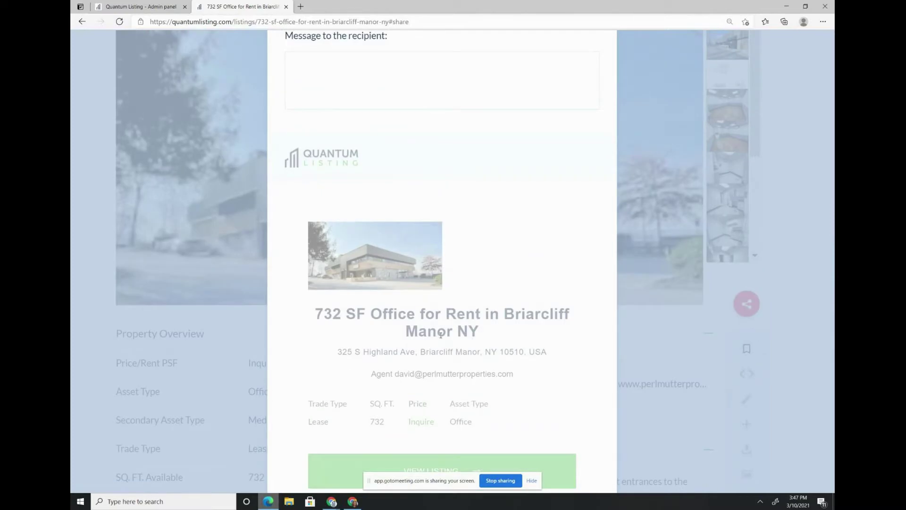
{"action": "key", "text": "ctrl+minus"}
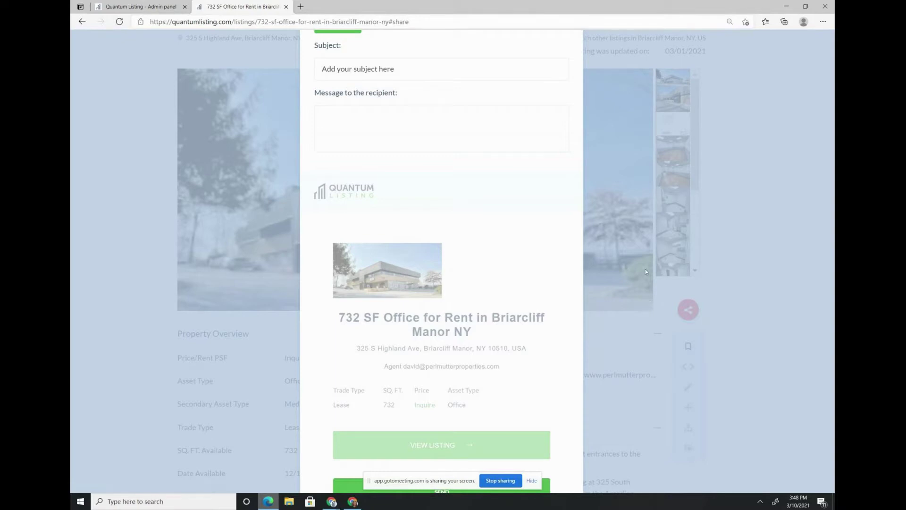
{"action": "left_click", "coordinate": [658, 257]}
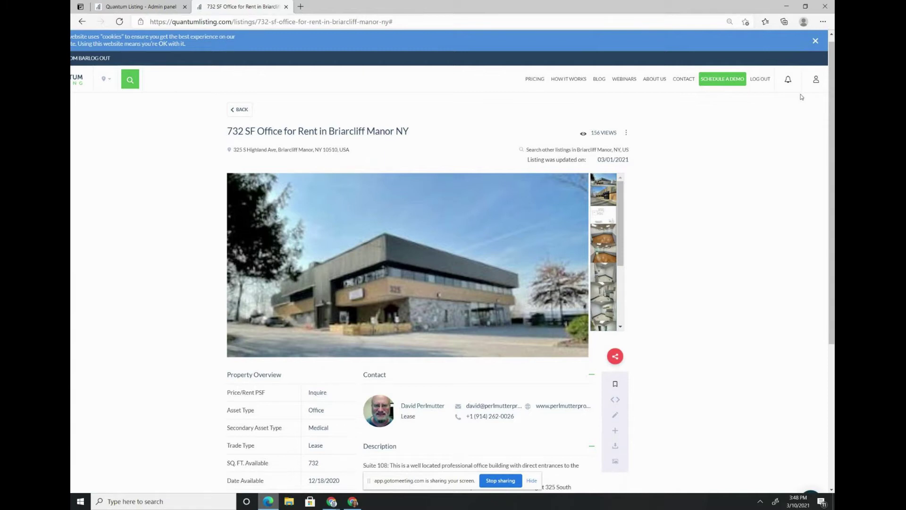
- From the profile, open Payments and Marketing Center's Email Blasts plans ($25, $100, $200)
{"action": "left_click", "coordinate": [815, 81]}
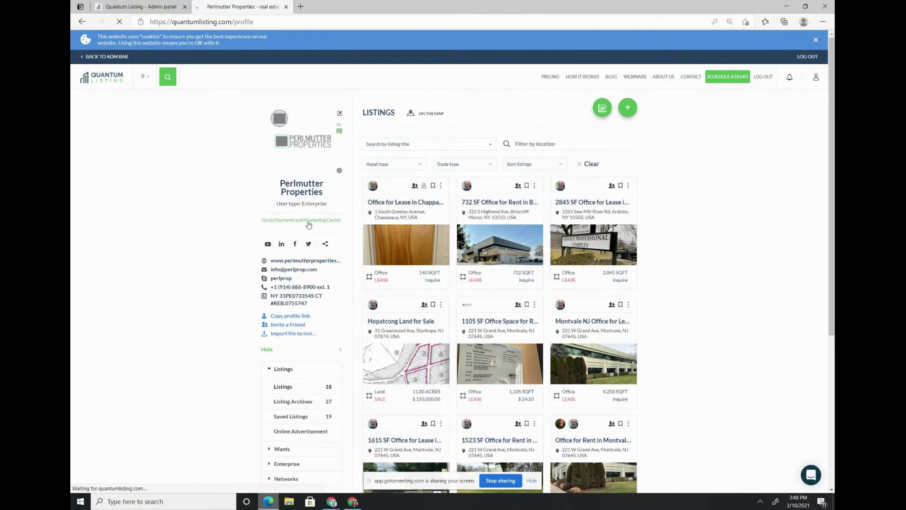
{"action": "left_click", "coordinate": [309, 220]}
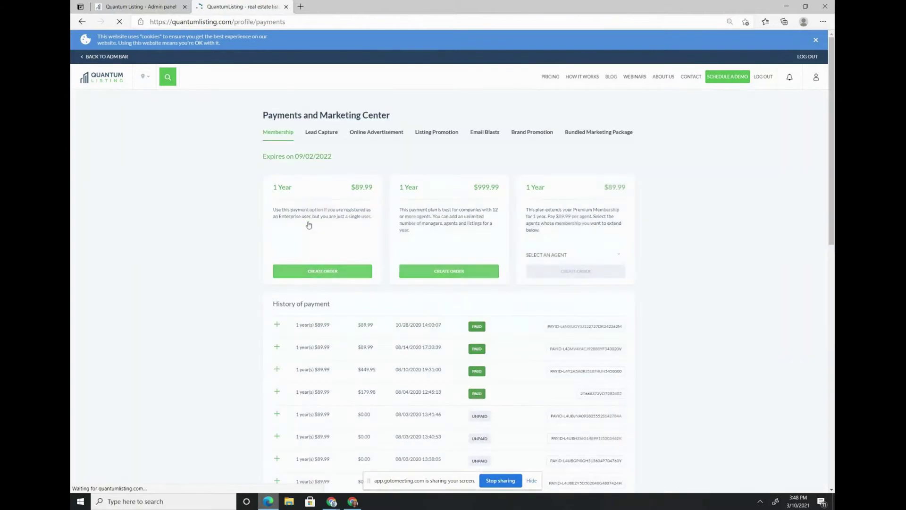
{"action": "left_click", "coordinate": [478, 136]}
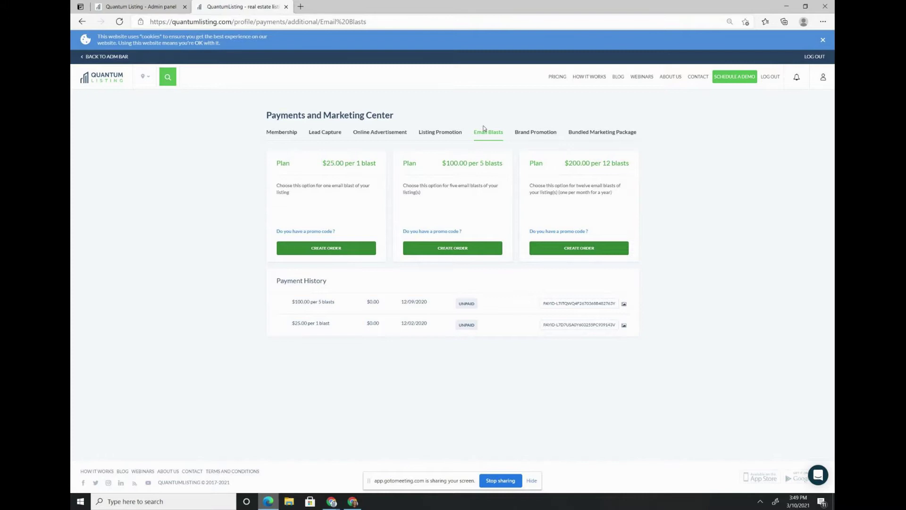
- Enlarge the page to read the email blast plans, then go to the Blog page
{"action": "scroll", "coordinate": [451, 212], "scroll_direction": "up", "scroll_amount": 3}
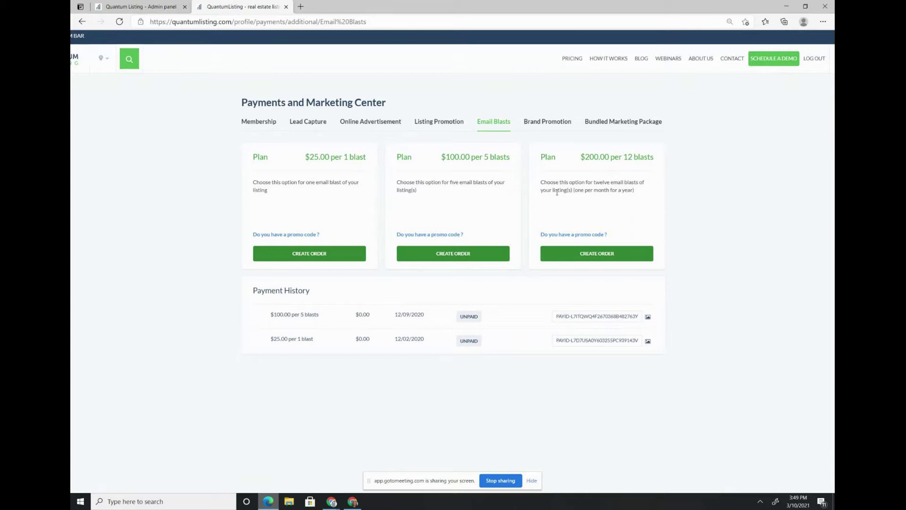
{"action": "scroll", "coordinate": [478, 196], "scroll_direction": "right", "scroll_amount": 1}
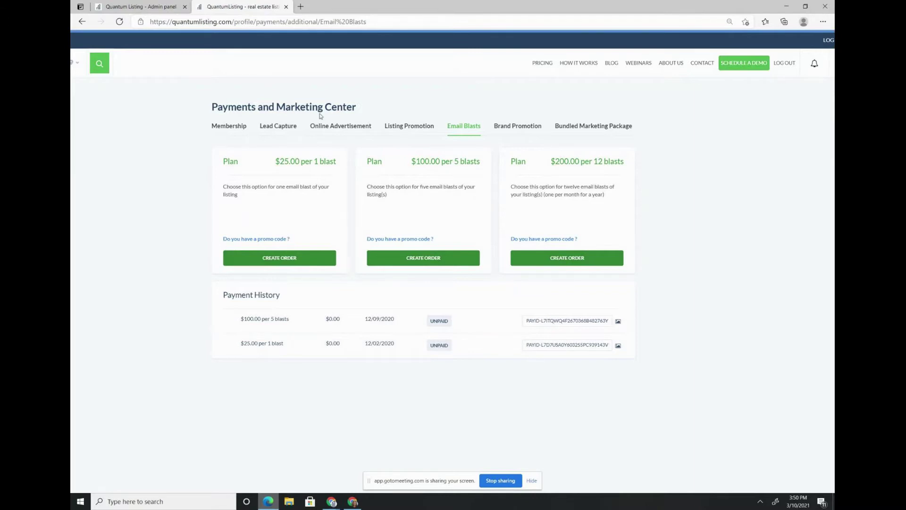
{"action": "key", "text": "ctrl+plus"}
{"action": "key", "text": "ctrl+plus"}
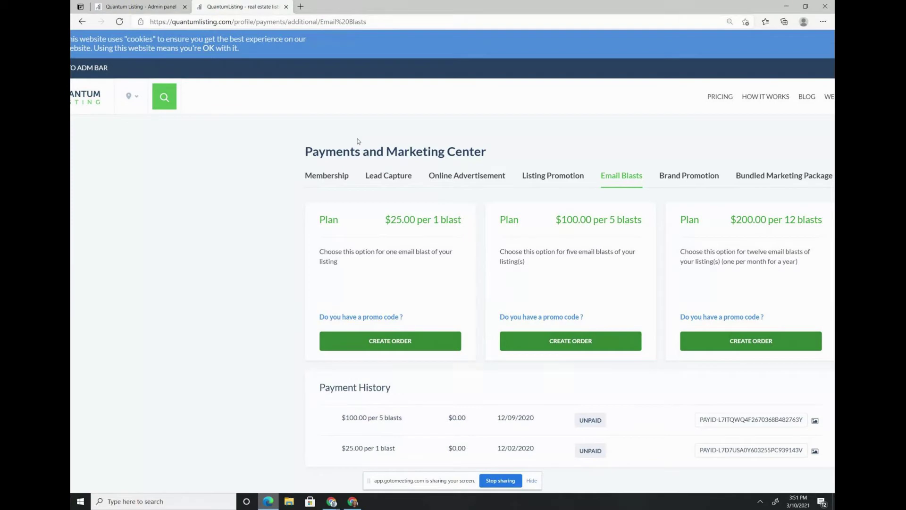
{"action": "left_click", "coordinate": [803, 98]}
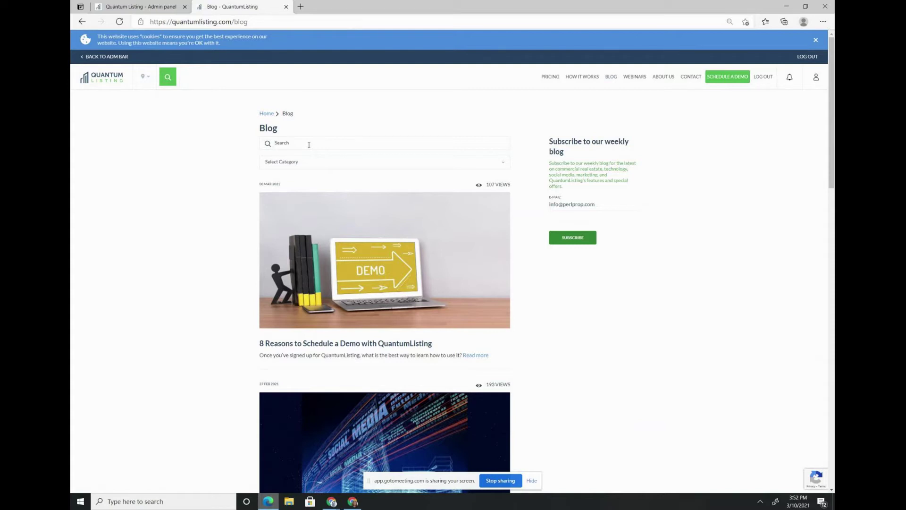
- Search the blog for 'quantum listed'
{"action": "left_click", "coordinate": [308, 144]}
{"action": "type", "text": "quantum list"}
{"action": "type", "text": "ed"}
{"action": "key", "text": "Return"}
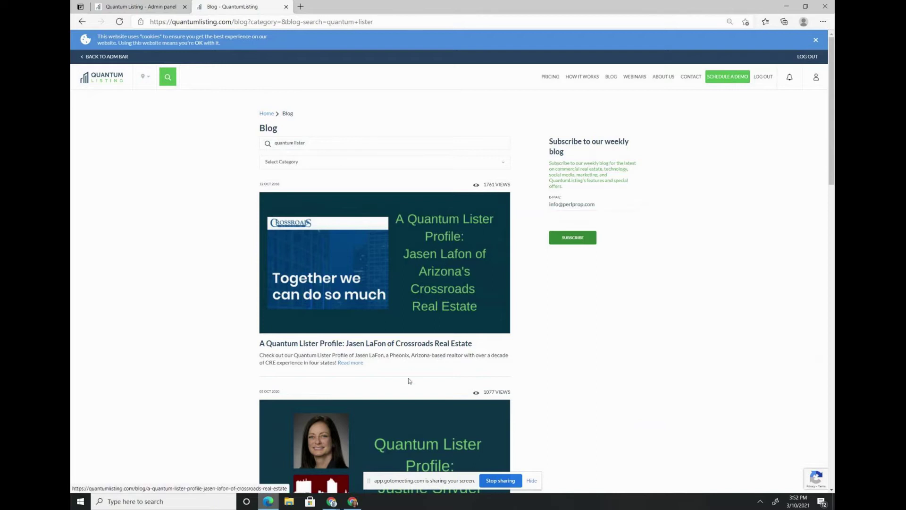
- Scroll through the quantum lister results down to the Tessier Associates profile post
{"action": "scroll", "coordinate": [409, 376], "scroll_direction": "down", "scroll_amount": 2}
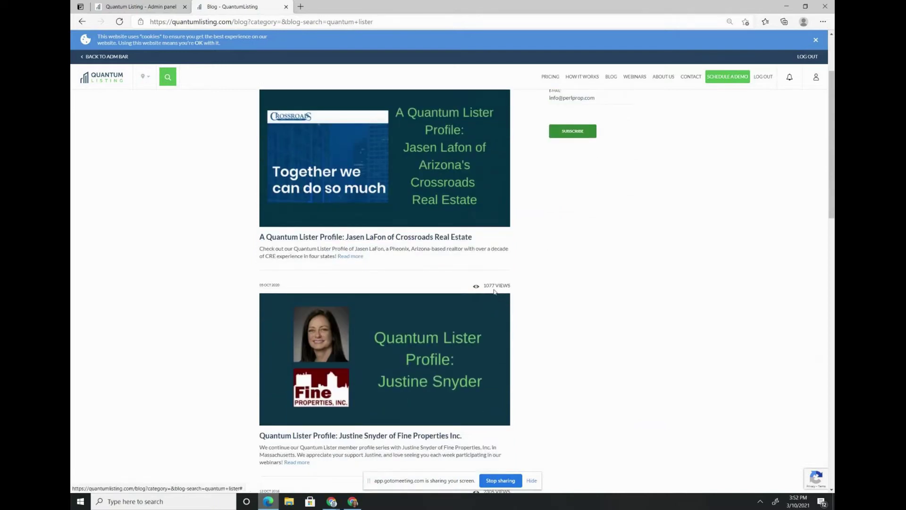
{"action": "scroll", "coordinate": [495, 292], "scroll_direction": "down", "scroll_amount": 1}
{"action": "scroll", "coordinate": [495, 292], "scroll_direction": "down", "scroll_amount": 3}
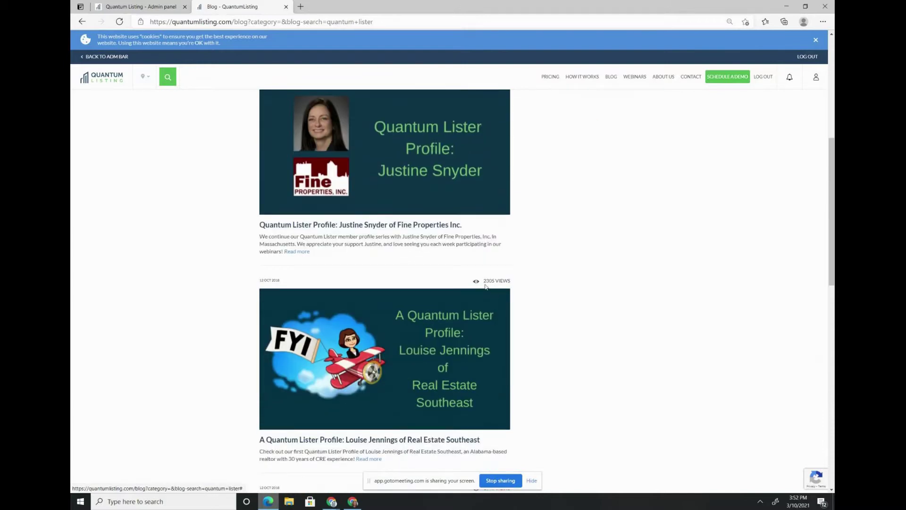
{"action": "scroll", "coordinate": [486, 286], "scroll_direction": "down", "scroll_amount": 4}
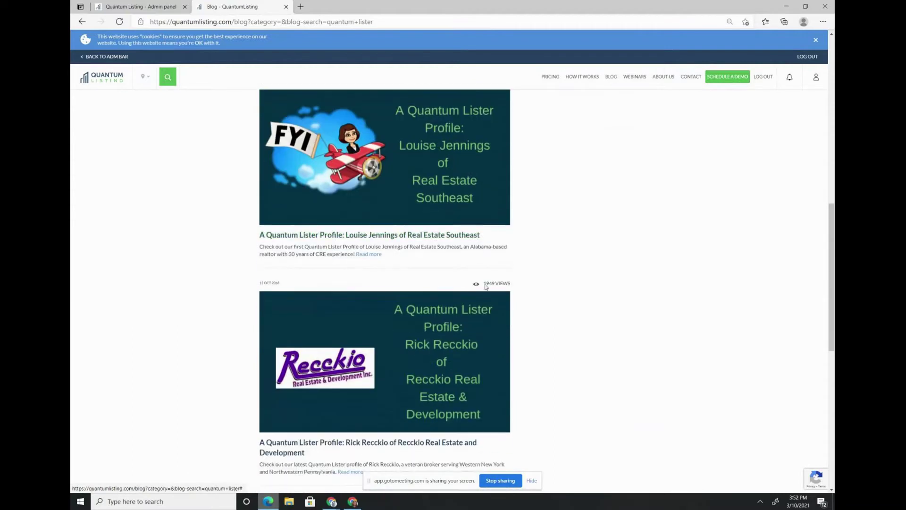
{"action": "scroll", "coordinate": [485, 286], "scroll_direction": "down", "scroll_amount": 1}
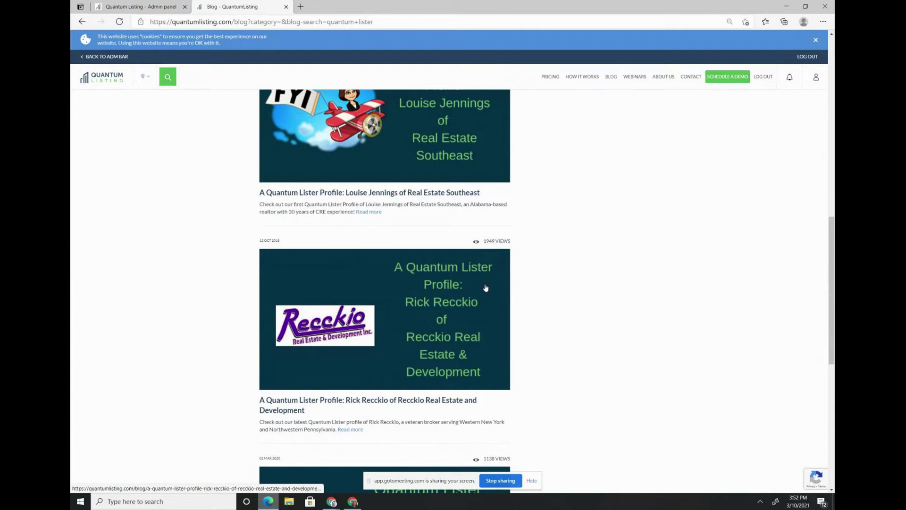
{"action": "scroll", "coordinate": [486, 288], "scroll_direction": "down", "scroll_amount": 1}
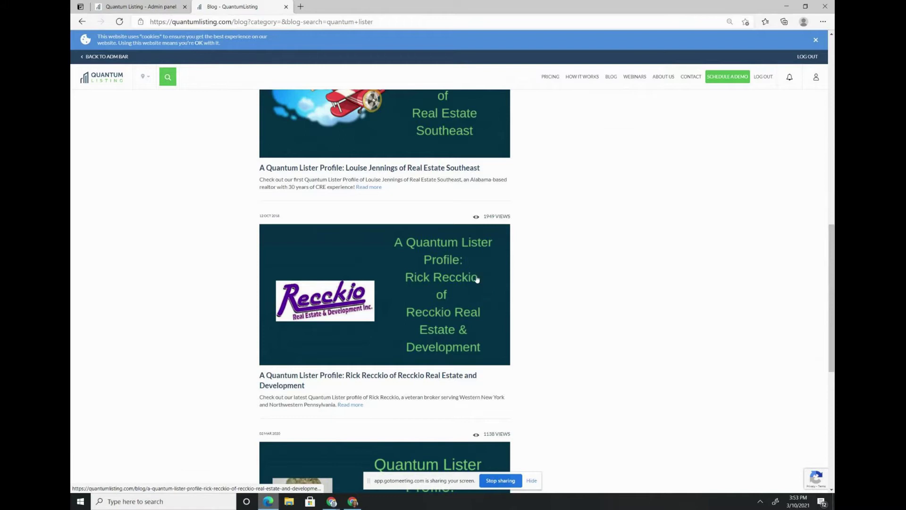
{"action": "scroll", "coordinate": [419, 337], "scroll_direction": "down", "scroll_amount": 2}
{"action": "scroll", "coordinate": [419, 336], "scroll_direction": "down", "scroll_amount": 2}
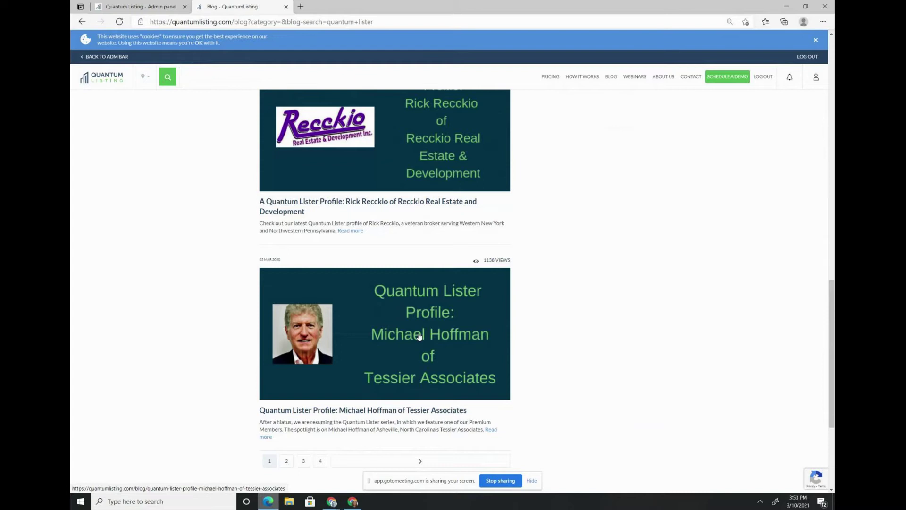
- Open the Tessier Associates Quantum Lister Profile post and scroll to its embedded listings
{"action": "left_click", "coordinate": [419, 336]}
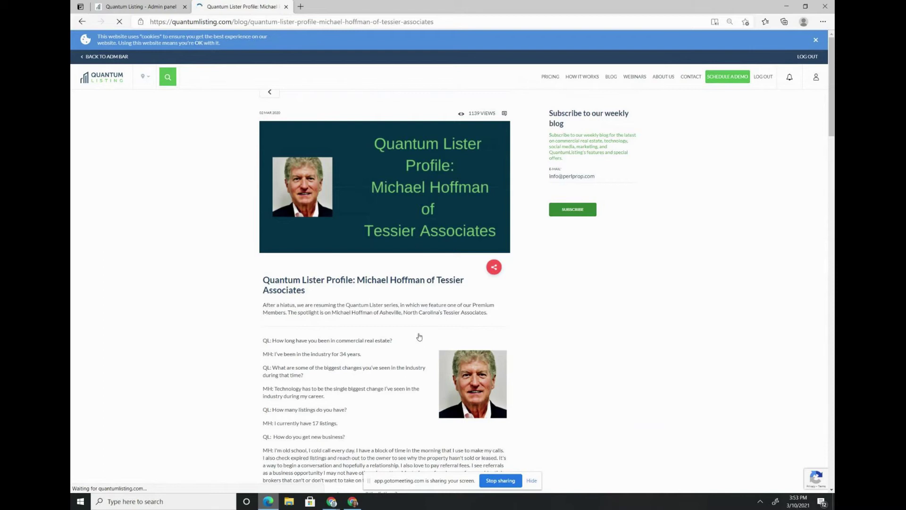
{"action": "scroll", "coordinate": [415, 340], "scroll_direction": "down", "scroll_amount": 1}
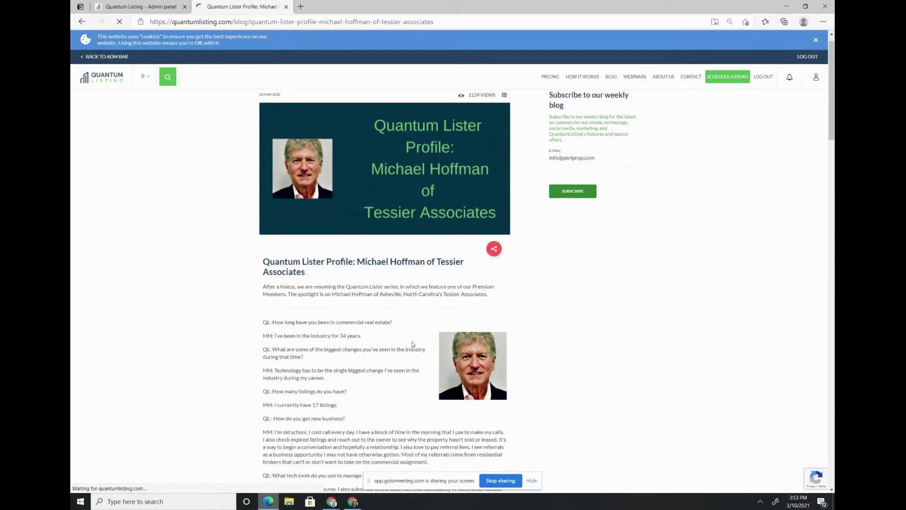
{"action": "scroll", "coordinate": [412, 344], "scroll_direction": "down", "scroll_amount": 6}
{"action": "scroll", "coordinate": [381, 372], "scroll_direction": "down", "scroll_amount": 3}
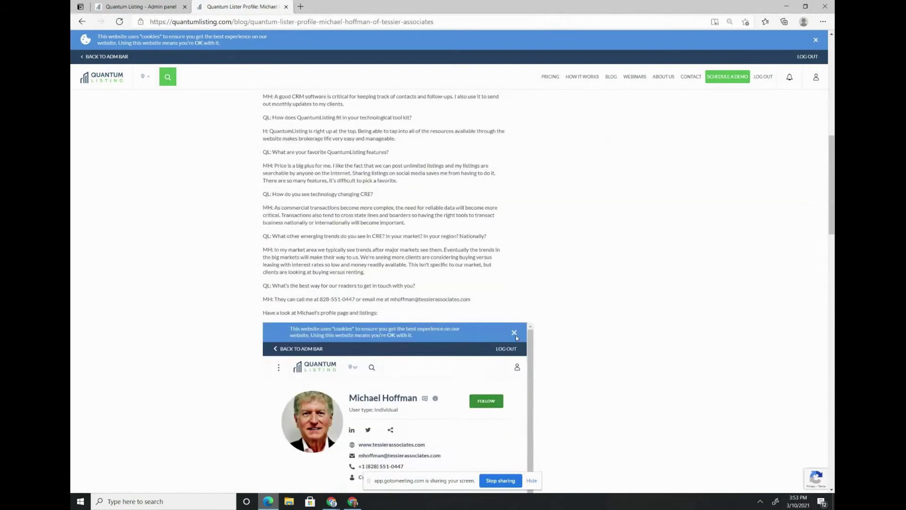
{"action": "scroll", "coordinate": [516, 338], "scroll_direction": "down", "scroll_amount": 6}
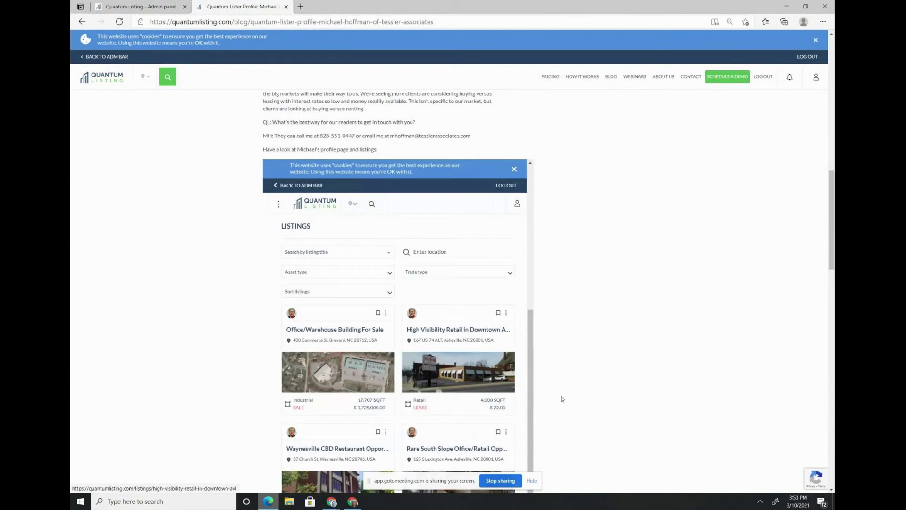
{"action": "scroll", "coordinate": [562, 399], "scroll_direction": "down", "scroll_amount": 6}
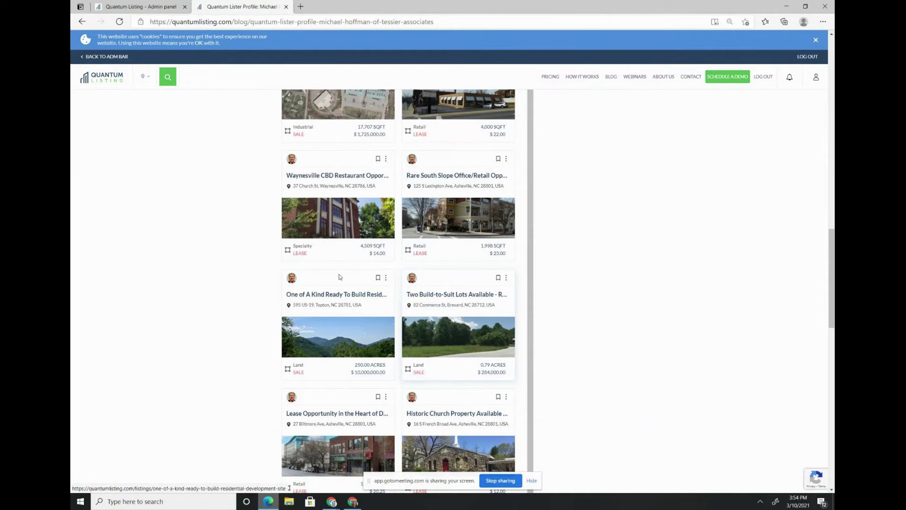
- Run a location search for 'Rhode Island, USA', showing 18 listings beside the map
{"action": "left_click", "coordinate": [168, 81]}
{"action": "left_click", "coordinate": [194, 99]}
{"action": "type", "text": "rhode island"}
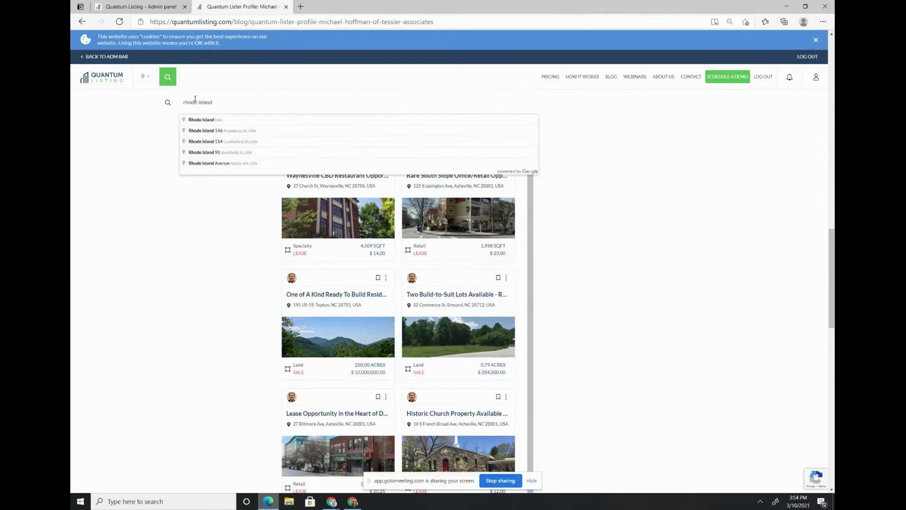
{"action": "left_click", "coordinate": [197, 122]}
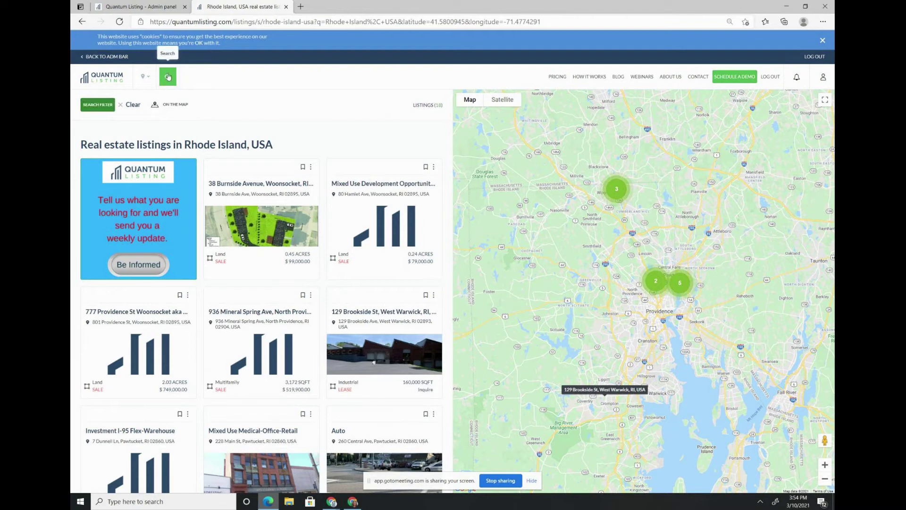
{"action": "scroll", "coordinate": [302, 194], "scroll_direction": "down", "scroll_amount": 1}
{"action": "scroll", "coordinate": [312, 202], "scroll_direction": "down", "scroll_amount": 1}
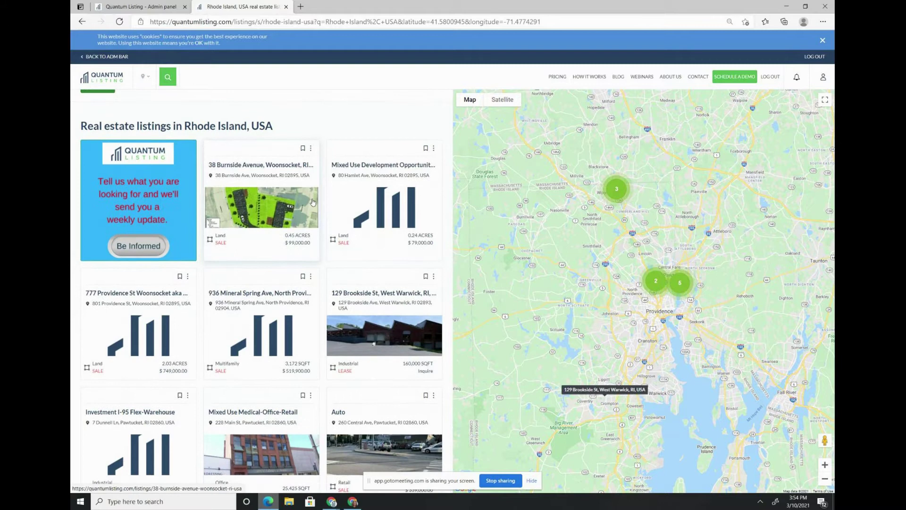
{"action": "scroll", "coordinate": [313, 202], "scroll_direction": "down", "scroll_amount": 1}
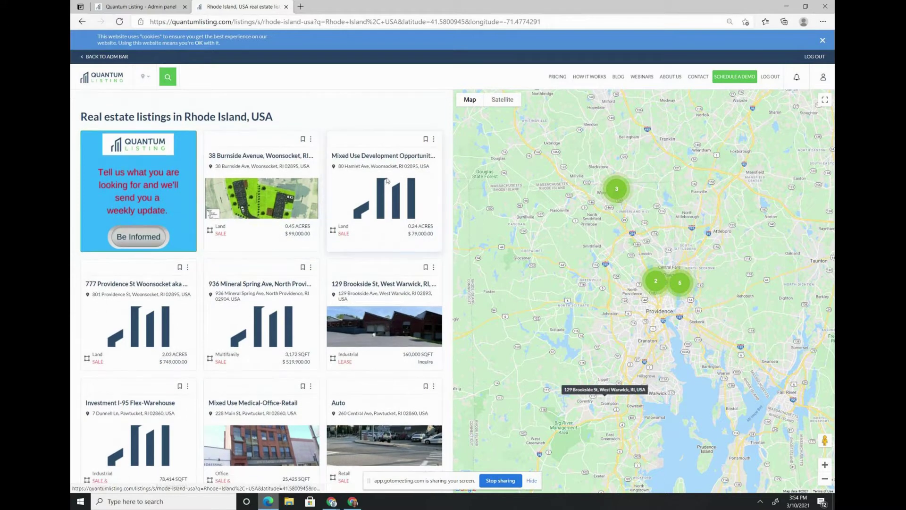
{"action": "scroll", "coordinate": [239, 284], "scroll_direction": "down", "scroll_amount": 1}
{"action": "scroll", "coordinate": [238, 283], "scroll_direction": "down", "scroll_amount": 3}
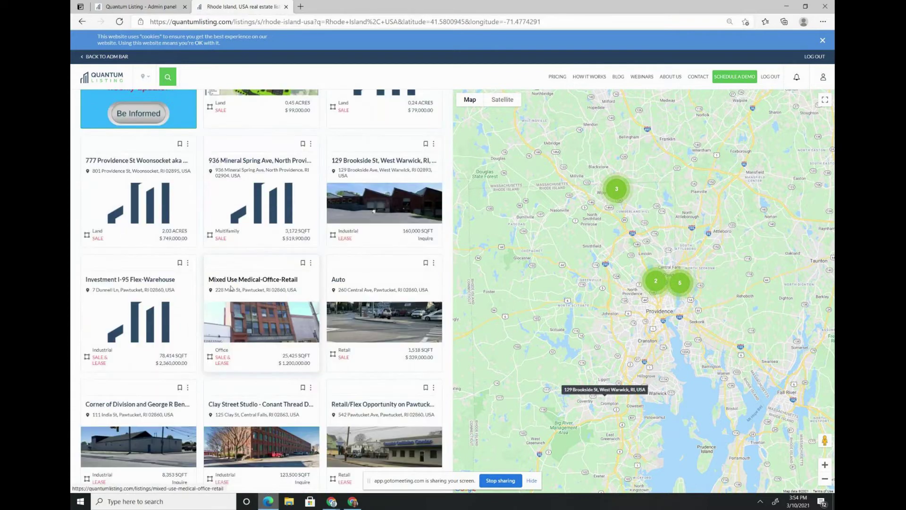
{"action": "scroll", "coordinate": [239, 283], "scroll_direction": "down", "scroll_amount": 1}
{"action": "scroll", "coordinate": [314, 375], "scroll_direction": "down", "scroll_amount": 1}
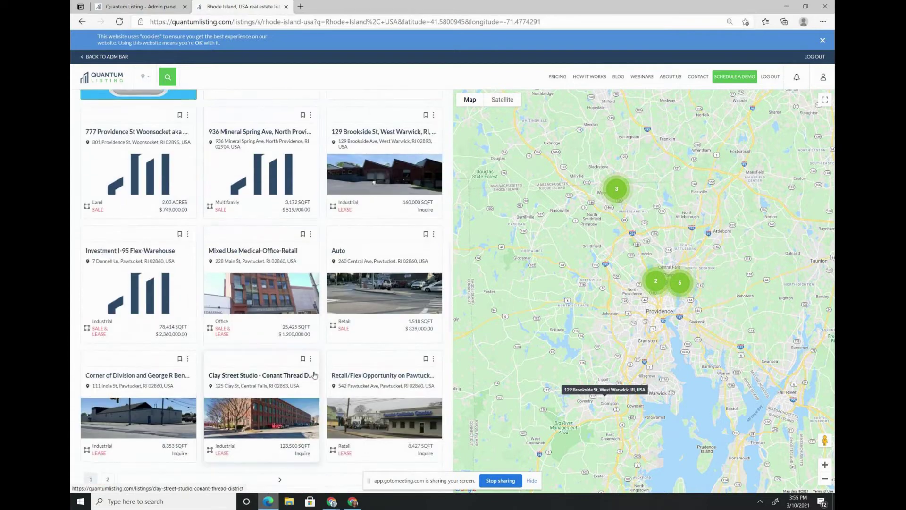
{"action": "left_click", "coordinate": [102, 467]}
{"action": "scroll", "coordinate": [167, 355], "scroll_direction": "up", "scroll_amount": 2}
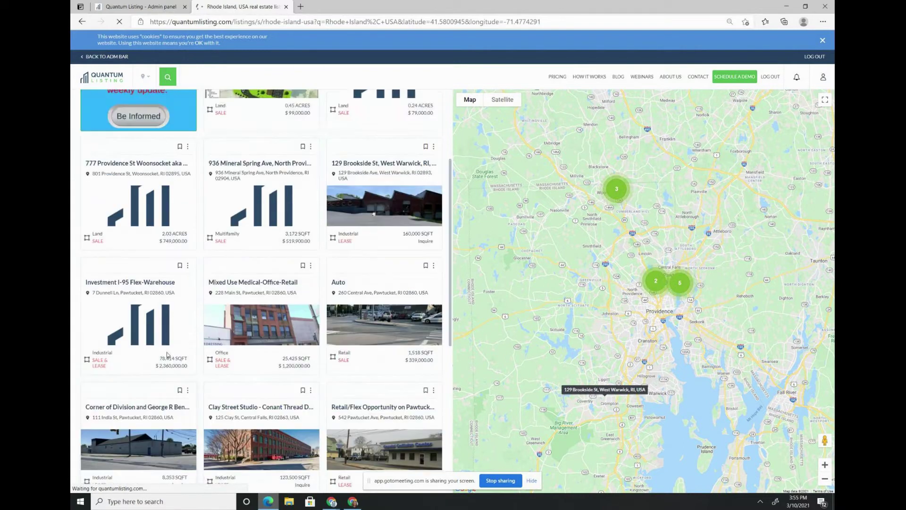
{"action": "scroll", "coordinate": [167, 354], "scroll_direction": "up", "scroll_amount": 2}
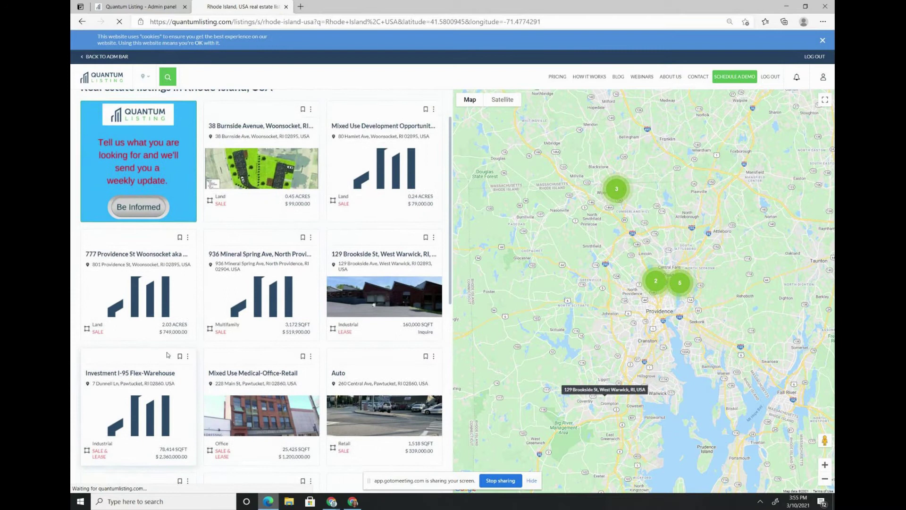
{"action": "key", "text": "alt+Left"}
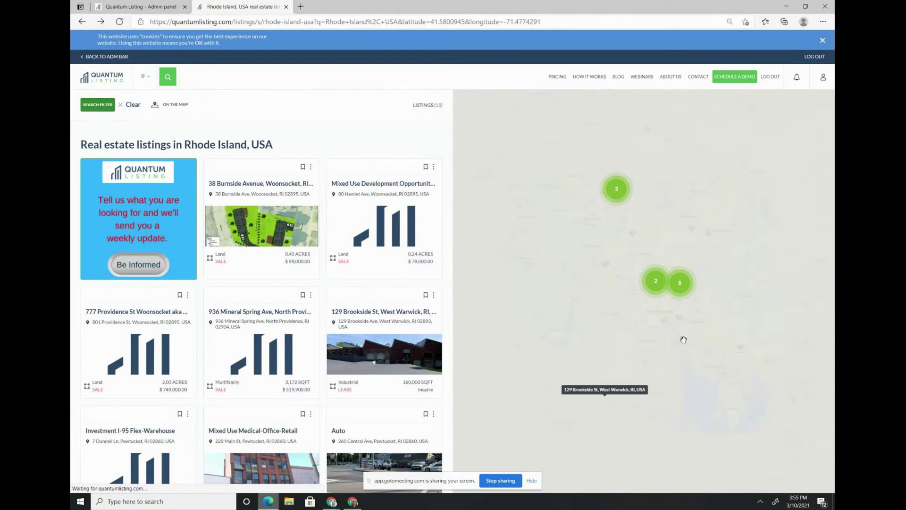
{"action": "scroll", "coordinate": [605, 351], "scroll_direction": "down", "scroll_amount": 2}
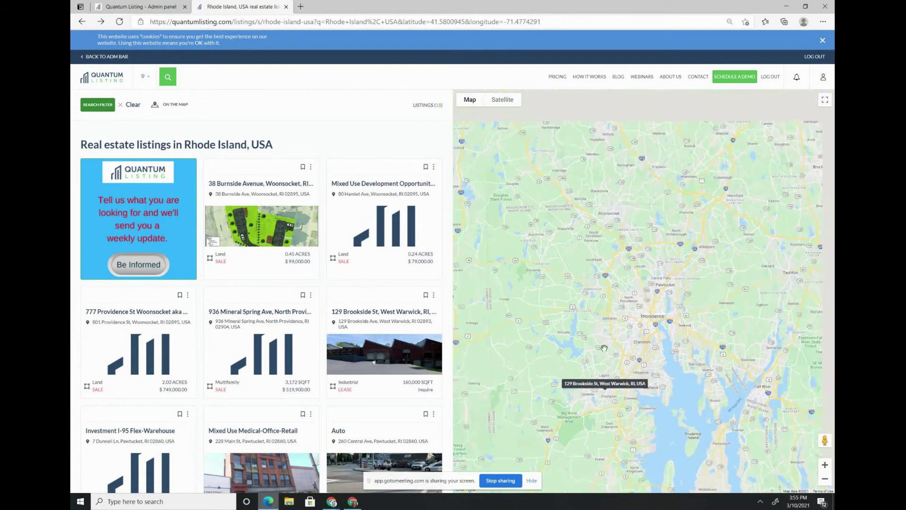
{"action": "scroll", "coordinate": [605, 351], "scroll_direction": "up", "scroll_amount": 2}
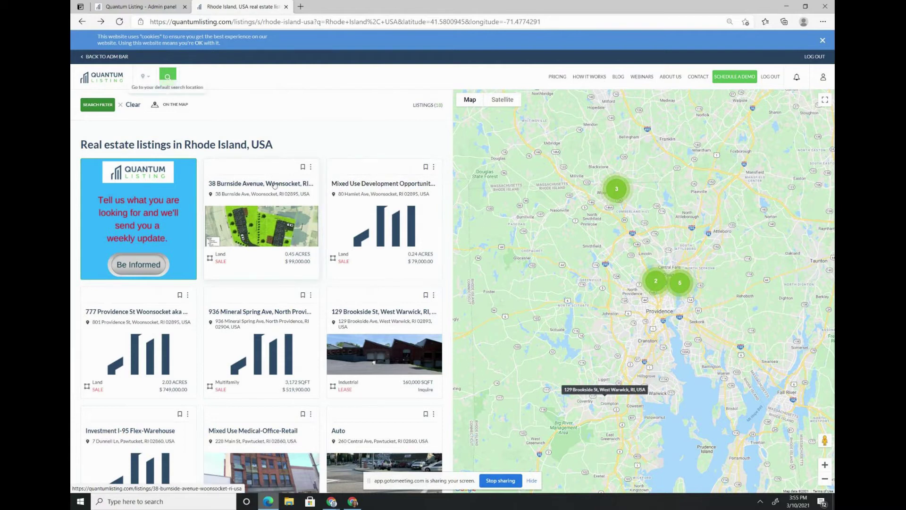
{"action": "scroll", "coordinate": [295, 228], "scroll_direction": "down", "scroll_amount": 1}
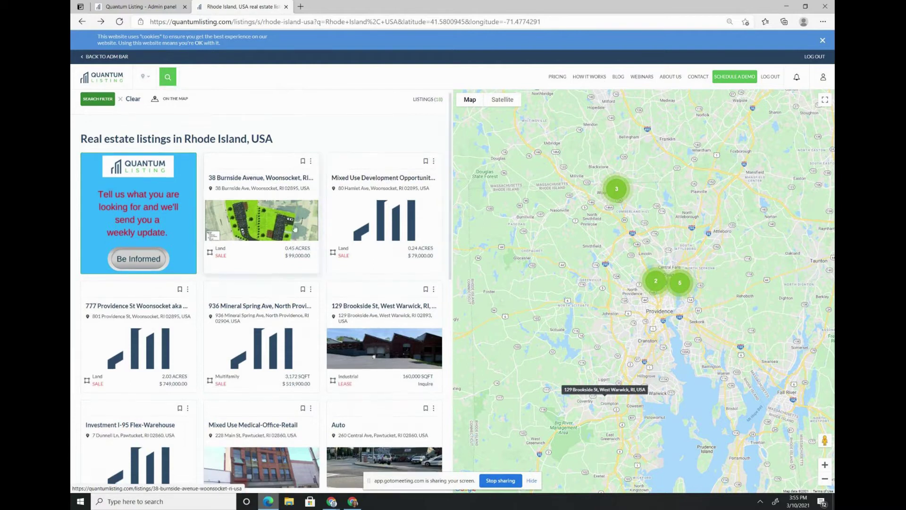
{"action": "scroll", "coordinate": [295, 229], "scroll_direction": "down", "scroll_amount": 3}
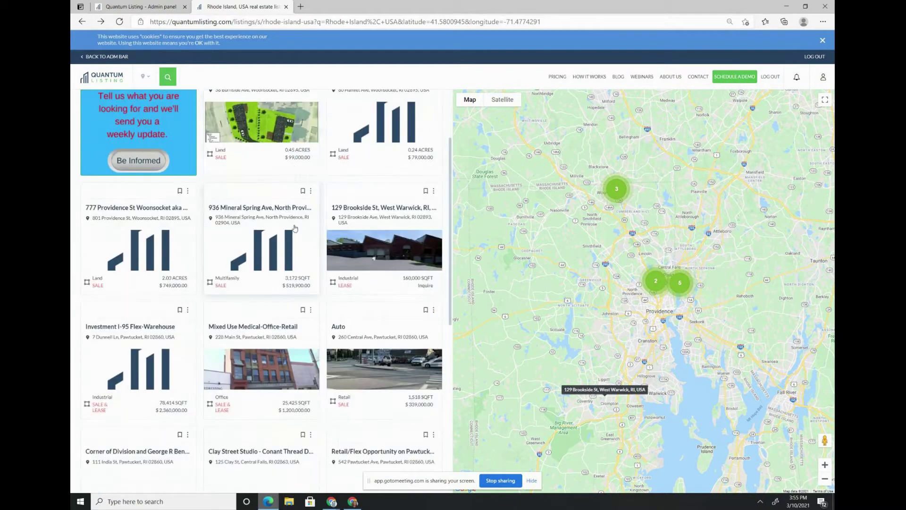
{"action": "scroll", "coordinate": [294, 229], "scroll_direction": "down", "scroll_amount": 3}
{"action": "scroll", "coordinate": [295, 227], "scroll_direction": "up", "scroll_amount": 6}
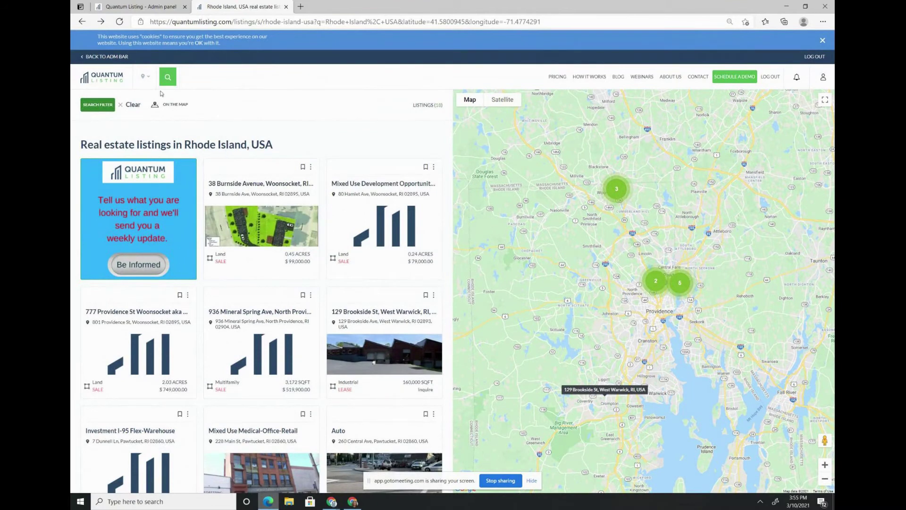
- Start a new location search for 'massachuset' and pick Massachusetts, USA
{"action": "left_click", "coordinate": [168, 78]}
{"action": "type", "text": "massachuset"}
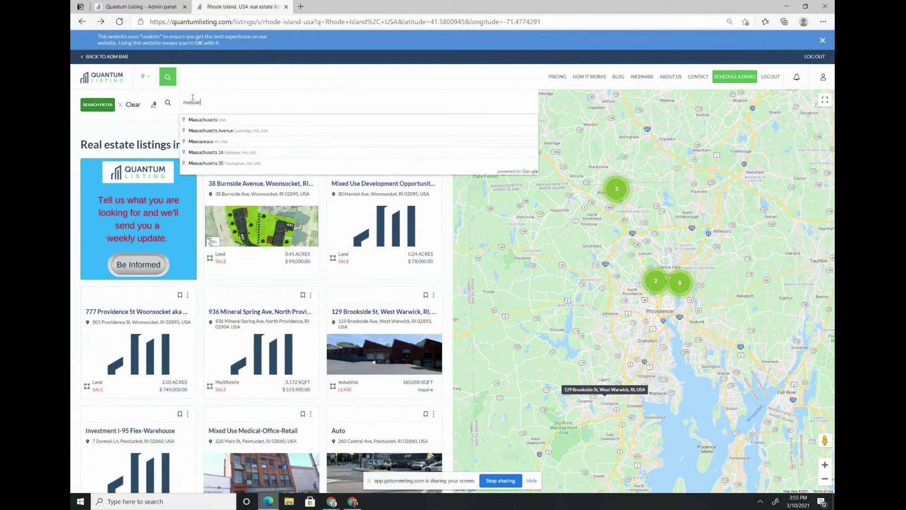
{"action": "left_click", "coordinate": [212, 120]}
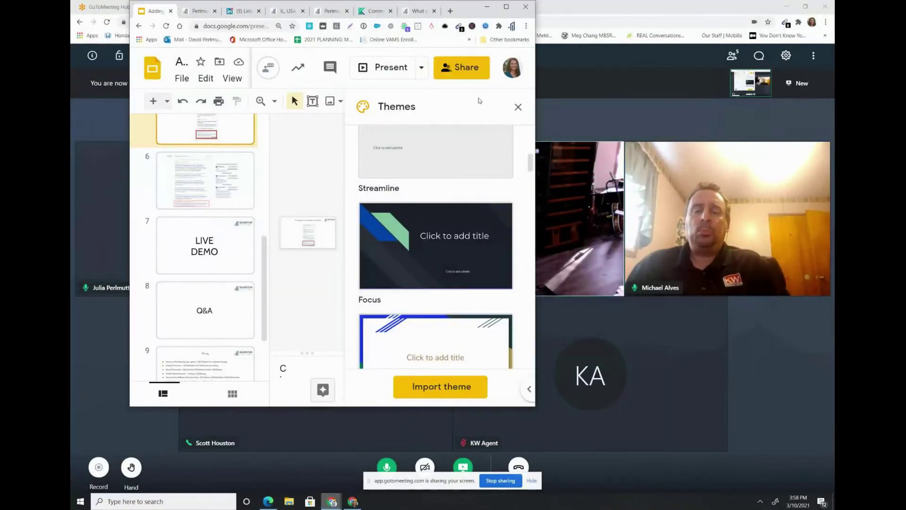
- Maximize the Slides window and present the deck full screen from the slide 9 Pricing slide
{"action": "left_click", "coordinate": [506, 7]}
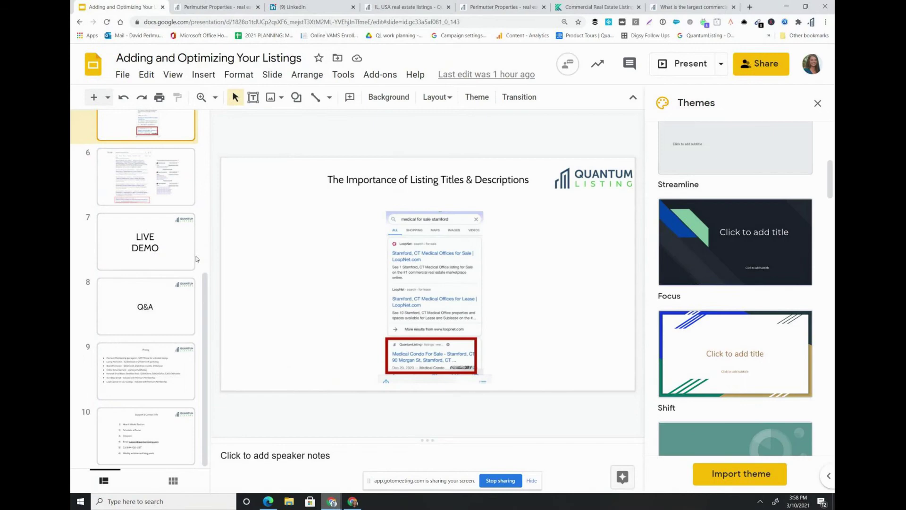
{"action": "left_click", "coordinate": [141, 366]}
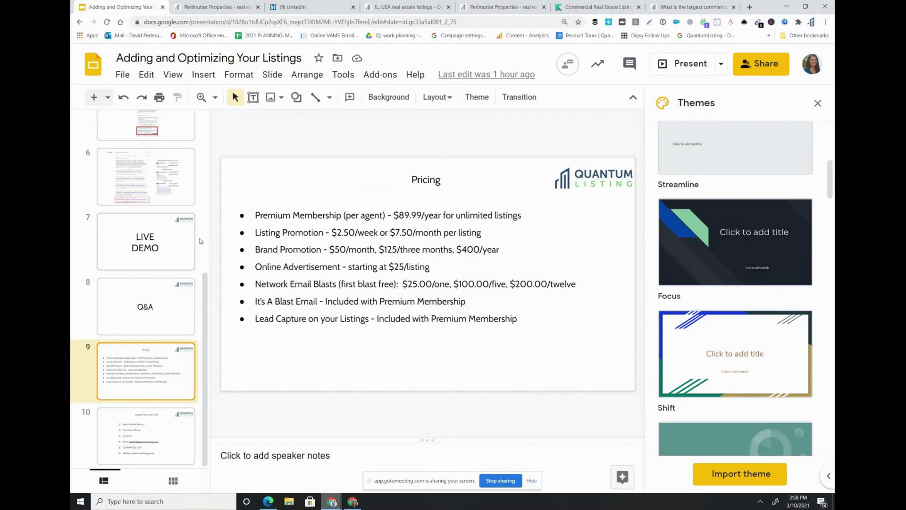
{"action": "left_click", "coordinate": [173, 74]}
{"action": "left_click", "coordinate": [190, 95]}
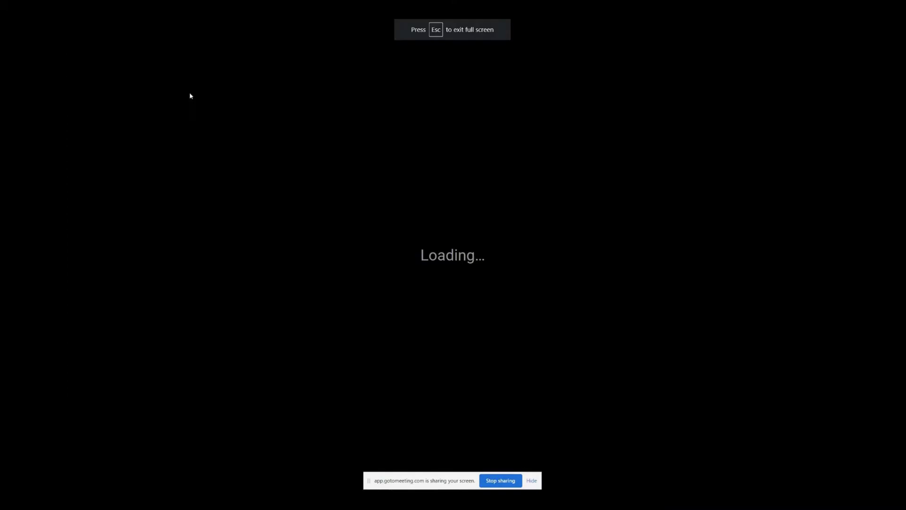